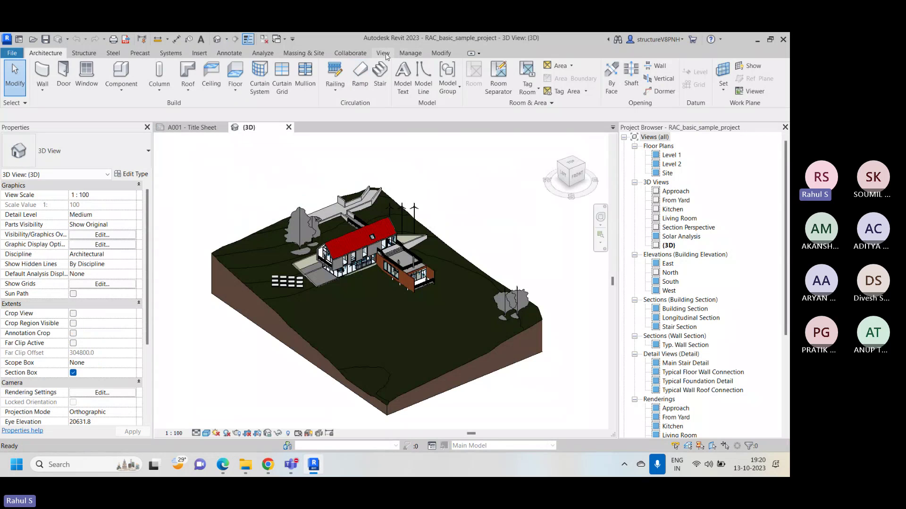
pyautogui.click(384, 54)
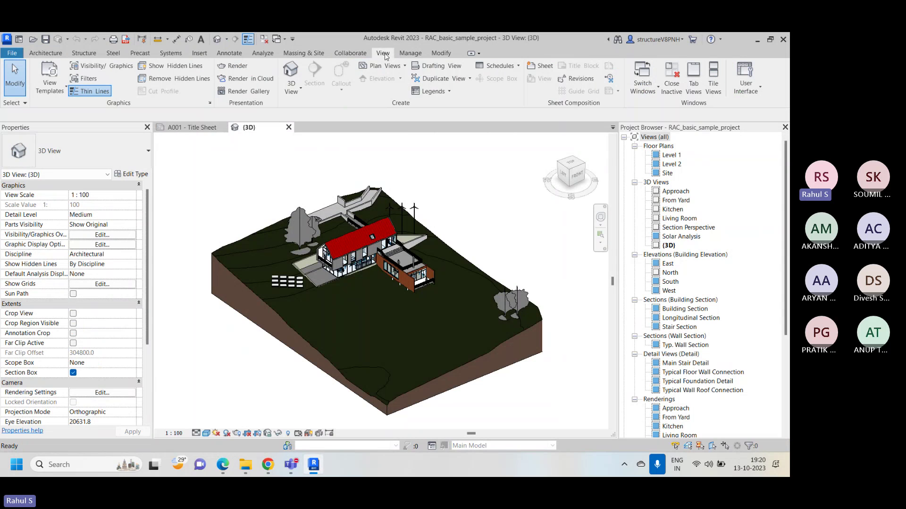
pyautogui.click(450, 91)
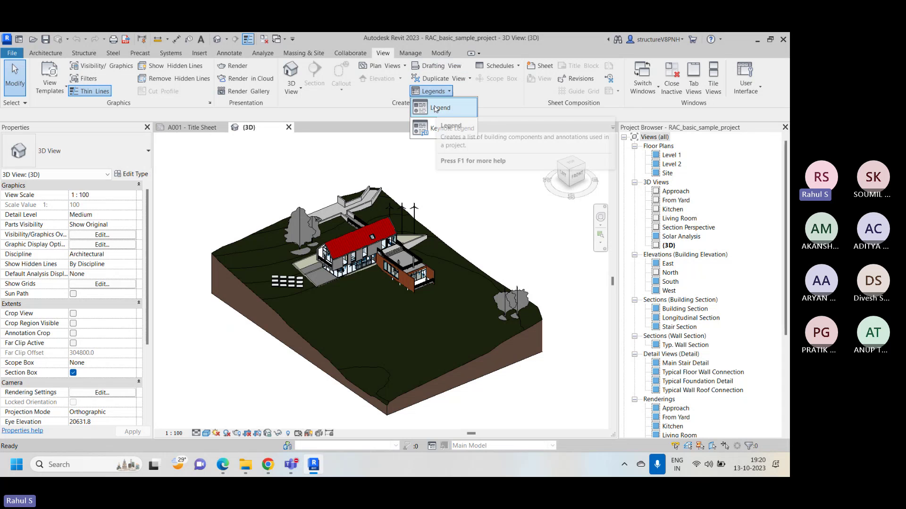
pyautogui.click(452, 179)
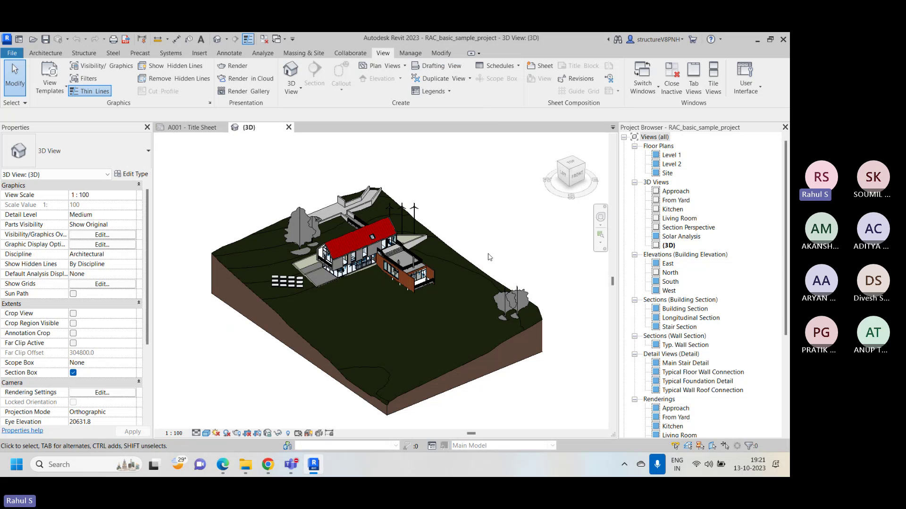
pyautogui.rightClick(477, 156)
pyautogui.click(482, 160)
pyautogui.scroll(-2, 460, 252)
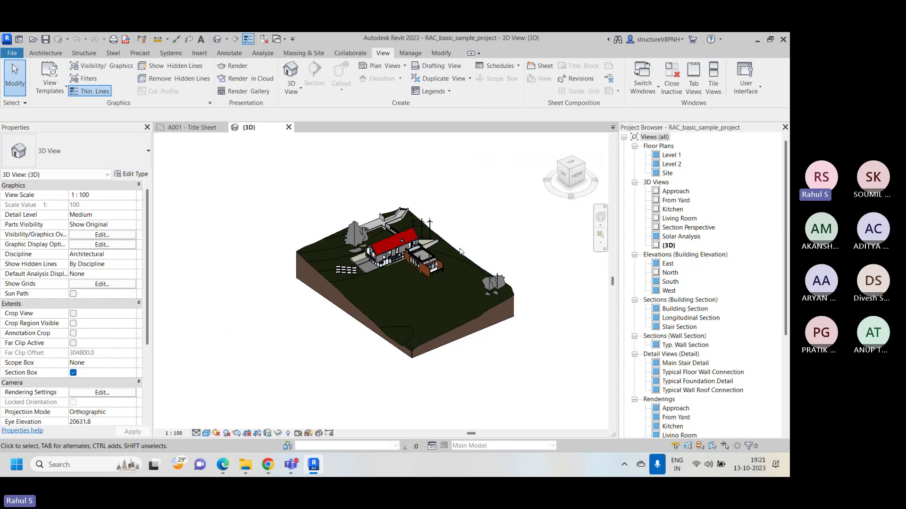
pyautogui.scroll(2, 417, 372)
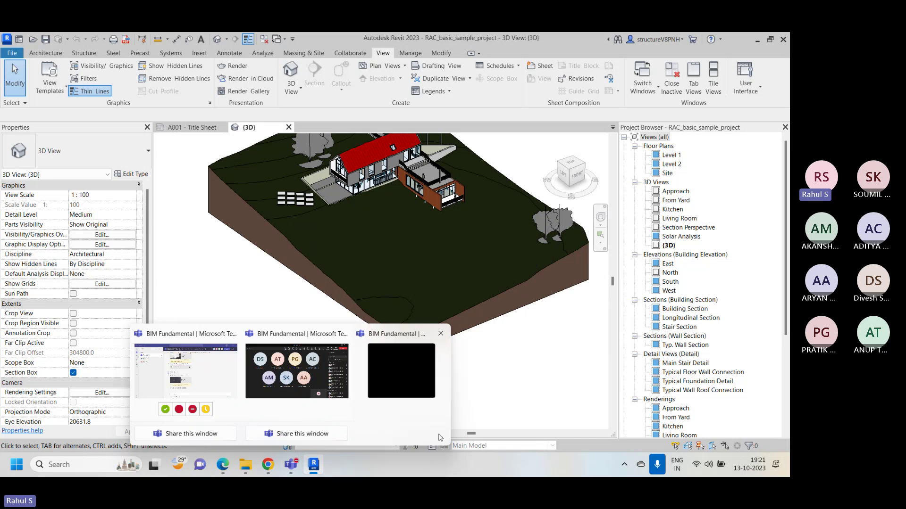
pyautogui.scroll(-1, 432, 372)
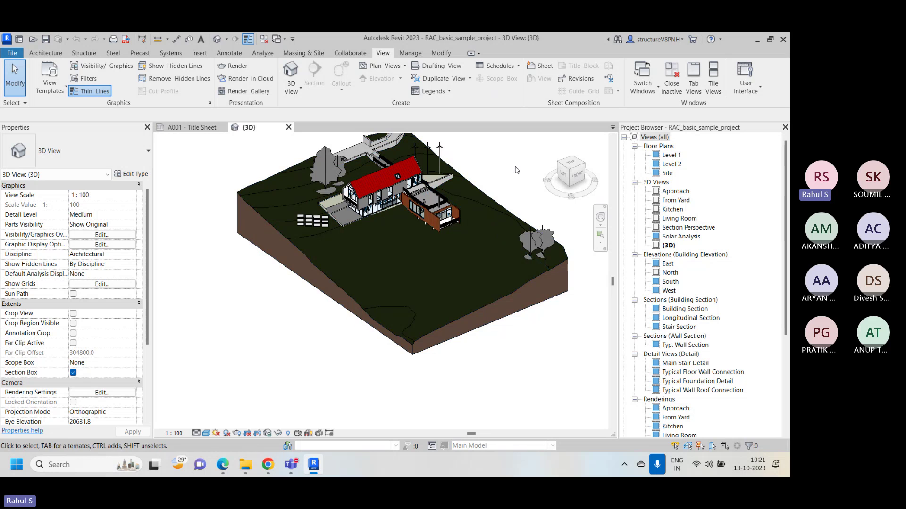
pyautogui.moveTo(517, 170); pyautogui.dragTo(492, 208, button='middle')
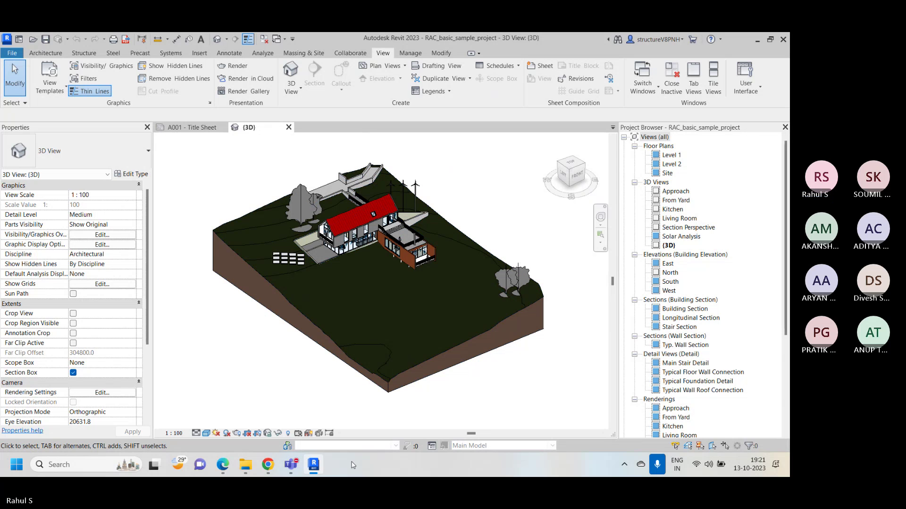
# Switch to the Microsoft Teams meeting window, dismiss its recording notice, and return to Revit
pyautogui.moveTo(292, 471)
pyautogui.click(317, 369)
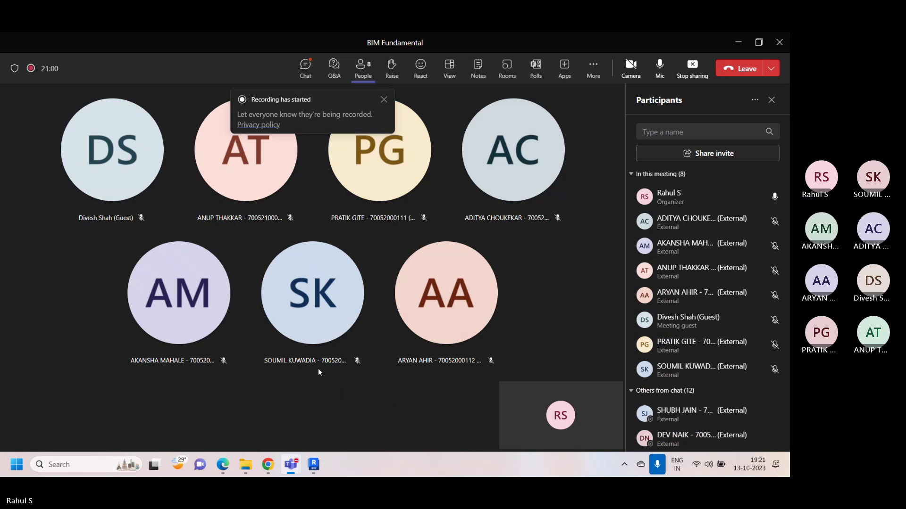
pyautogui.click(383, 100)
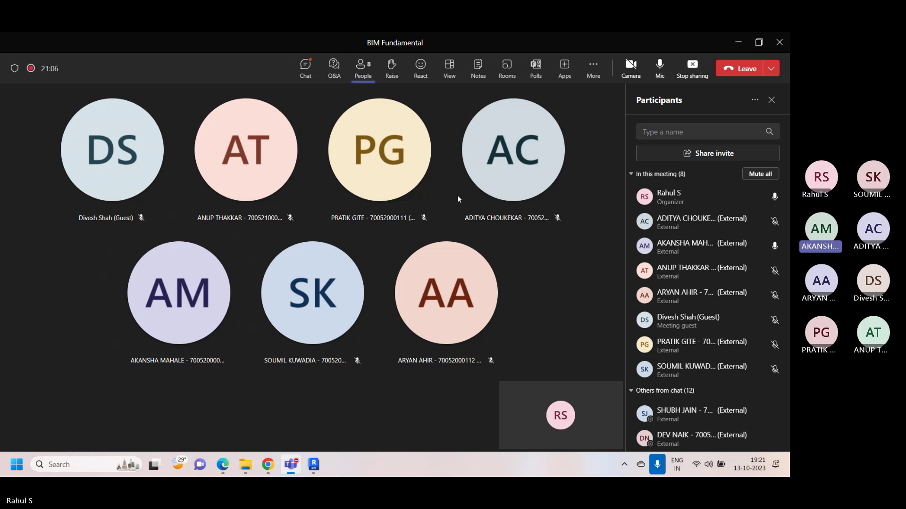
pyautogui.click(738, 41)
pyautogui.click(745, 41)
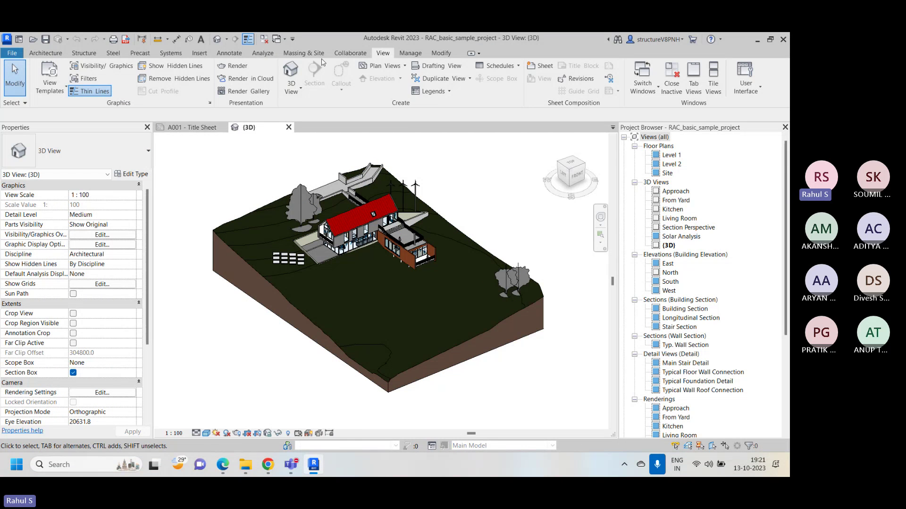
# Open the Level 1 floor plan and examine the Kitchen & Dining room, the room legend and the grid dimensions
pyautogui.click(231, 53)
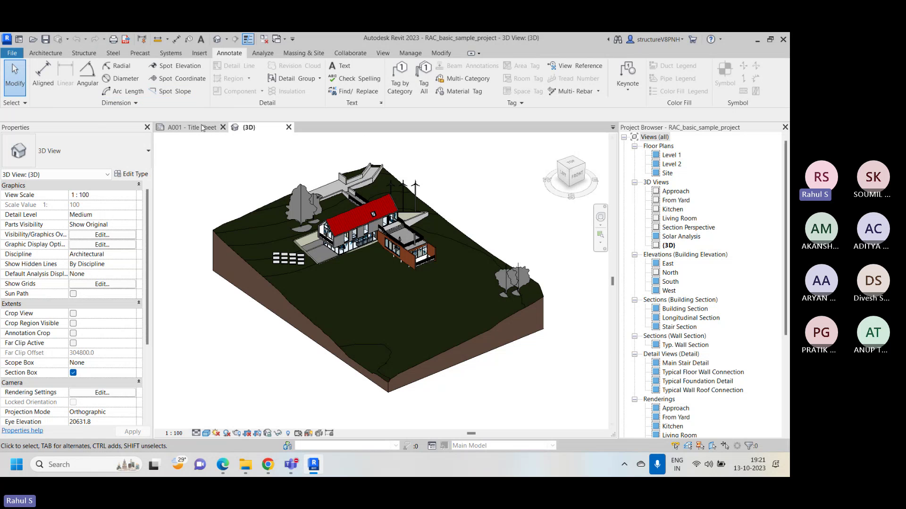
pyautogui.doubleClick(671, 154)
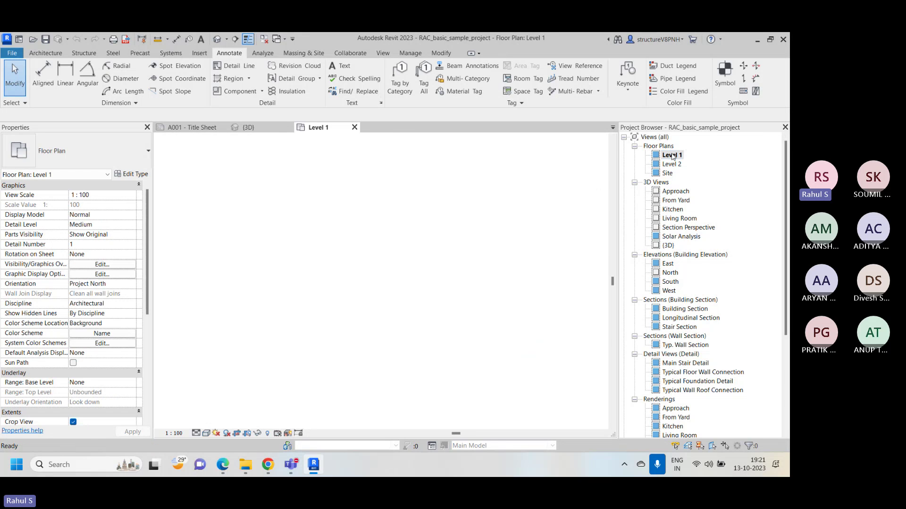
pyautogui.scroll(5, 337, 231)
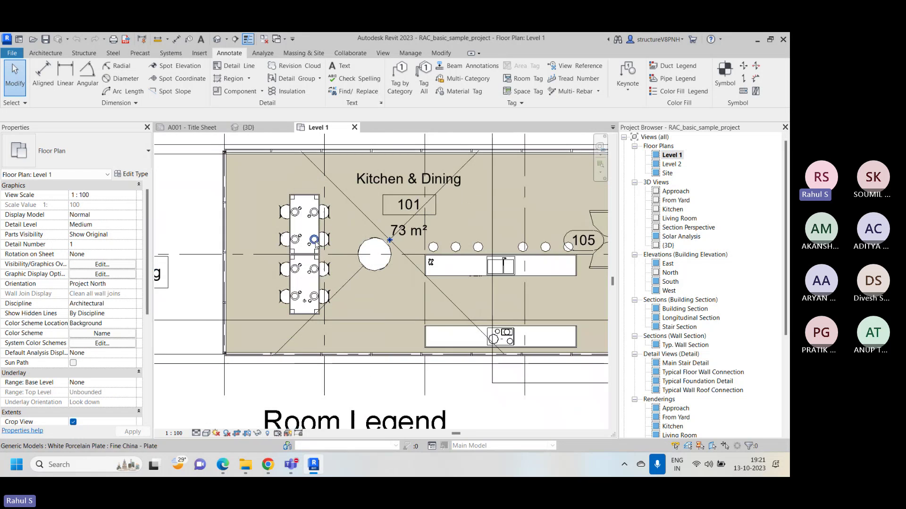
pyautogui.click(43, 78)
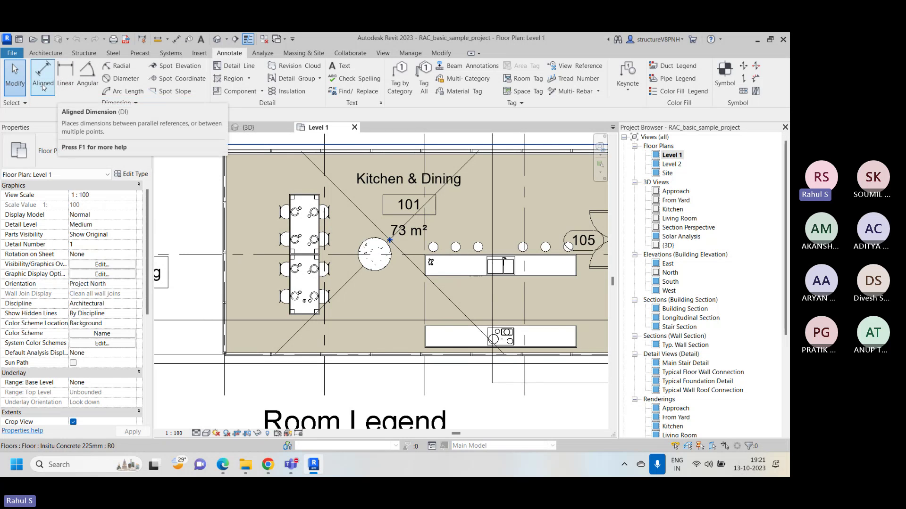
pyautogui.scroll(-4, 229, 178)
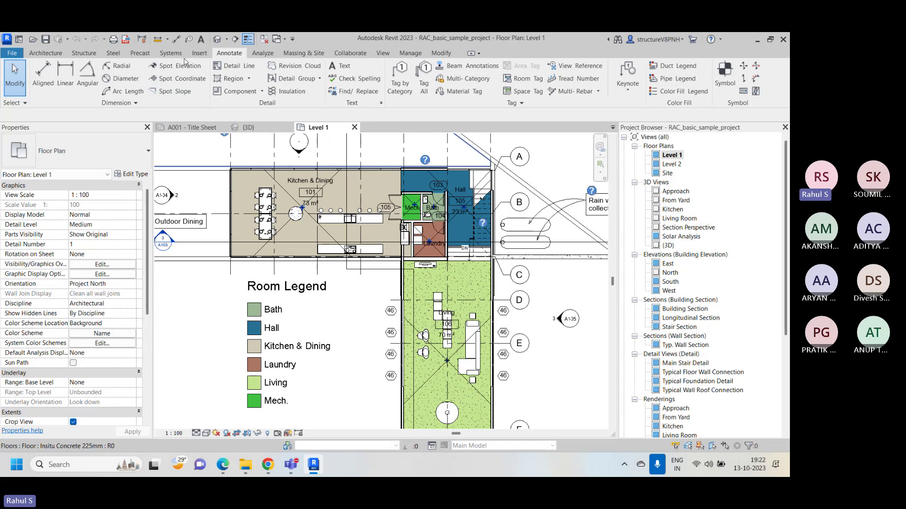
pyautogui.scroll(-1, 350, 302)
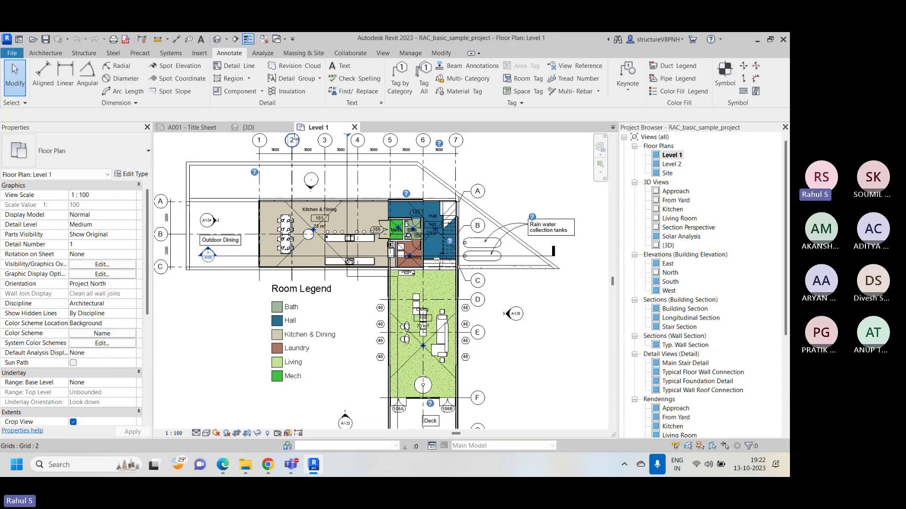
# Open the Longitudinal Section view and examine its stair, level lines and foundation
pyautogui.scroll(-5, 674, 399)
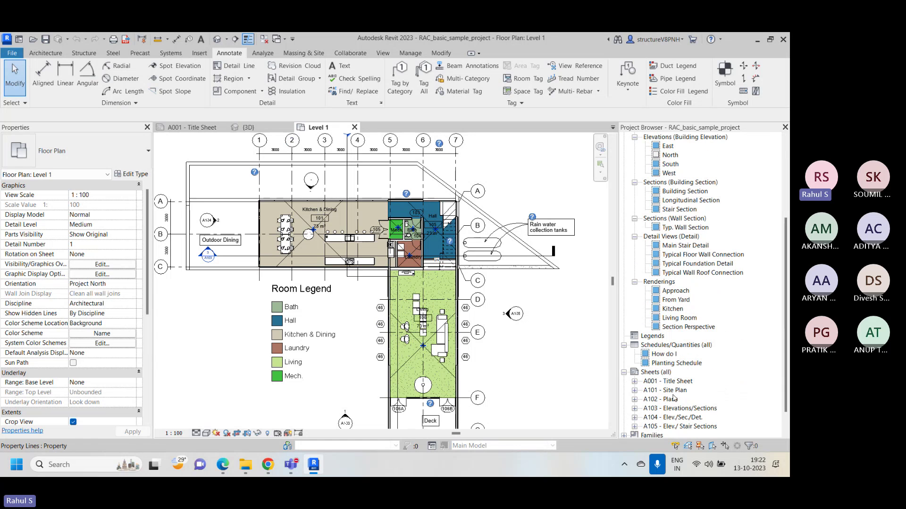
pyautogui.scroll(1, 678, 251)
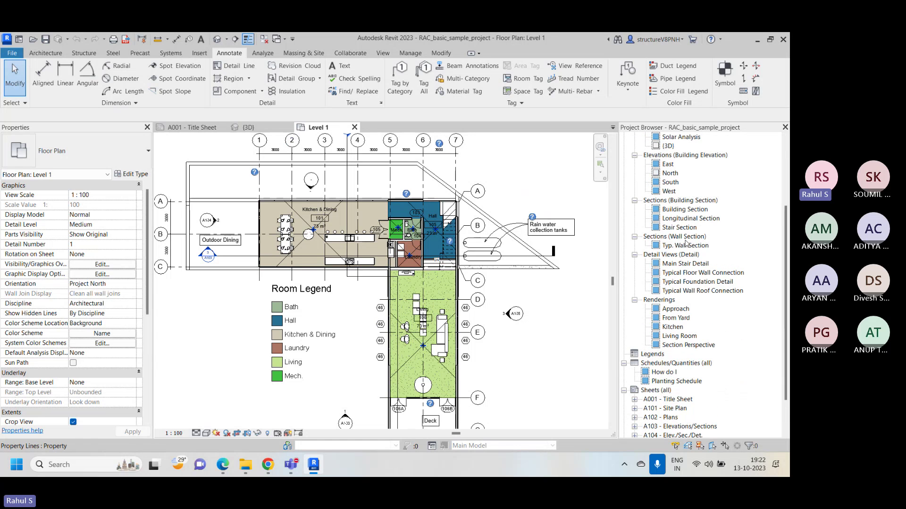
pyautogui.doubleClick(690, 218)
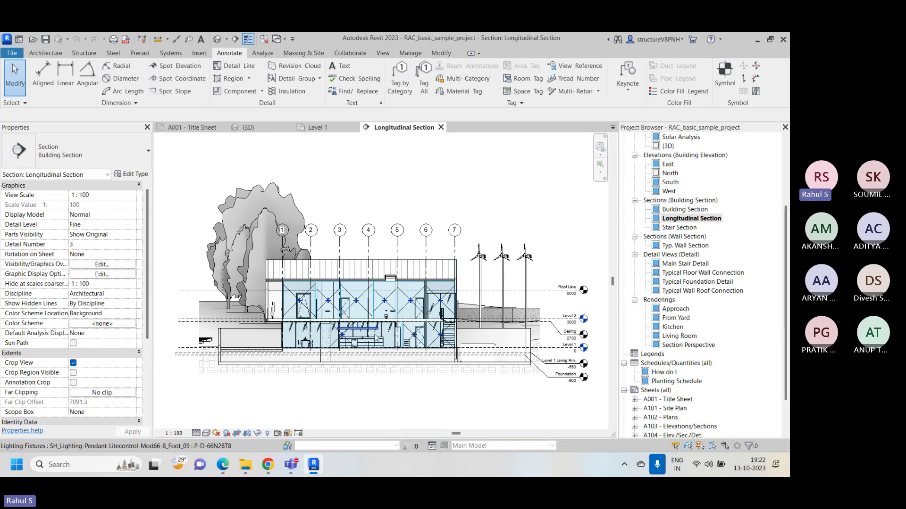
pyautogui.scroll(2, 376, 339)
pyautogui.scroll(-1, 395, 343)
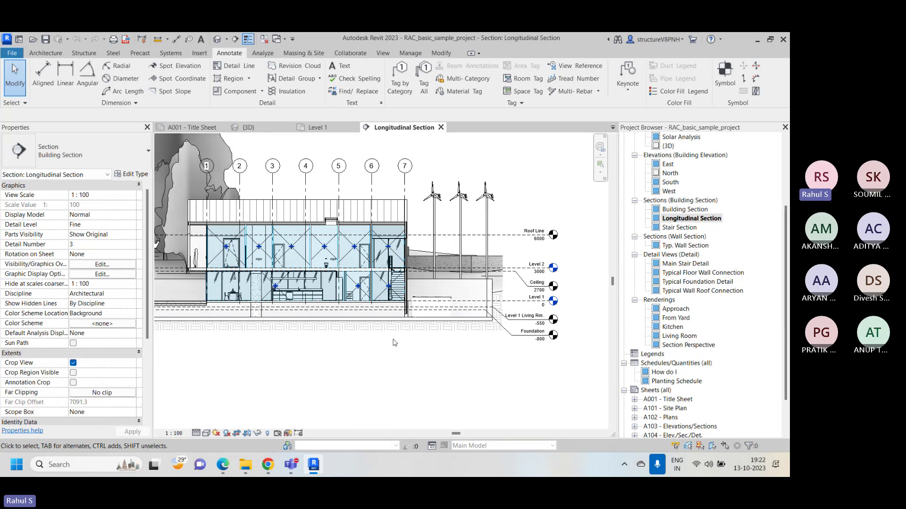
pyautogui.moveTo(395, 343); pyautogui.dragTo(400, 374, button='middle')
pyautogui.scroll(2, 413, 317)
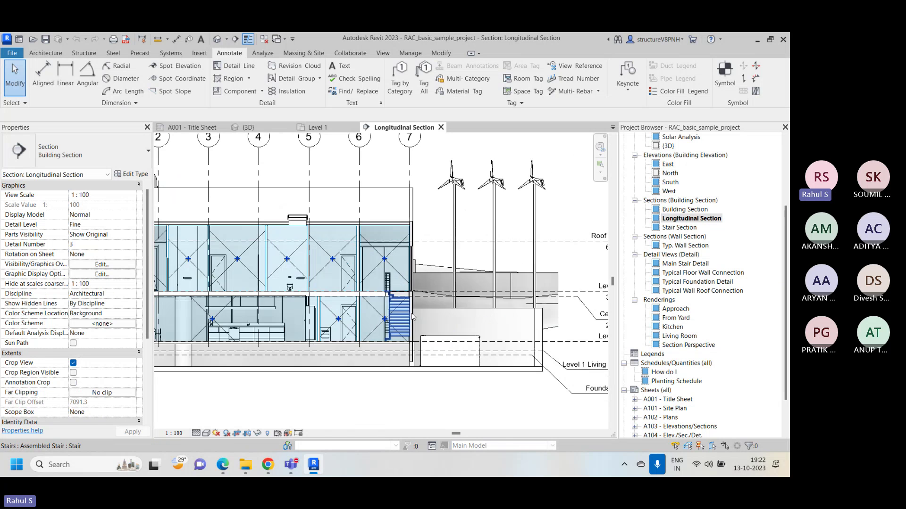
pyautogui.scroll(-1, 380, 359)
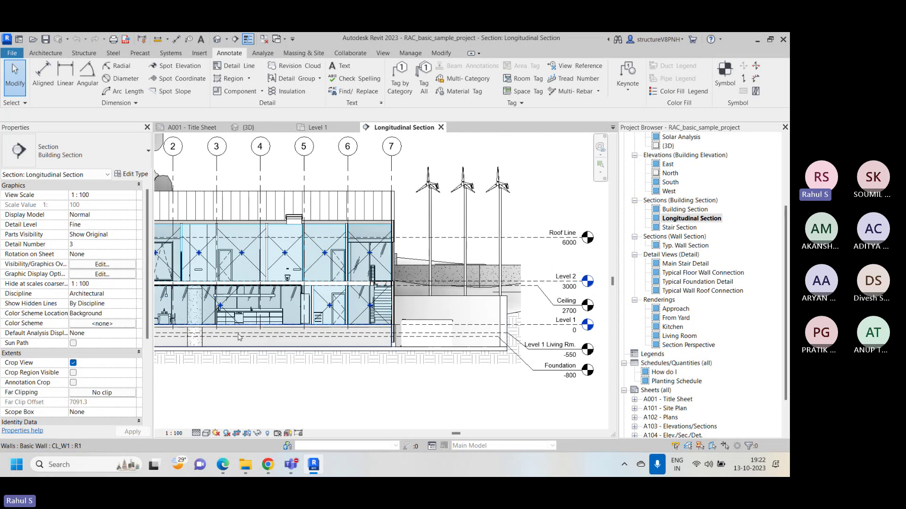
# Inspect the upper-floor single-flush door and the ground-floor dining table in the longitudinal section
pyautogui.scroll(3, 325, 270)
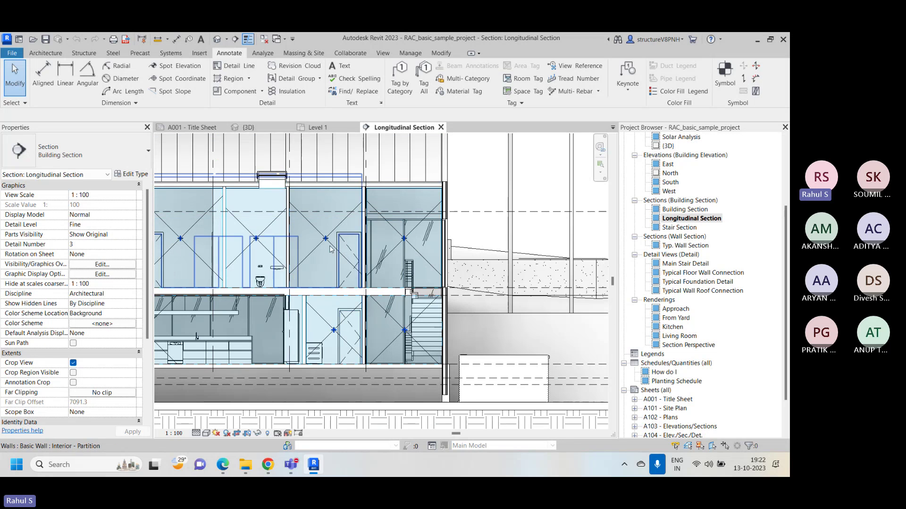
pyautogui.scroll(3, 372, 250)
pyautogui.scroll(3, 359, 230)
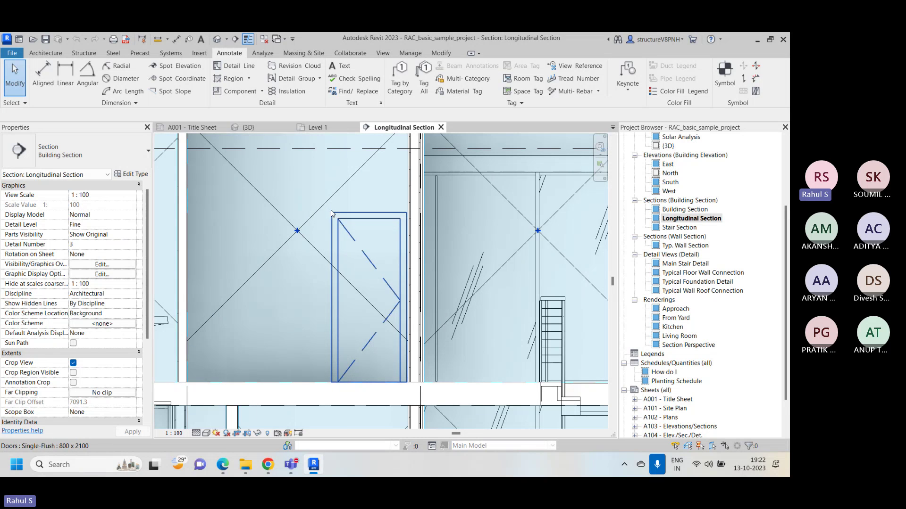
pyautogui.scroll(-5, 333, 215)
pyautogui.moveTo(323, 265); pyautogui.dragTo(552, 283, button='middle')
pyautogui.moveTo(288, 302); pyautogui.dragTo(422, 307, button='middle')
pyautogui.scroll(3, 346, 325)
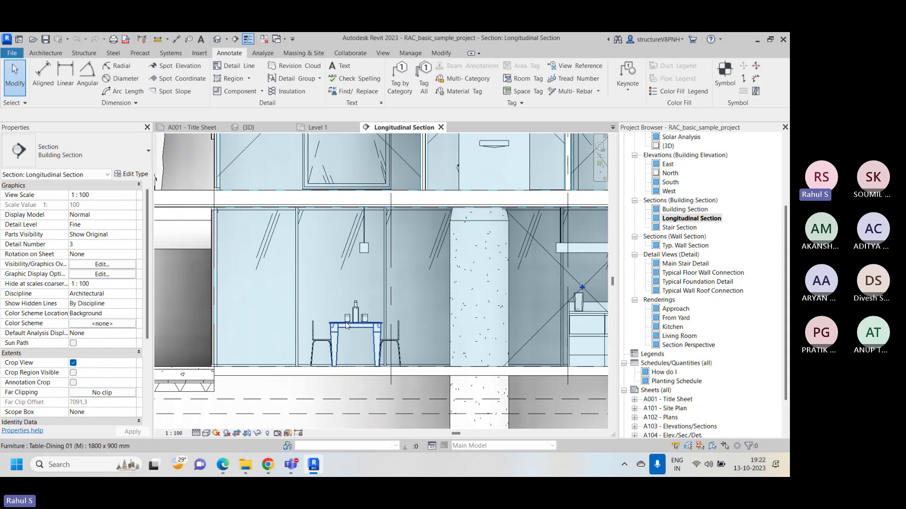
pyautogui.scroll(3, 346, 326)
pyautogui.scroll(-2, 344, 322)
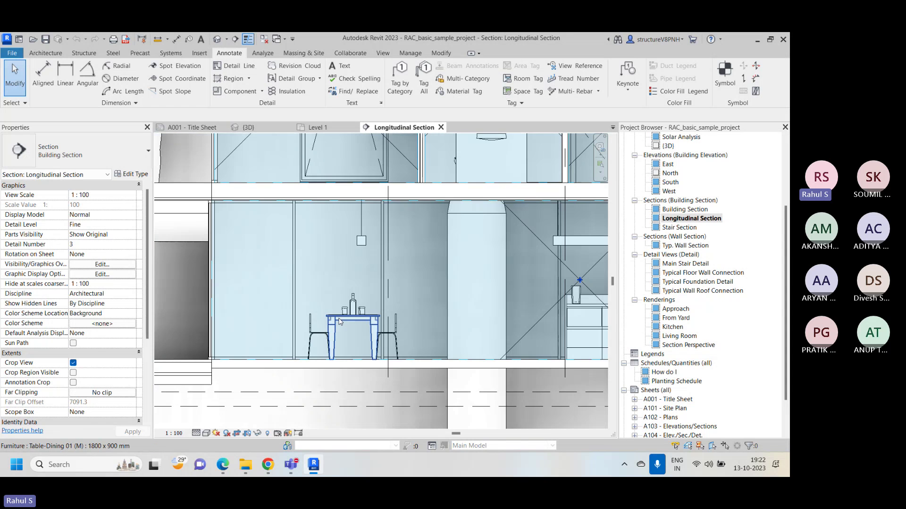
pyautogui.scroll(-2, 345, 323)
pyautogui.scroll(-2, 346, 325)
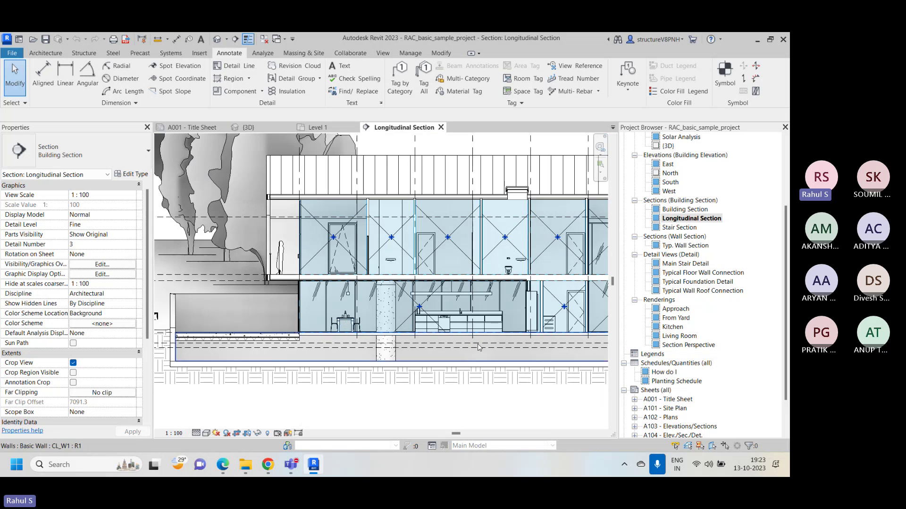
# Examine the partitions, doors, stair and curtain wall on both floors near grids 5 to 7 in the section
pyautogui.moveTo(483, 353); pyautogui.dragTo(405, 351, button='middle')
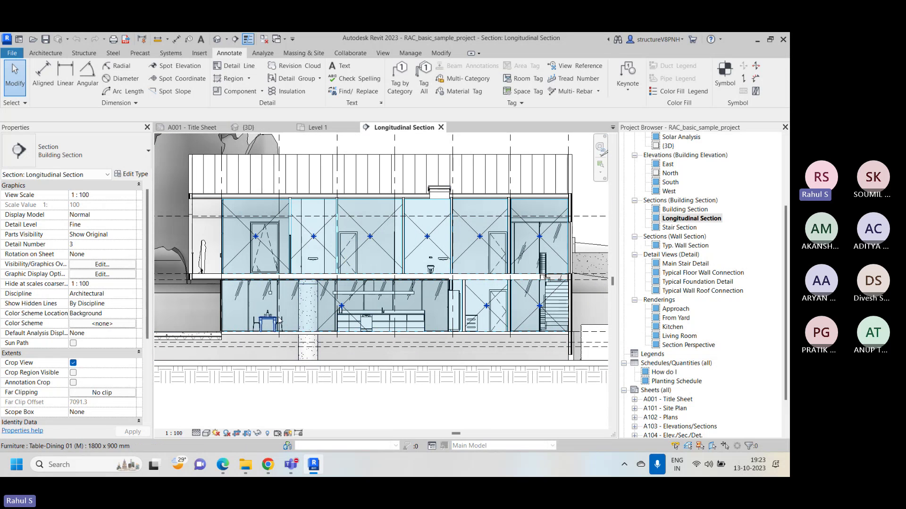
pyautogui.scroll(2, 517, 262)
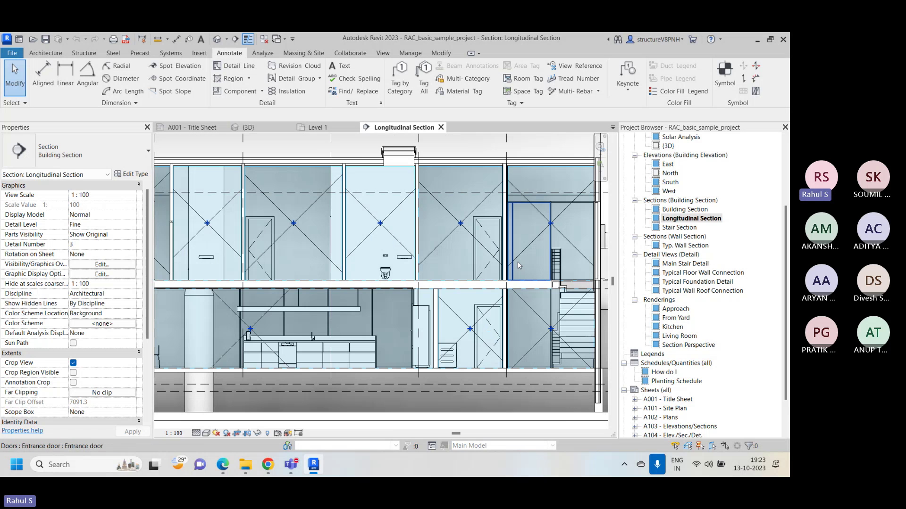
pyautogui.scroll(2, 516, 262)
pyautogui.scroll(-3, 420, 264)
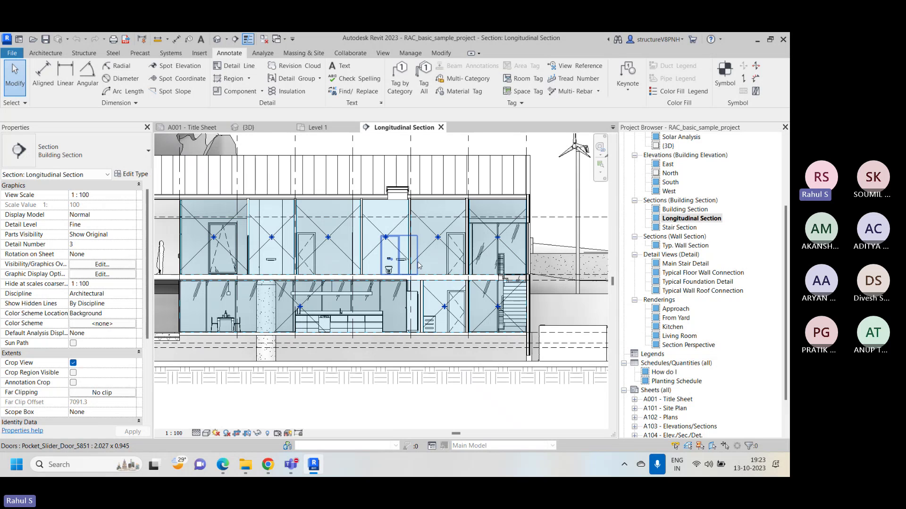
pyautogui.scroll(-3, 420, 265)
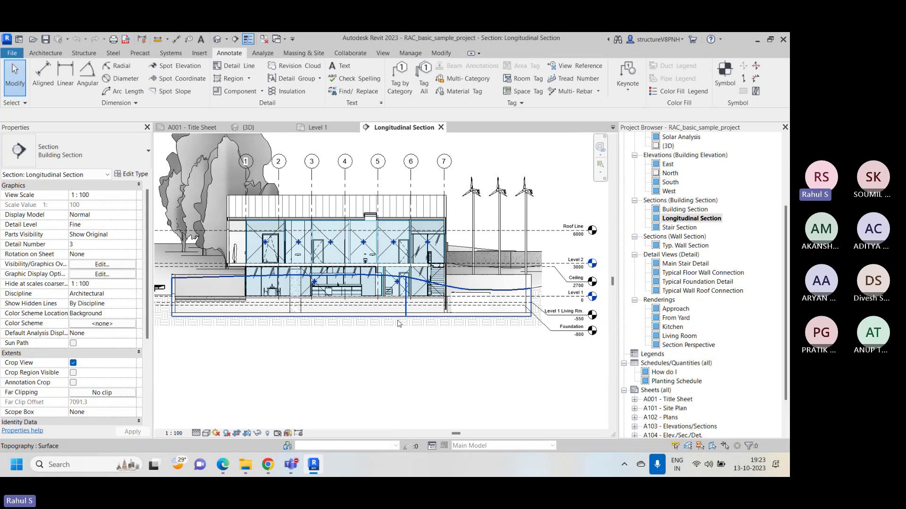
pyautogui.scroll(3, 401, 239)
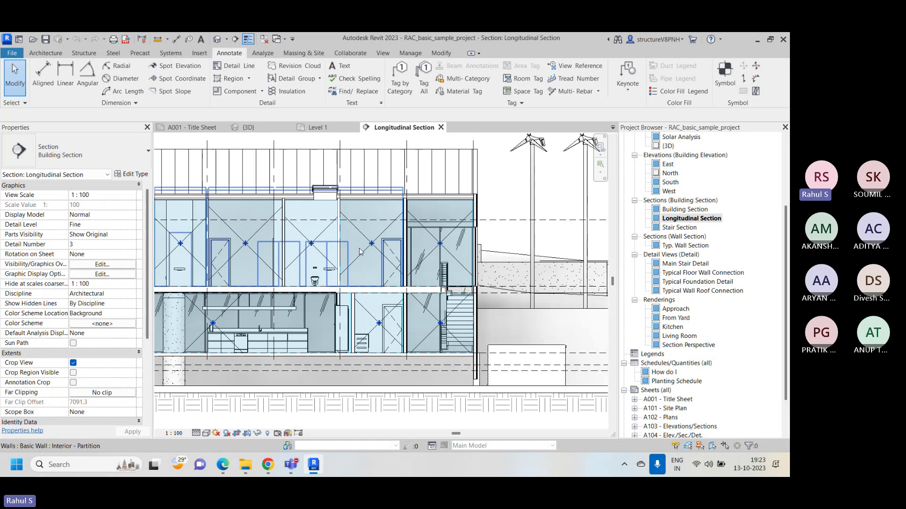
pyautogui.scroll(-3, 335, 233)
pyautogui.scroll(4, 321, 230)
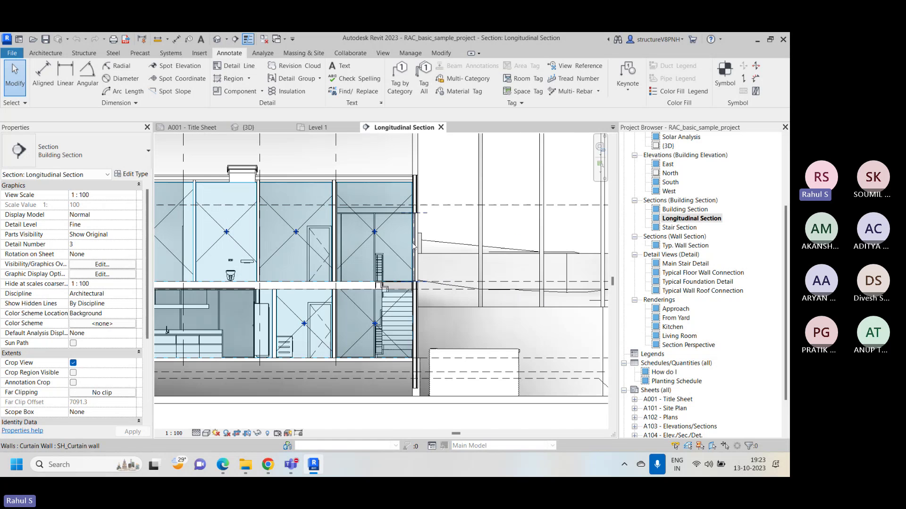
pyautogui.scroll(-3, 312, 228)
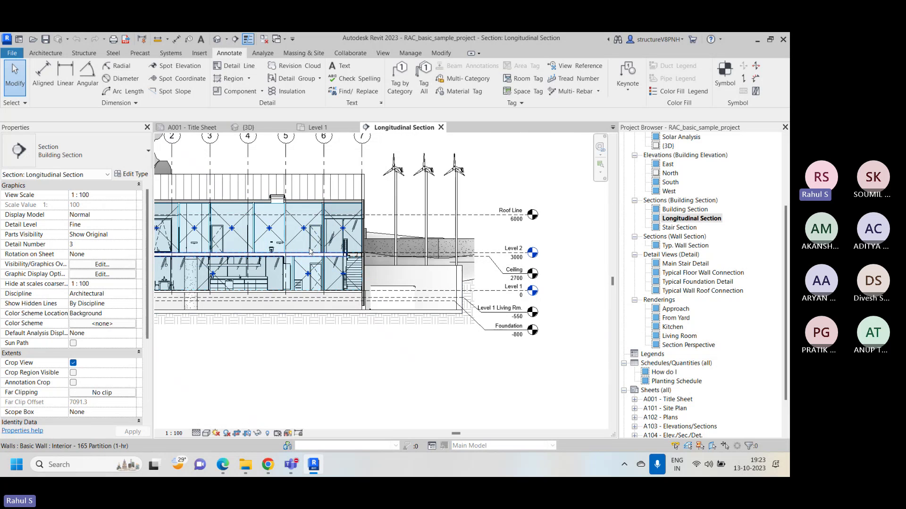
pyautogui.scroll(3, 343, 231)
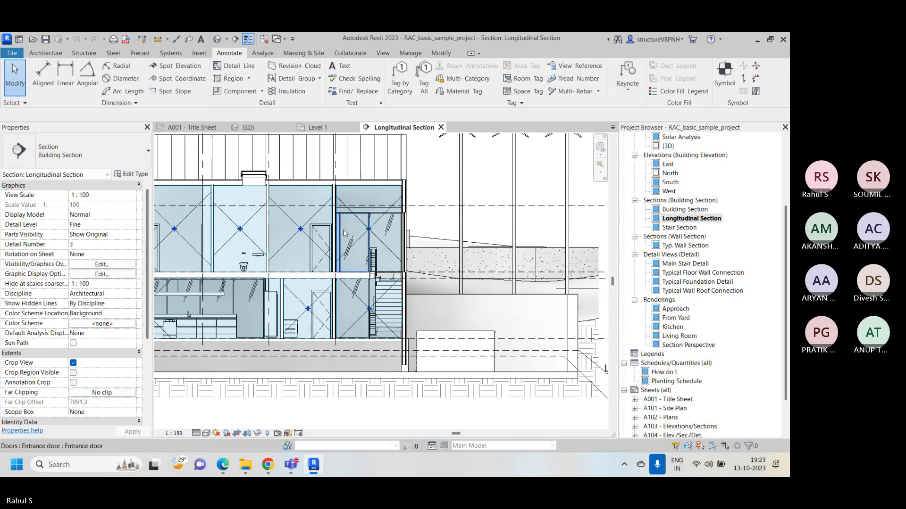
# Place a spot elevation on the head of the upper-floor single-flush door near grid 6, with its leader ending above the Roof Line level head
pyautogui.scroll(-3, 343, 230)
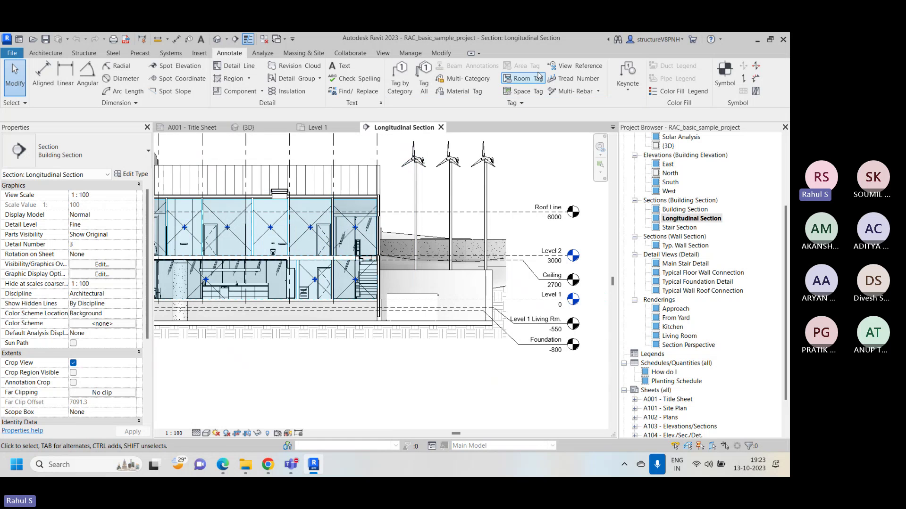
pyautogui.scroll(2, 295, 222)
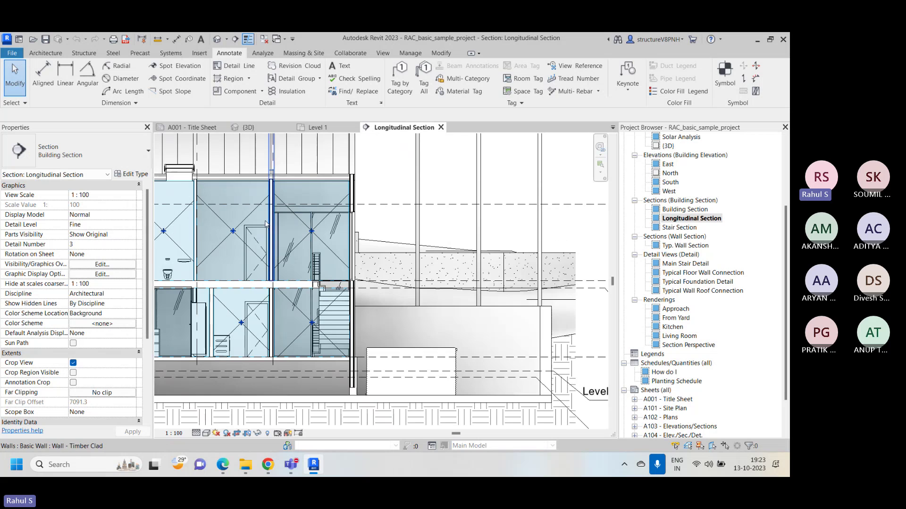
pyautogui.scroll(-2, 267, 224)
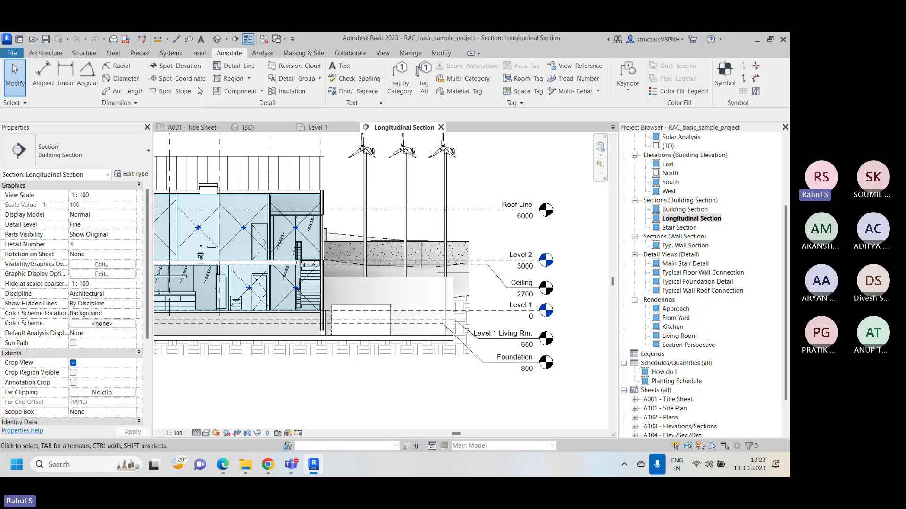
pyautogui.click(176, 66)
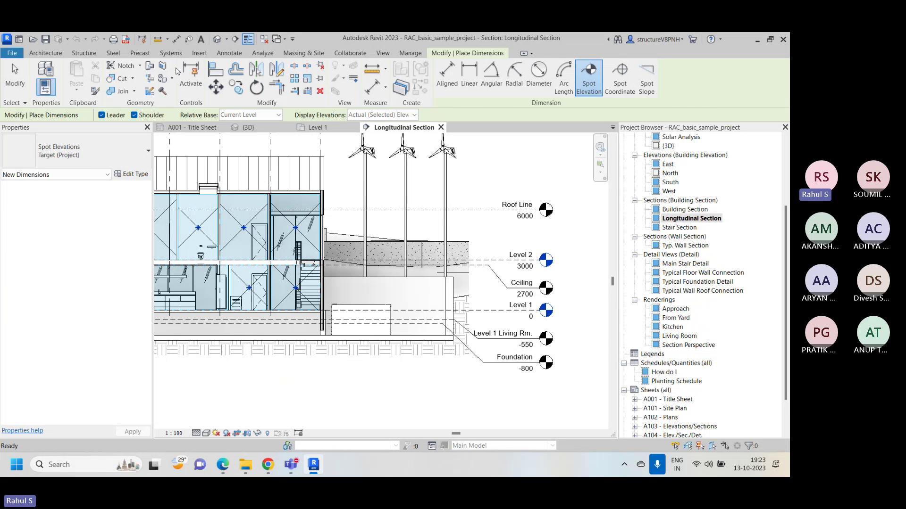
pyautogui.scroll(5, 334, 269)
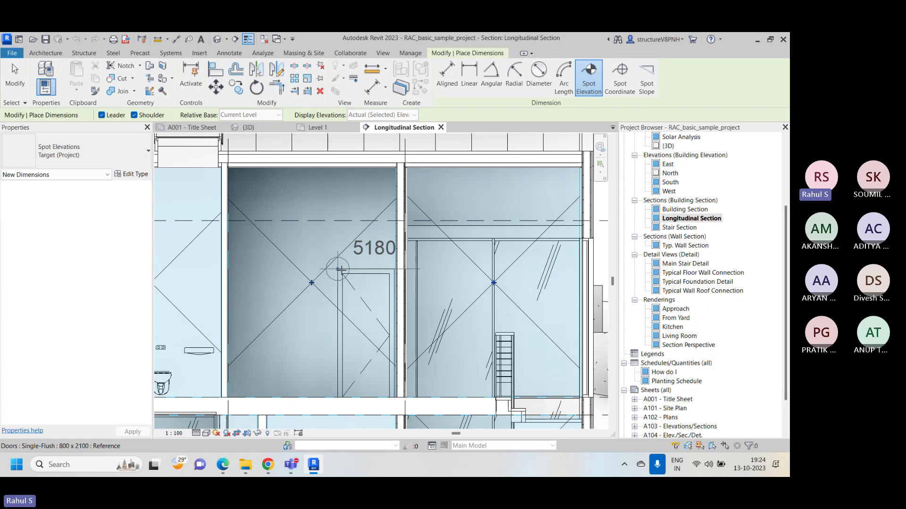
pyautogui.click(335, 269)
pyautogui.scroll(-3, 337, 268)
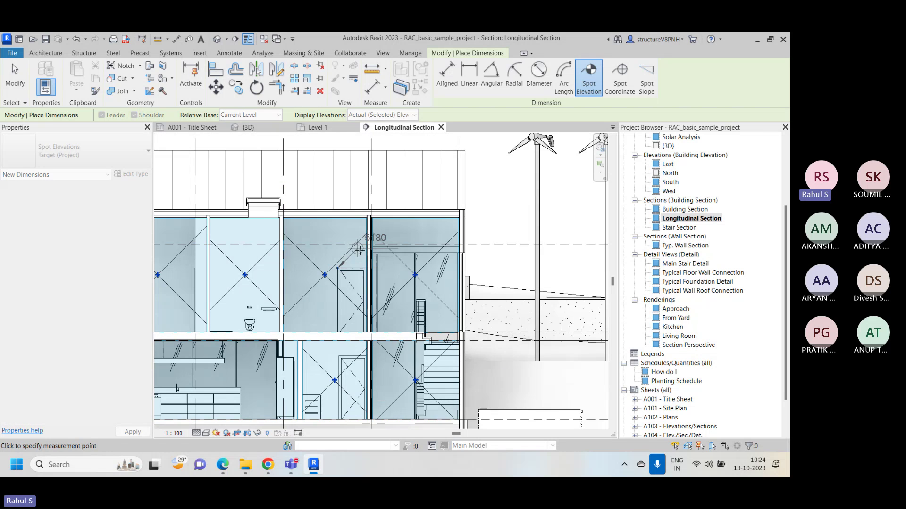
pyautogui.moveTo(453, 236); pyautogui.dragTo(349, 274, button='middle')
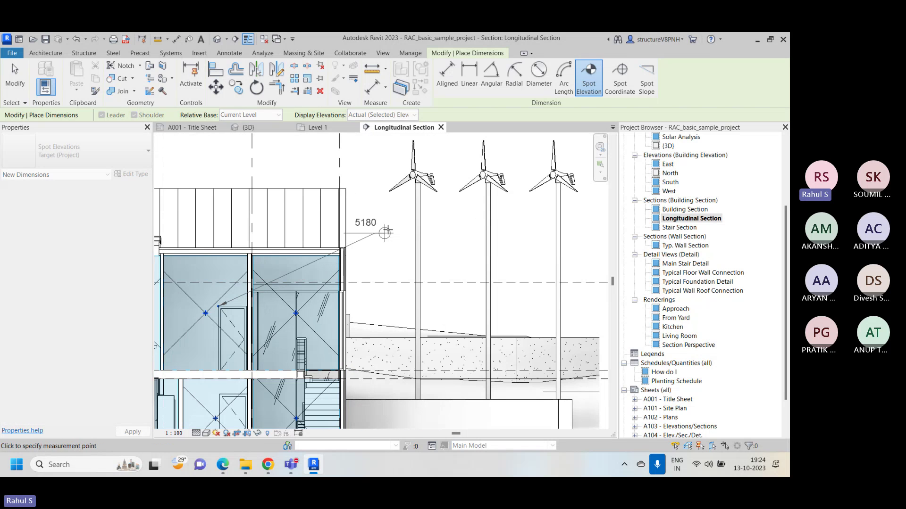
pyautogui.scroll(-2, 516, 217)
pyautogui.moveTo(533, 219); pyautogui.dragTo(411, 219, button='middle')
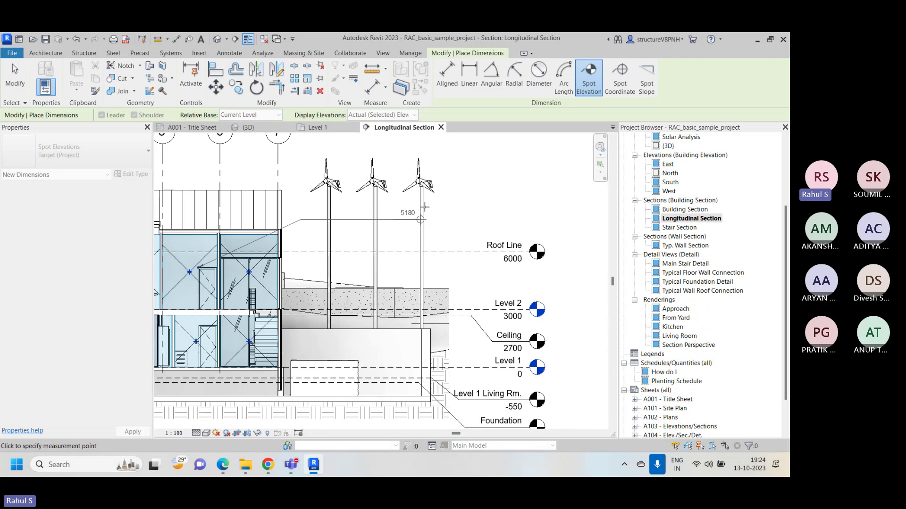
pyautogui.rightClick(529, 179)
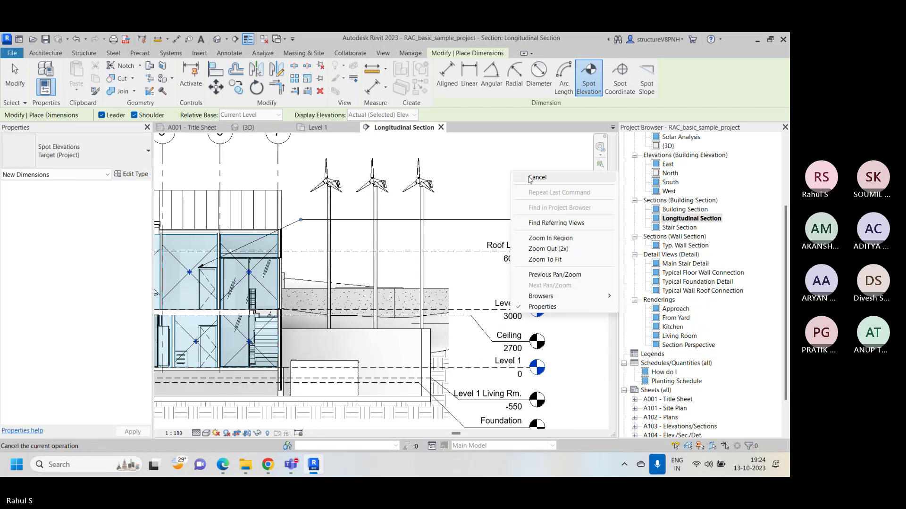
pyautogui.click(547, 183)
# Inspect the new spot elevation's symbol and value beside the Roof Line level head
pyautogui.scroll(3, 512, 216)
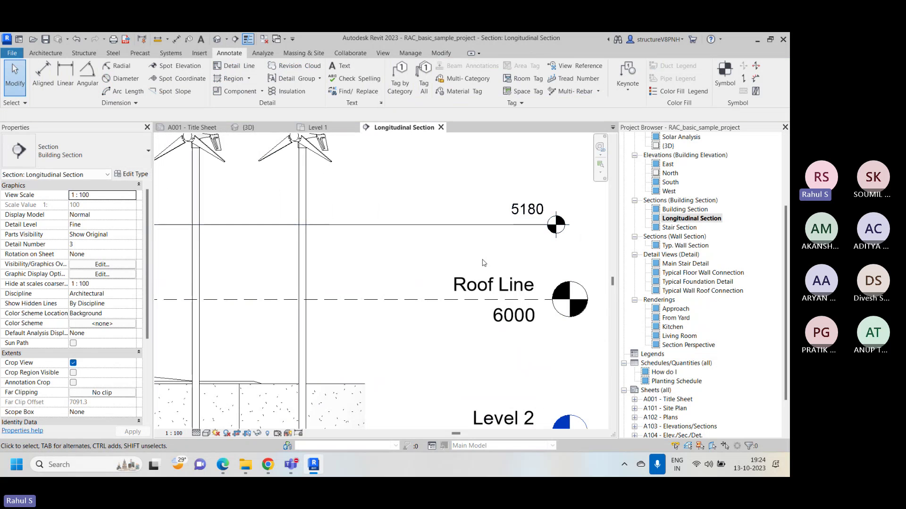
pyautogui.scroll(-3, 484, 262)
pyautogui.scroll(3, 491, 259)
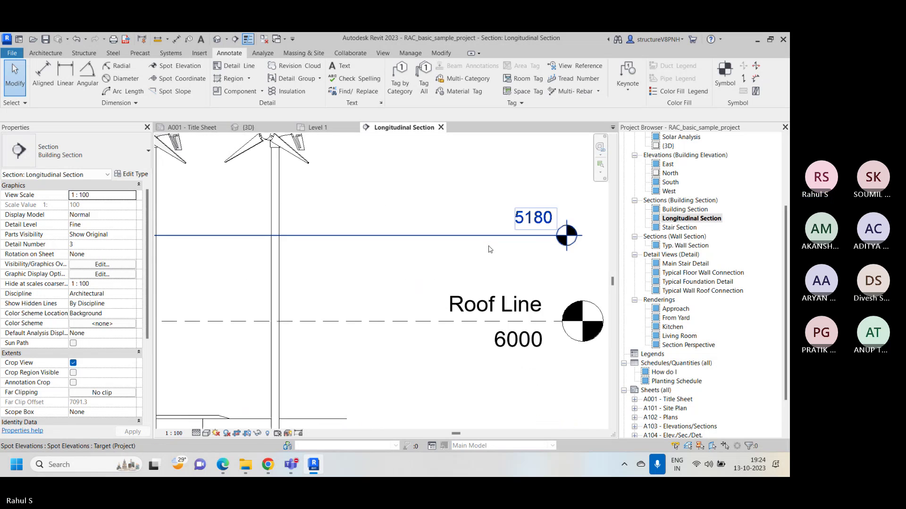
pyautogui.scroll(1, 491, 258)
pyautogui.moveTo(491, 259); pyautogui.dragTo(409, 244, button='middle')
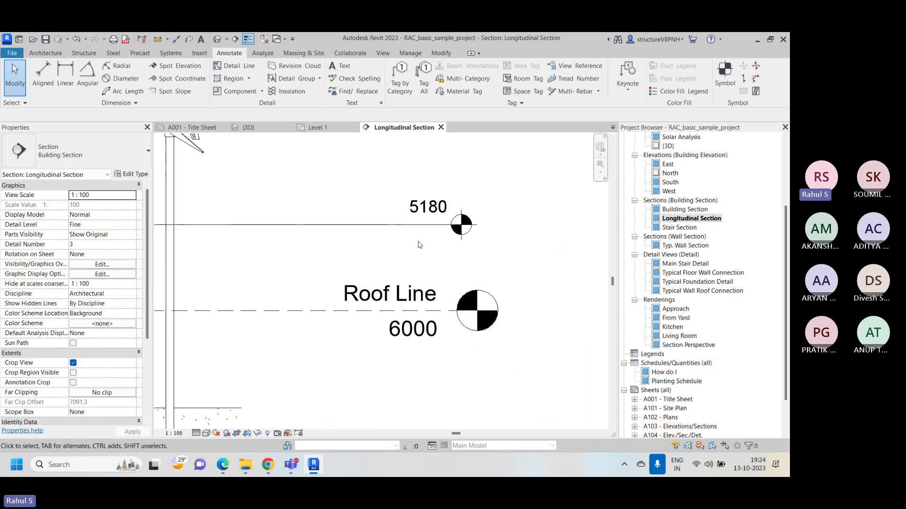
pyautogui.scroll(-3, 434, 184)
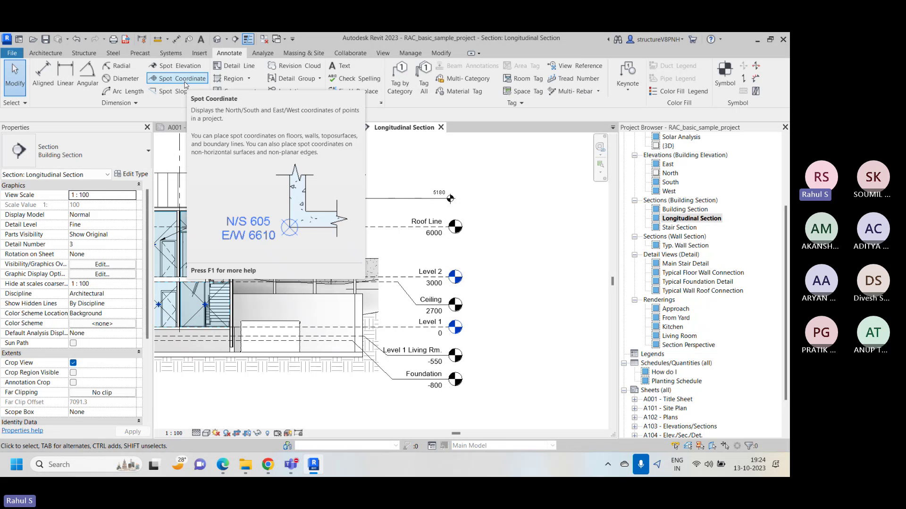
# Place a spot coordinate on the top edge of the concrete retaining wall, with its leader ending above the spot elevation
pyautogui.moveTo(120, 183); pyautogui.dragTo(214, 202, button='middle')
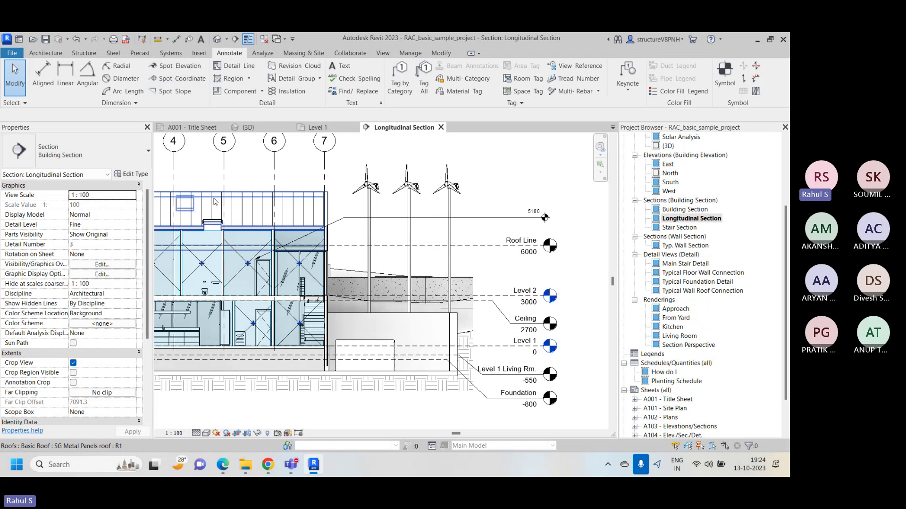
pyautogui.click(179, 79)
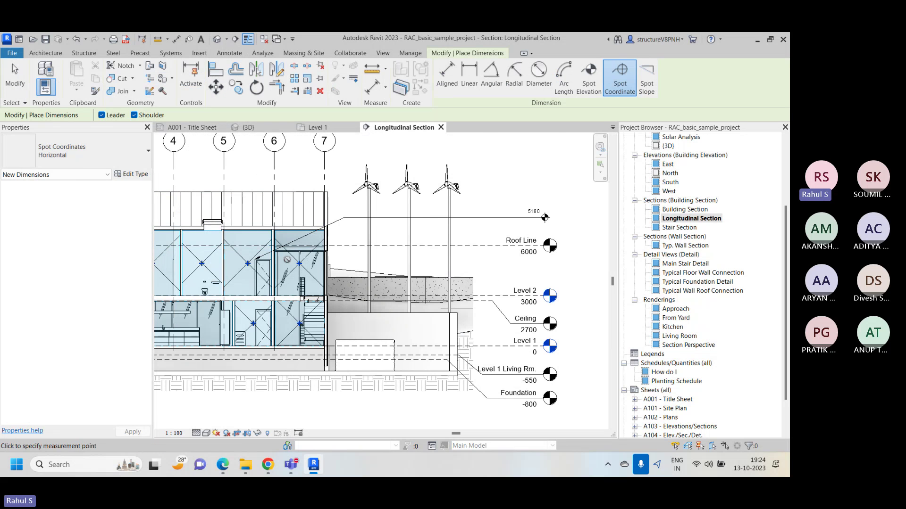
pyautogui.scroll(3, 305, 309)
pyautogui.moveTo(302, 309); pyautogui.dragTo(214, 327, button='middle')
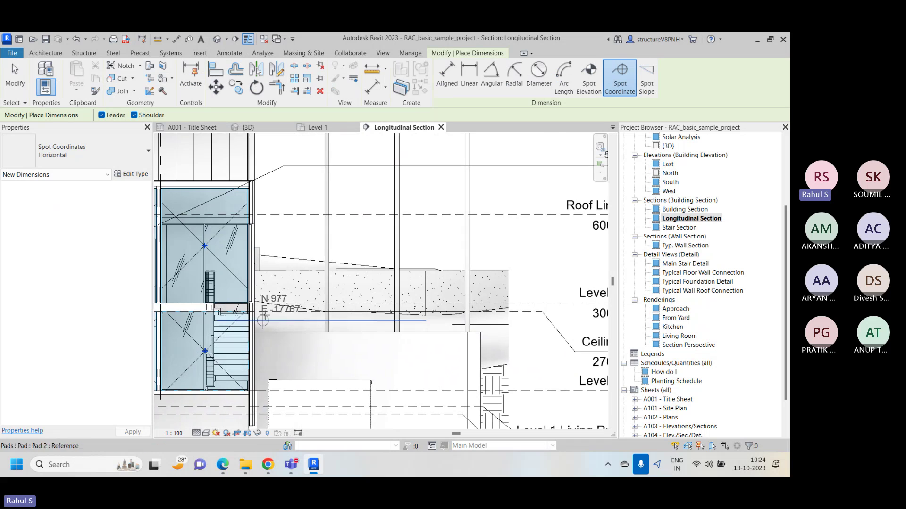
pyautogui.click(290, 270)
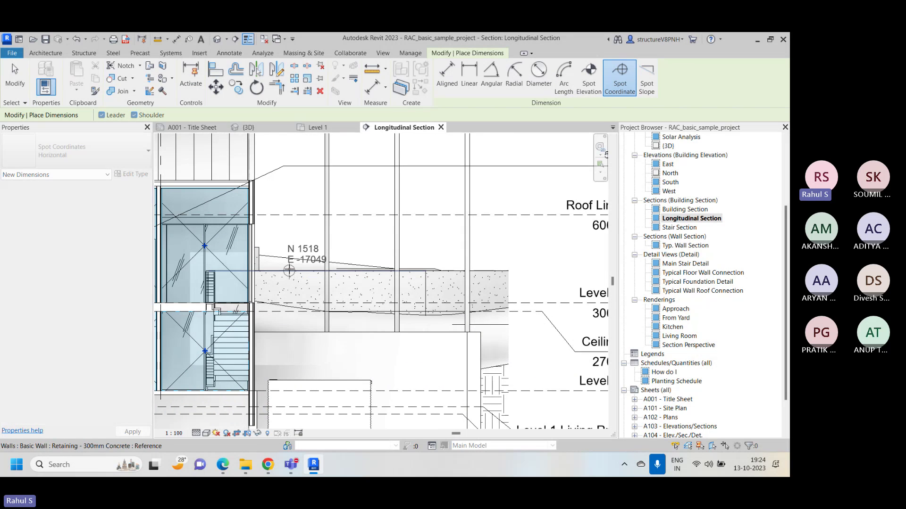
pyautogui.scroll(-3, 289, 270)
pyautogui.click(405, 195)
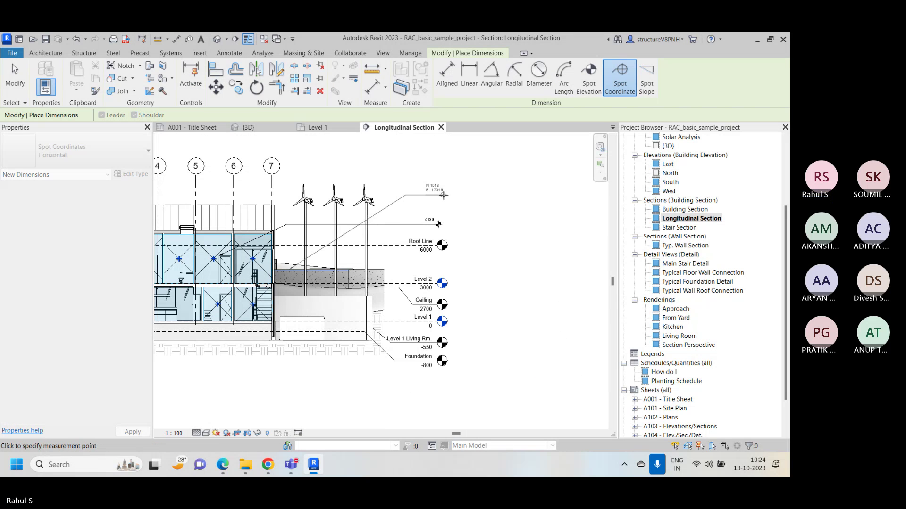
pyautogui.rightClick(510, 172)
pyautogui.click(536, 176)
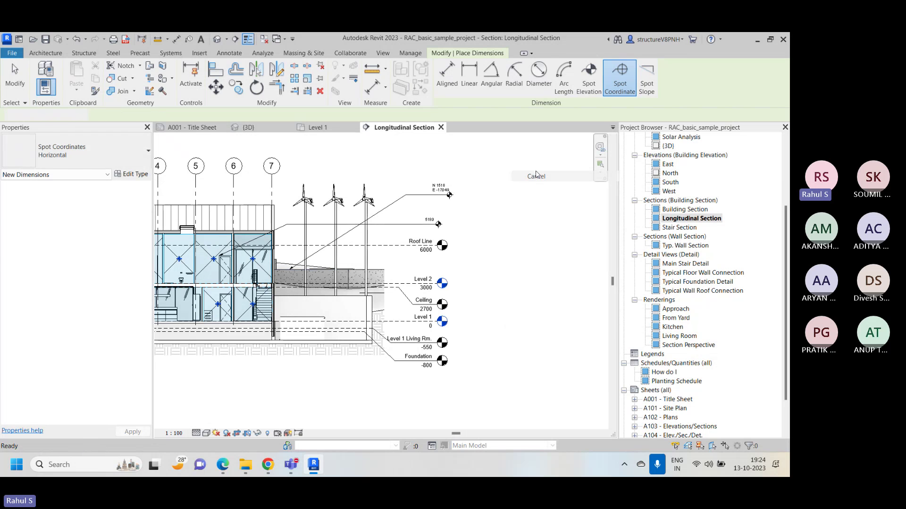
# Examine the spot coordinate's north and east values and its leader to the retaining wall
pyautogui.scroll(3, 441, 193)
pyautogui.scroll(-2, 441, 193)
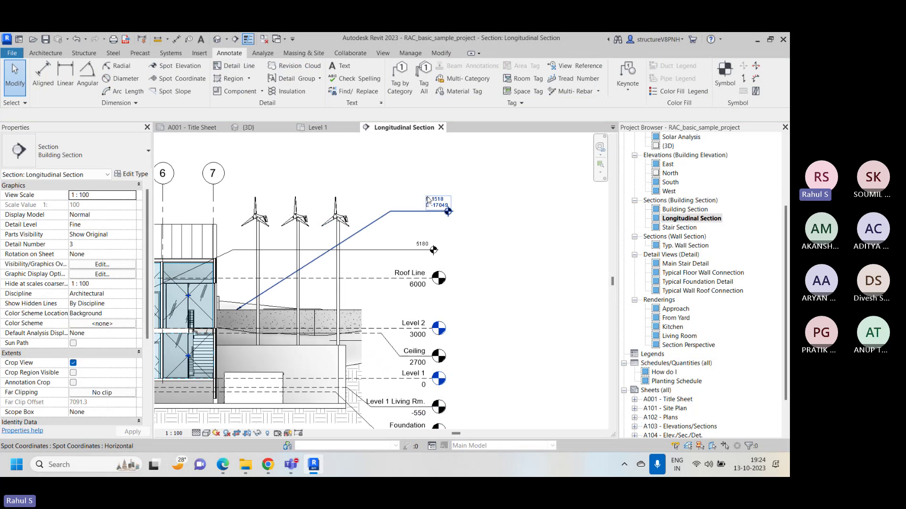
pyautogui.scroll(3, 442, 195)
pyautogui.scroll(-3, 443, 195)
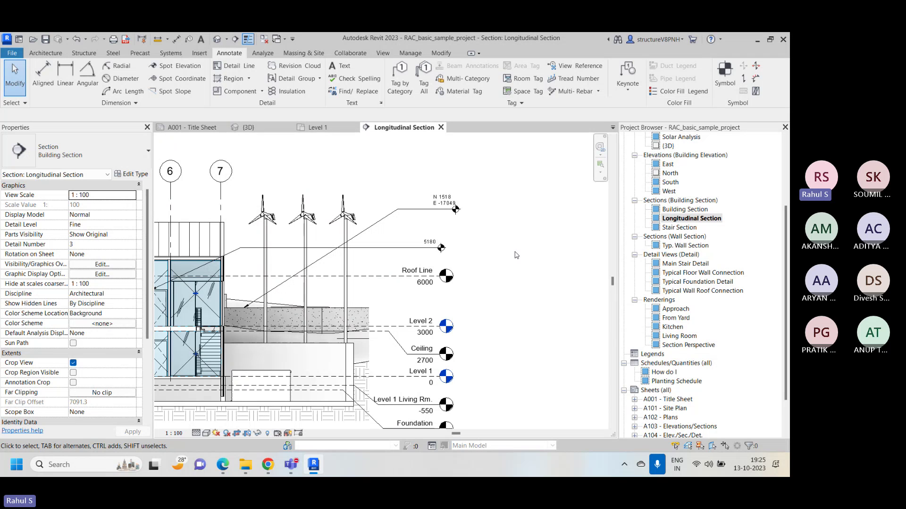
pyautogui.scroll(-3, 516, 256)
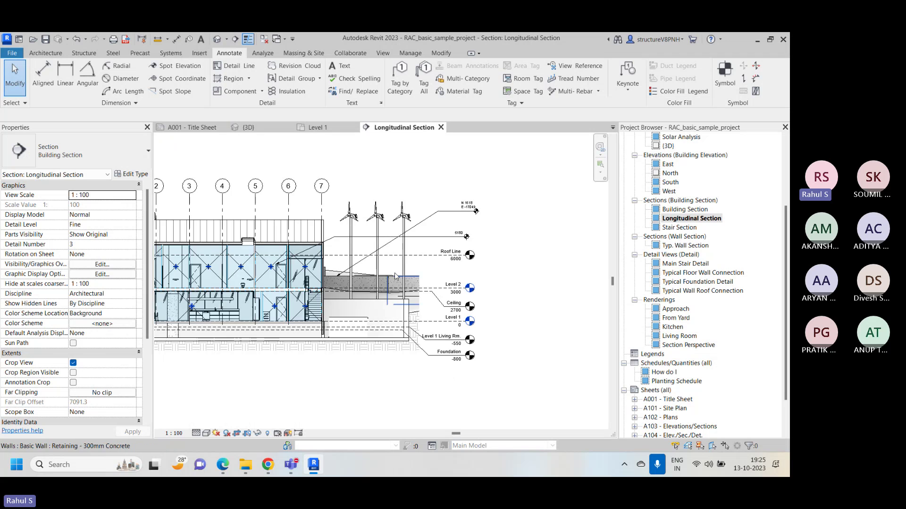
pyautogui.scroll(3, 326, 214)
pyautogui.moveTo(326, 213); pyautogui.dragTo(266, 203, button='middle')
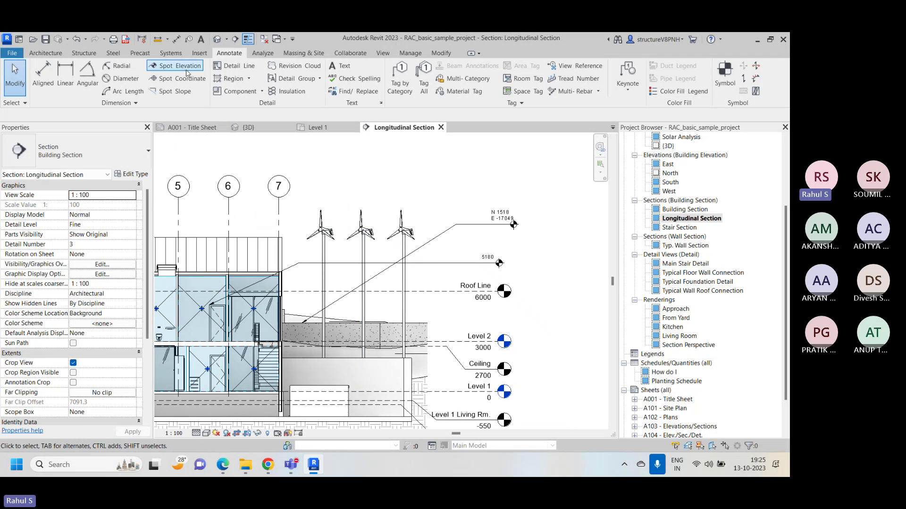
# Examine the terrain, retaining wall and foundation beside grid 1, and the roof over grids 1 to 5
pyautogui.scroll(-3, 265, 316)
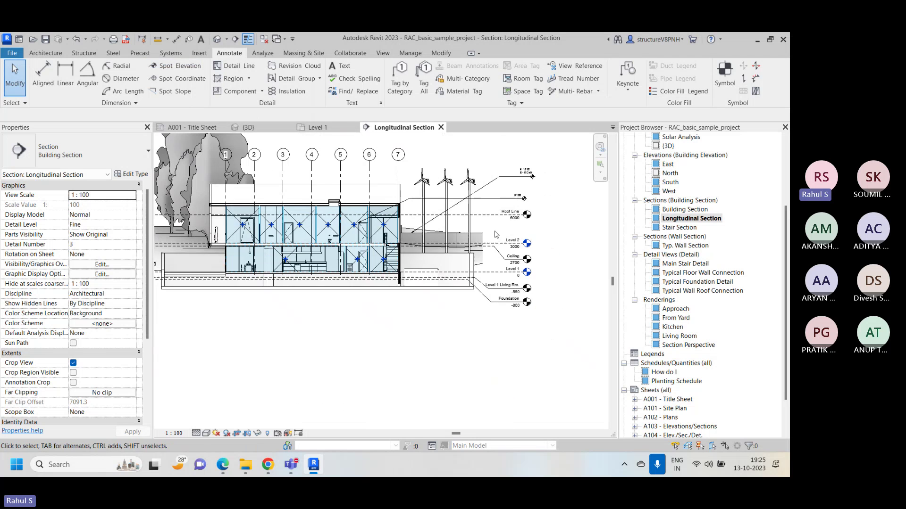
pyautogui.moveTo(264, 318); pyautogui.dragTo(280, 325, button='middle')
pyautogui.scroll(5, 280, 325)
pyautogui.moveTo(357, 305); pyautogui.dragTo(299, 284, button='middle')
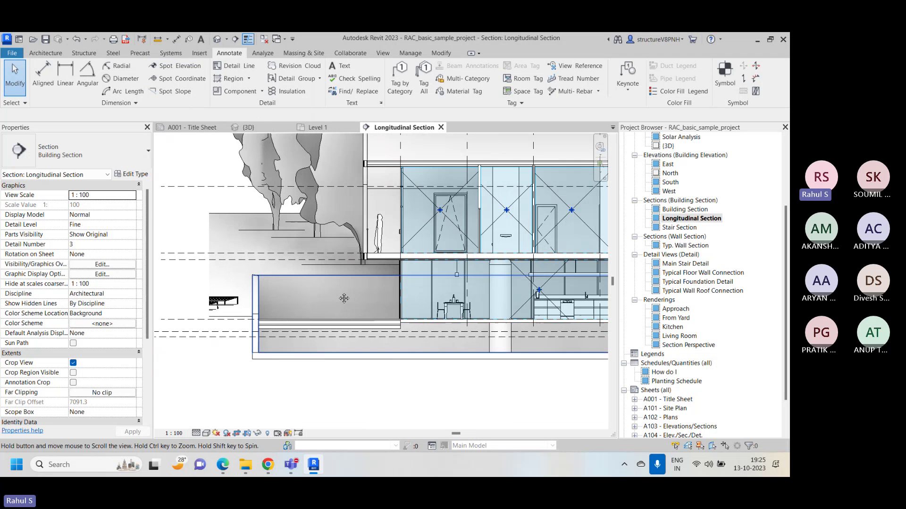
pyautogui.scroll(6, 258, 302)
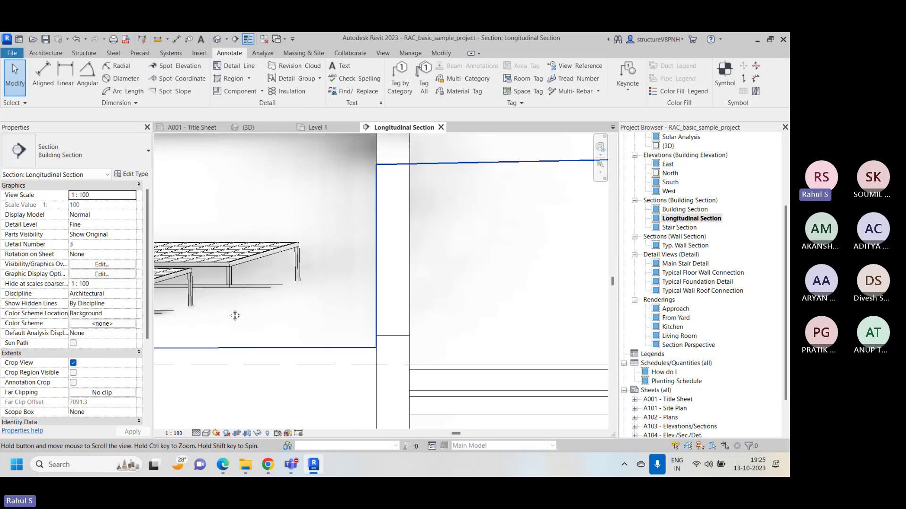
pyautogui.scroll(-5, 330, 312)
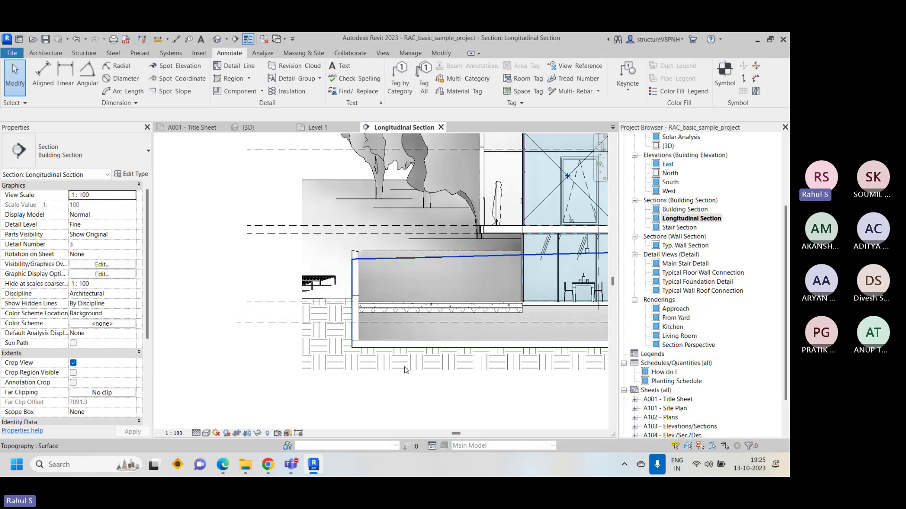
pyautogui.scroll(-3, 283, 349)
pyautogui.scroll(4, 264, 226)
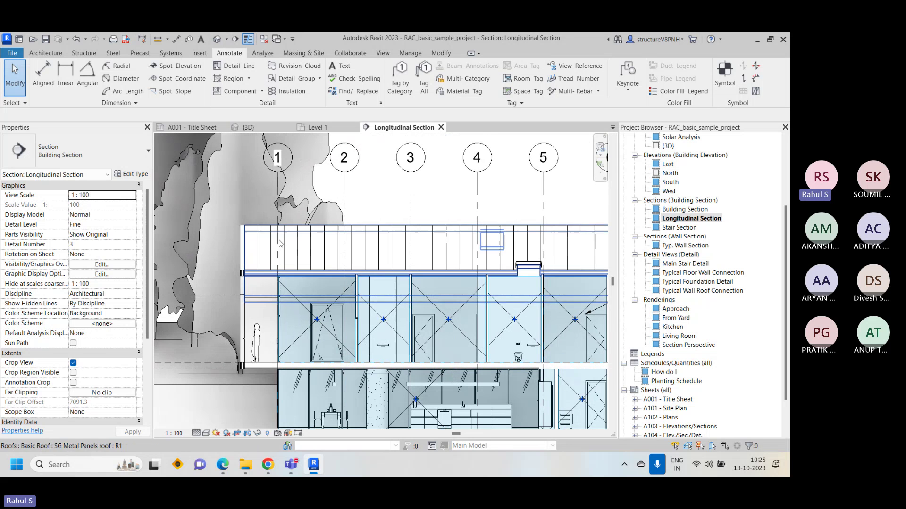
# Place a spot slope on the upper edge of the metal panel roof between grids 3 and 4
pyautogui.click(189, 91)
pyautogui.scroll(-3, 415, 231)
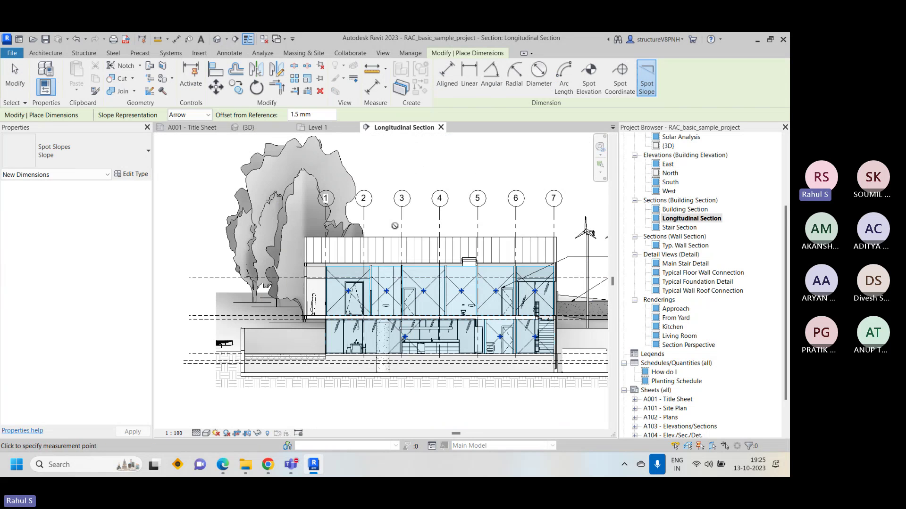
pyautogui.scroll(3, 415, 235)
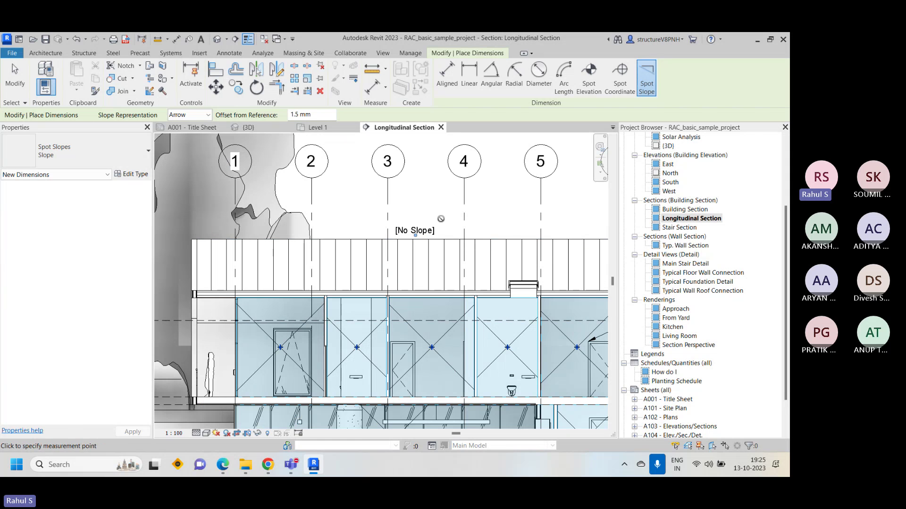
# Place a spot slope on the lower edge of the metal panel roof between grids 3 and 4, and inspect its slope arrow
pyautogui.scroll(-3, 415, 234)
pyautogui.scroll(3, 421, 279)
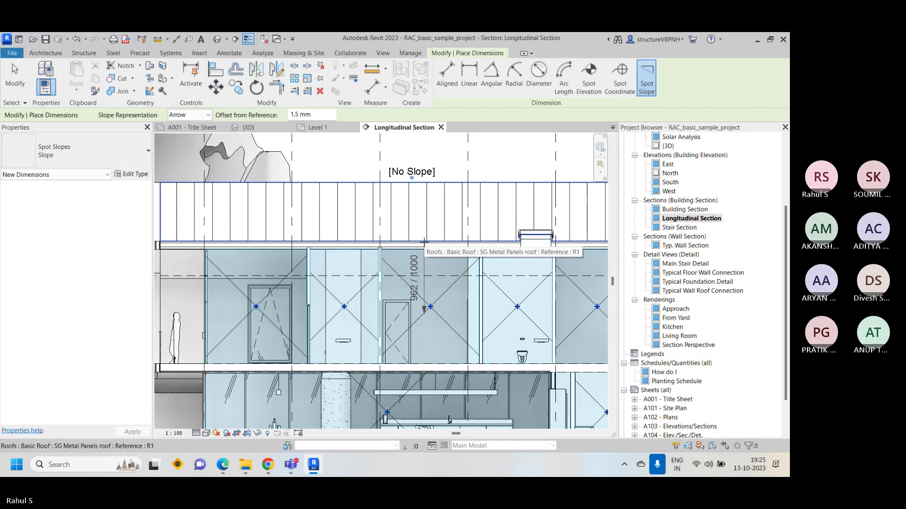
pyautogui.scroll(-1, 423, 242)
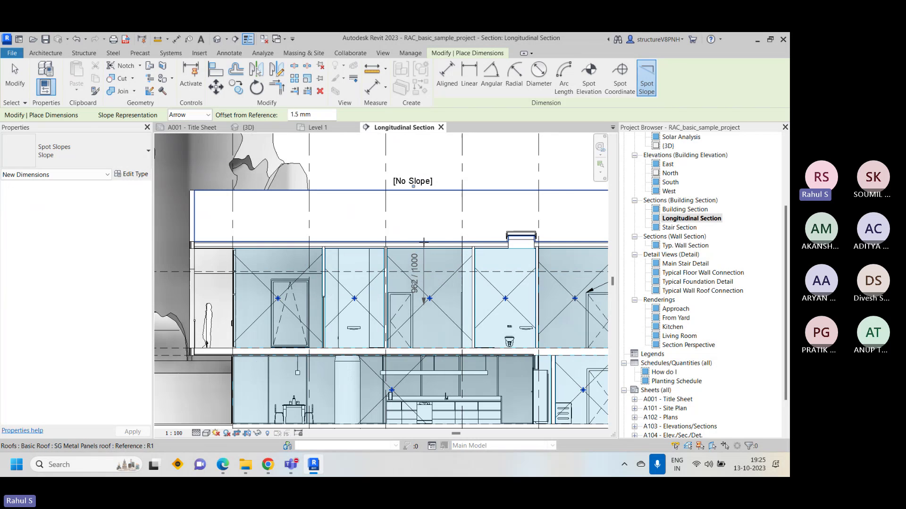
pyautogui.scroll(-1, 424, 243)
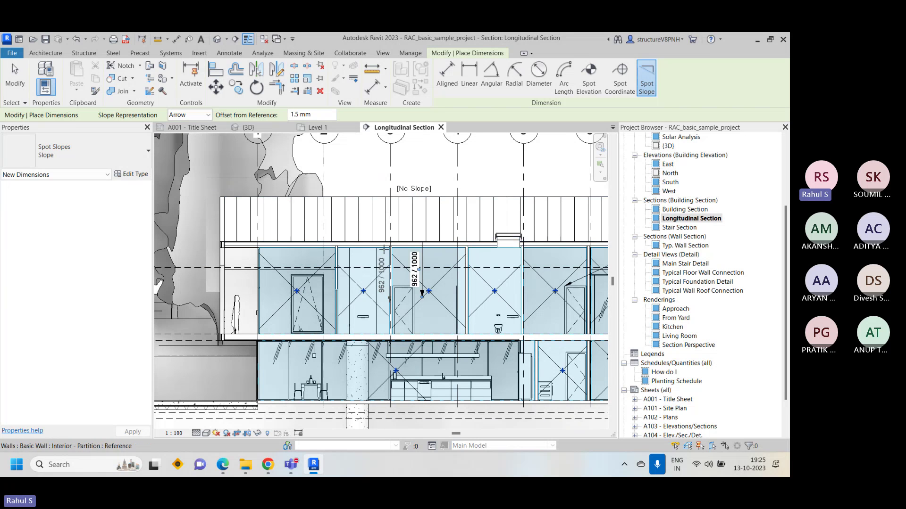
pyautogui.scroll(-3, 435, 172)
pyautogui.rightClick(436, 172)
pyautogui.press('Escape')
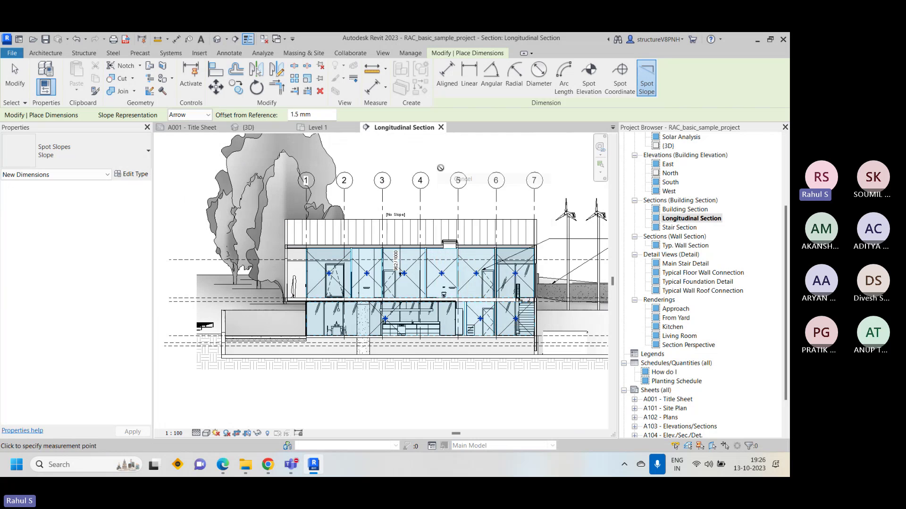
pyautogui.rightClick(436, 172)
pyautogui.click(453, 171)
pyautogui.scroll(4, 395, 261)
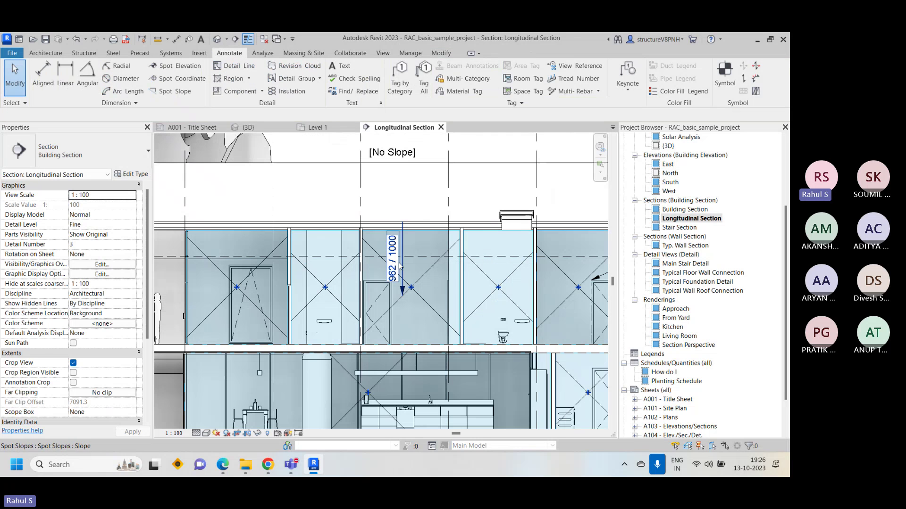
# Set the units format of the spot slope type on the roof's lower edge to degrees
pyautogui.click(393, 266)
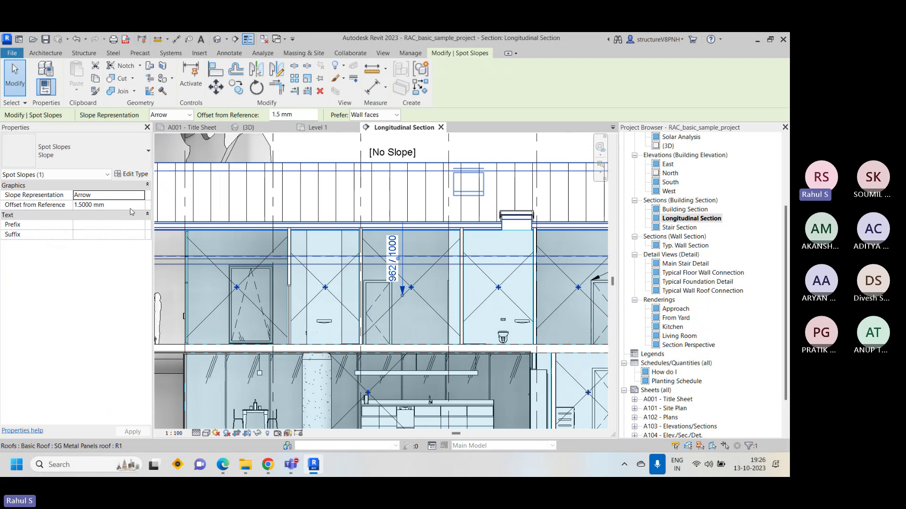
pyautogui.click(131, 174)
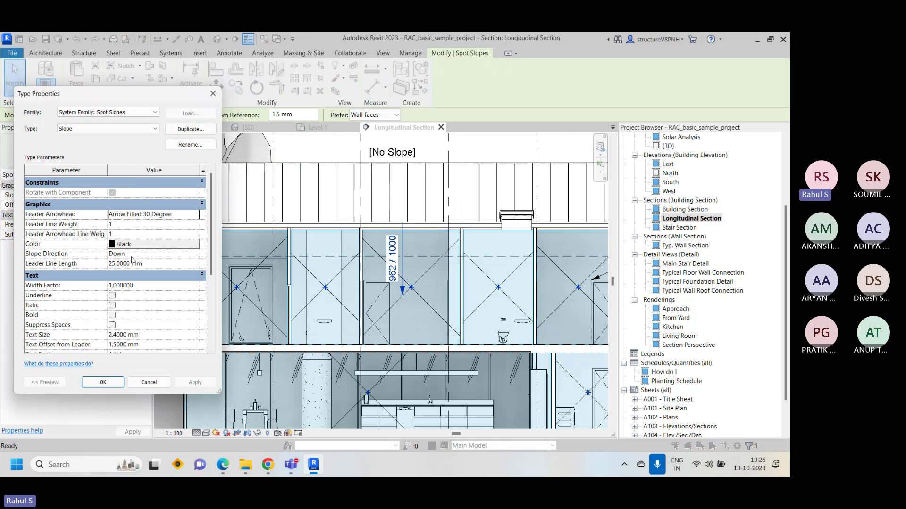
pyautogui.scroll(-4, 123, 316)
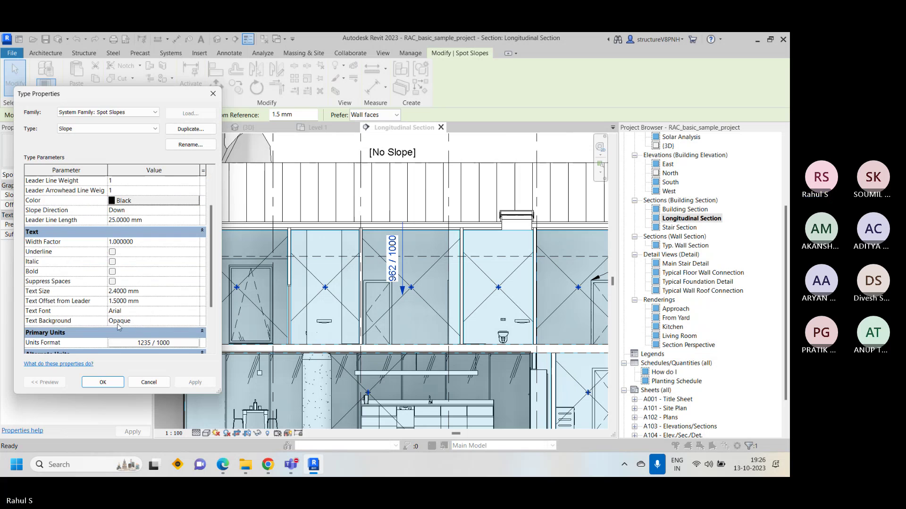
pyautogui.click(139, 281)
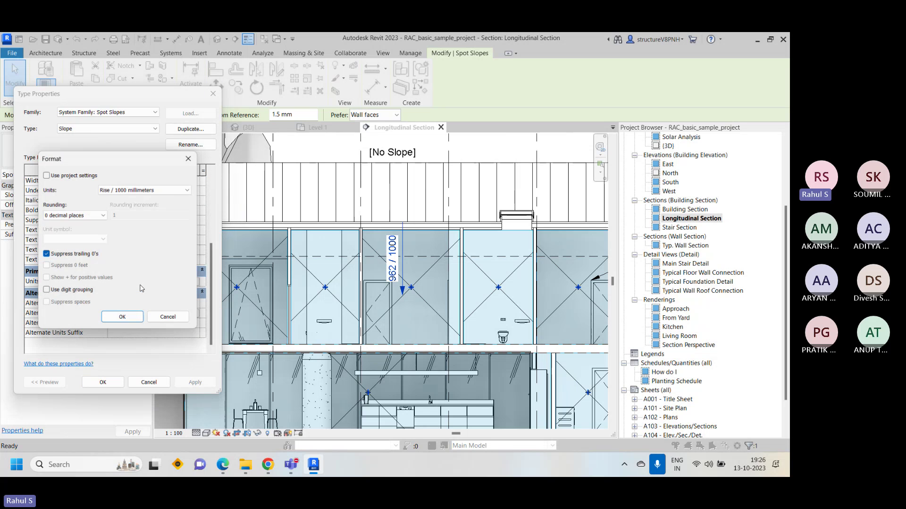
pyautogui.click(137, 190)
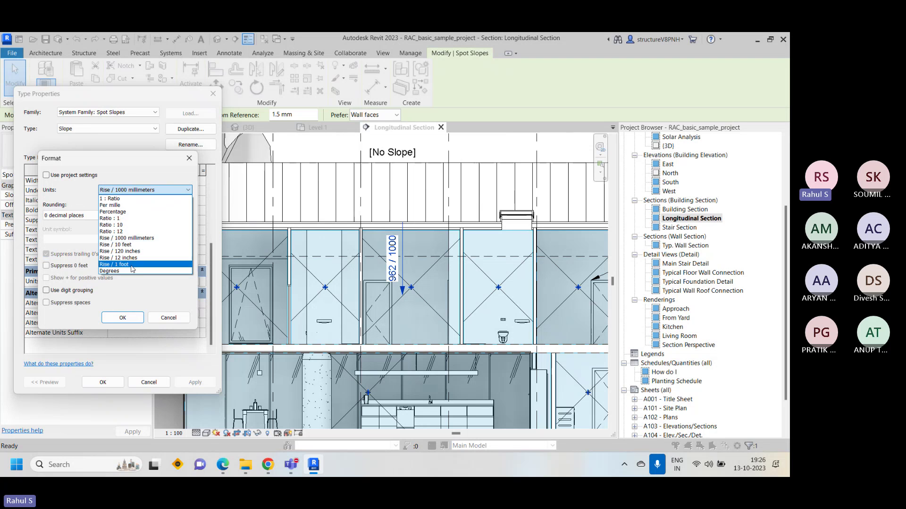
pyautogui.click(127, 272)
# Round the slope units to 2 decimal places with the ° unit symbol, and apply the format to the spot slope type
pyautogui.click(75, 215)
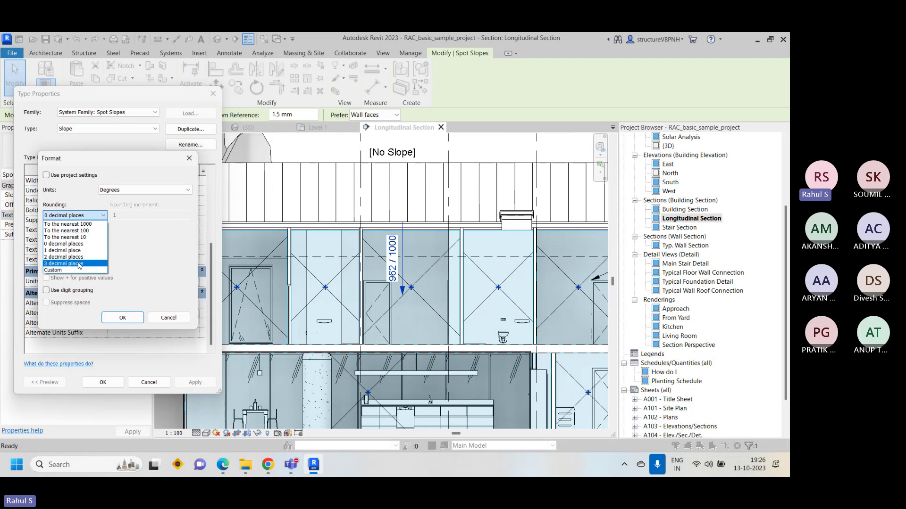
pyautogui.click(91, 261)
pyautogui.click(90, 239)
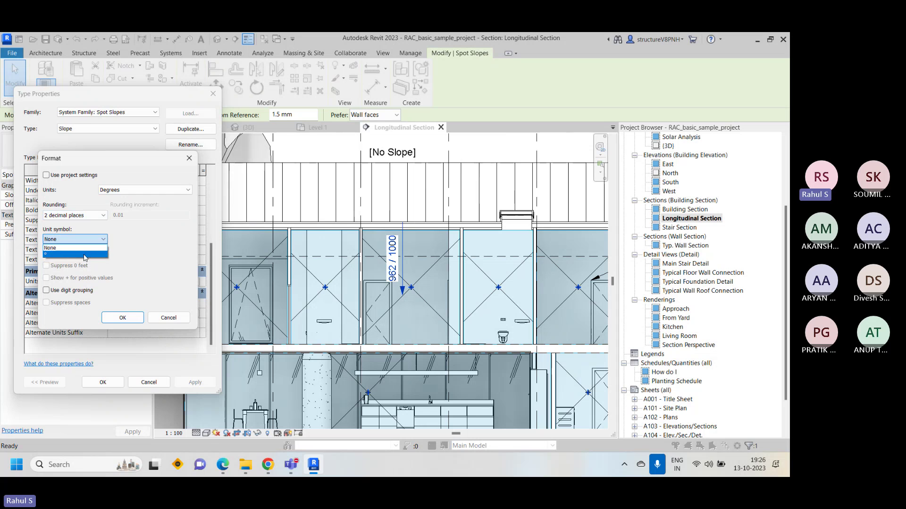
pyautogui.click(84, 257)
pyautogui.click(123, 319)
pyautogui.click(195, 382)
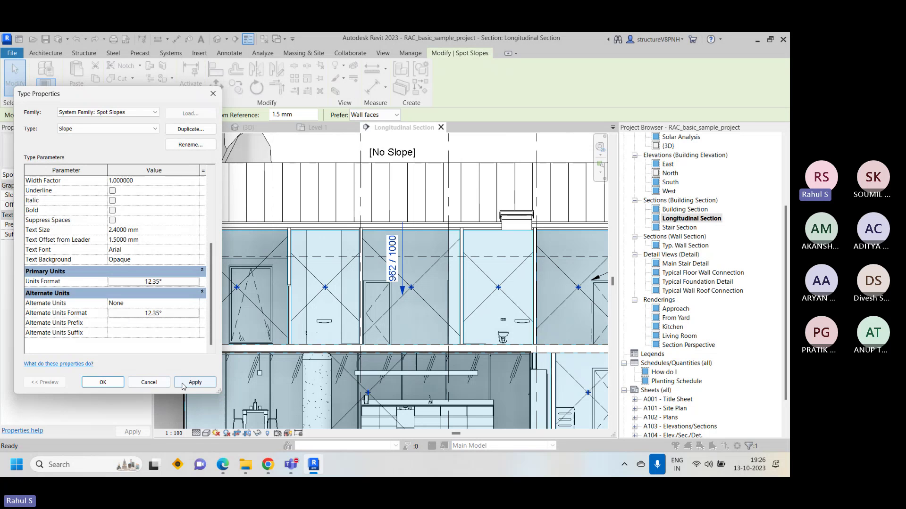
pyautogui.click(103, 382)
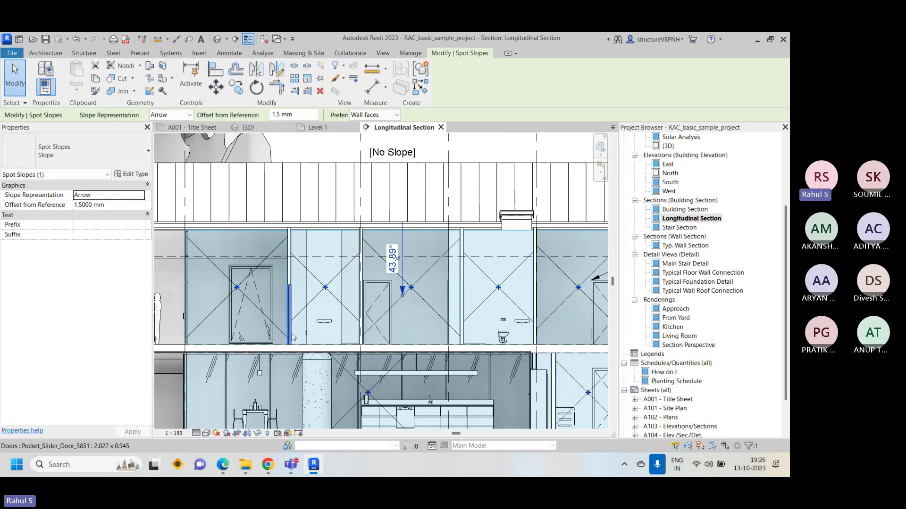
pyautogui.press('Escape')
# Select the SG Metal Panels roof above the spot slope and examine its pitched shape in the 3D view
pyautogui.scroll(2, 430, 220)
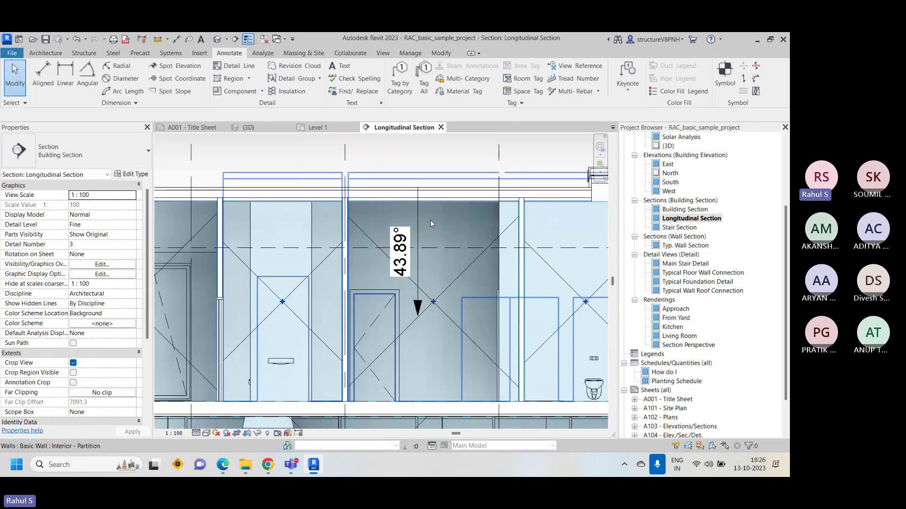
pyautogui.click(429, 194)
pyautogui.scroll(-5, 429, 195)
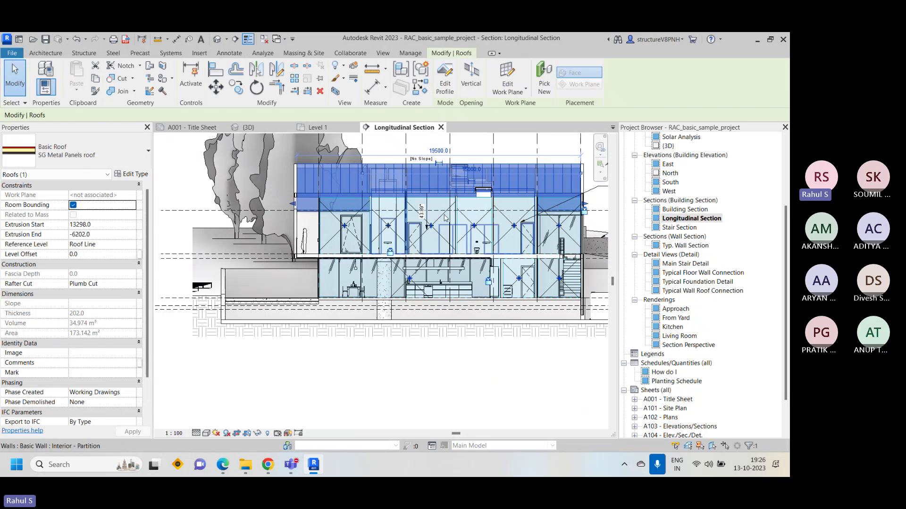
pyautogui.click(257, 127)
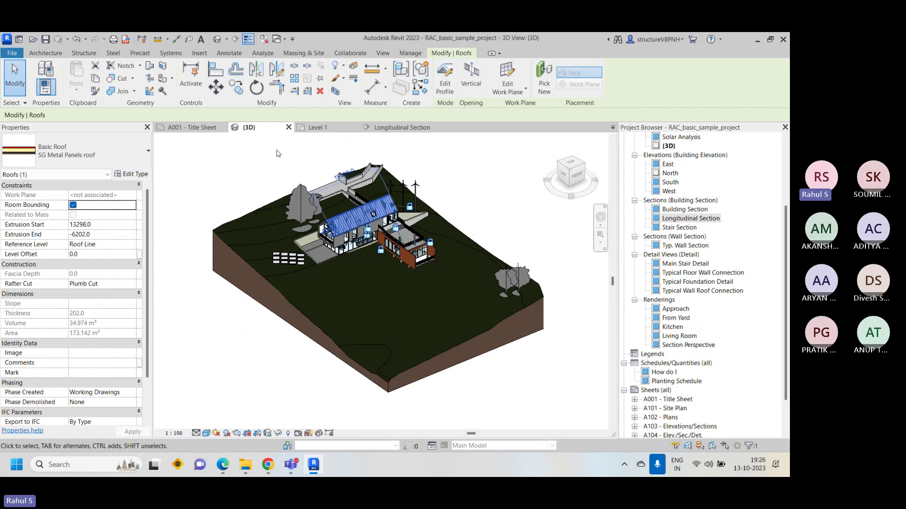
pyautogui.scroll(5, 318, 236)
pyautogui.scroll(-2, 318, 236)
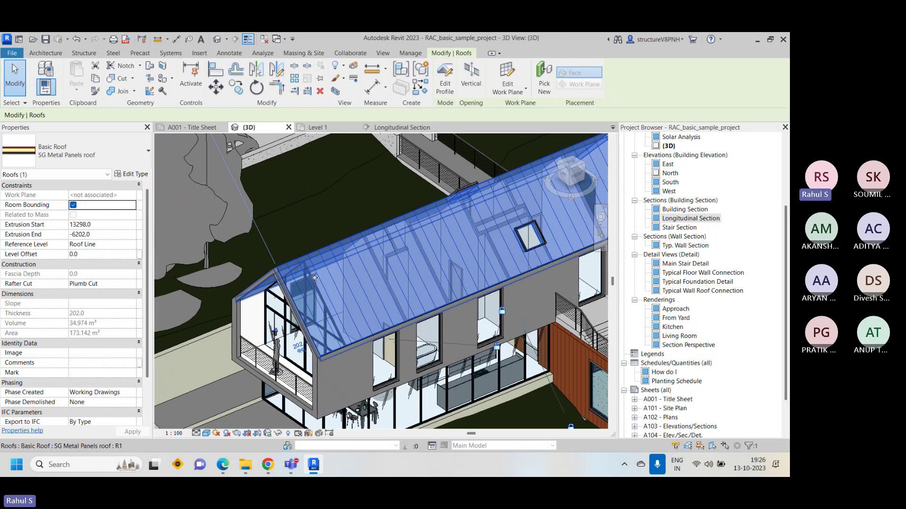
pyautogui.scroll(-3, 198, 221)
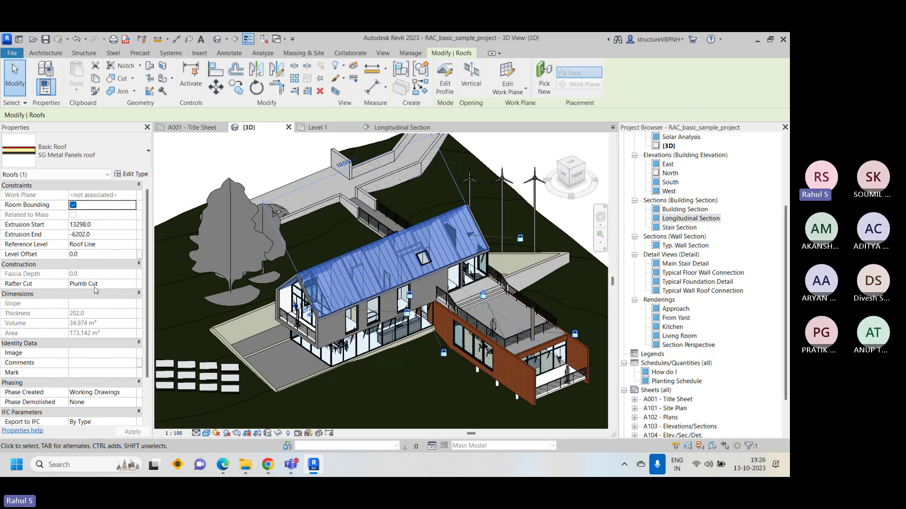
# Return to the longitudinal section and review the placed roof slope annotation and the level lines beside the building
pyautogui.click(390, 129)
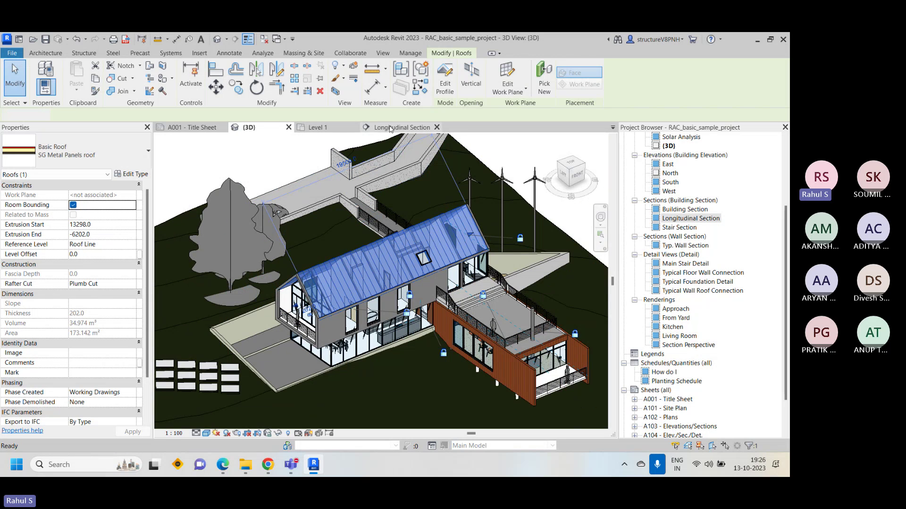
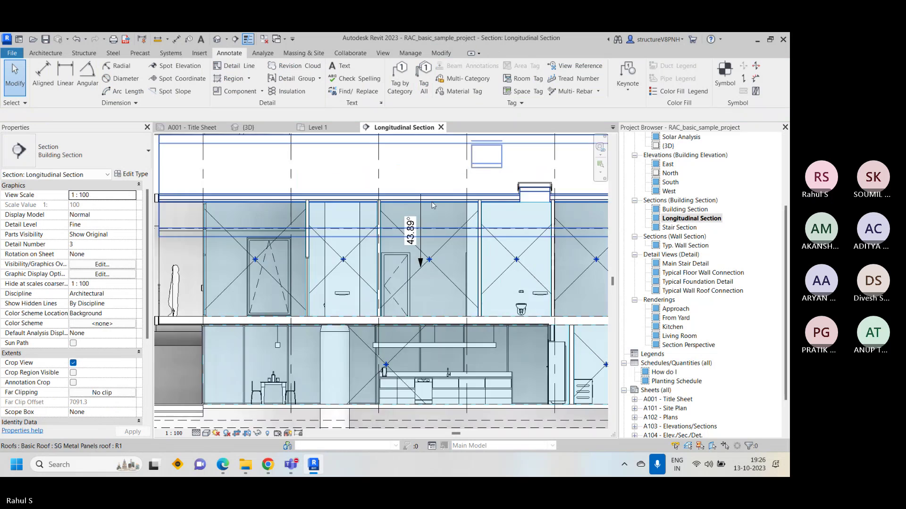
pyautogui.scroll(-3, 375, 230)
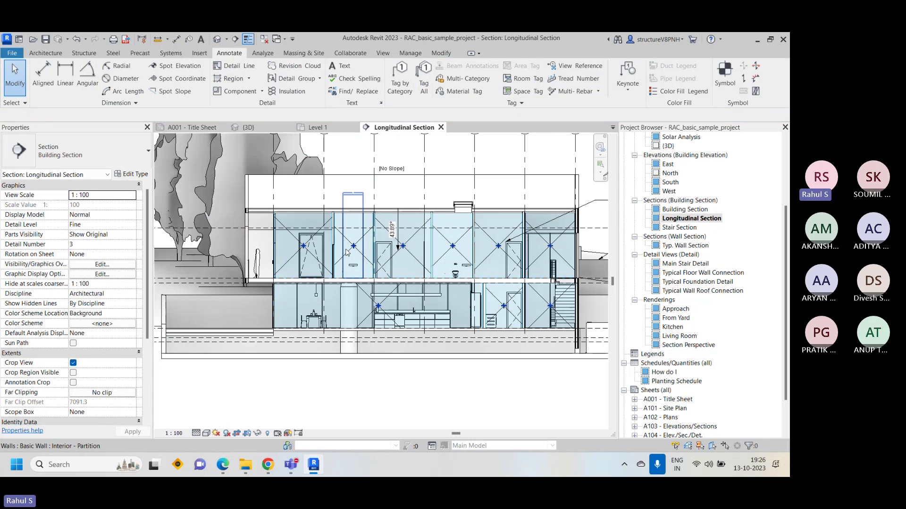
pyautogui.scroll(-4, 347, 252)
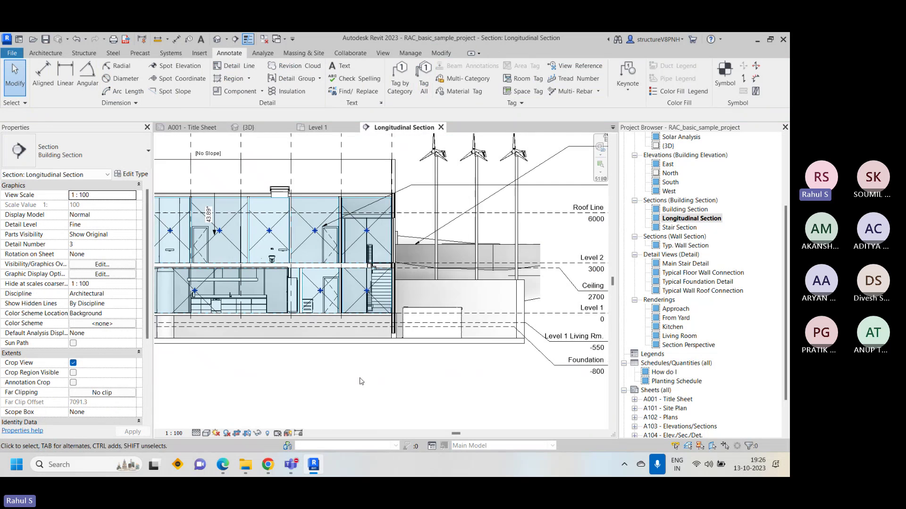
pyautogui.moveTo(372, 380); pyautogui.dragTo(443, 378, button='middle')
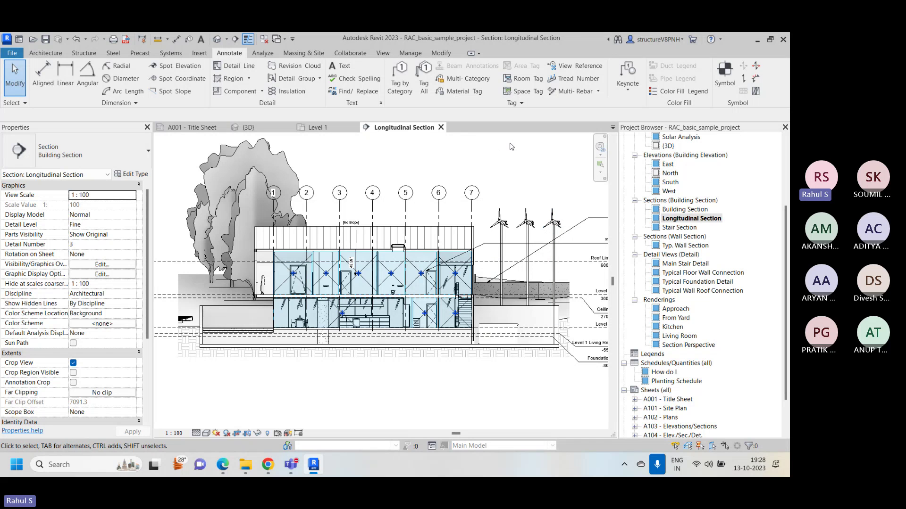
# Open the Level 1 floor plan and examine the kitchen, living room and deck areas
pyautogui.click(330, 128)
pyautogui.rightClick(515, 155)
pyautogui.click(528, 159)
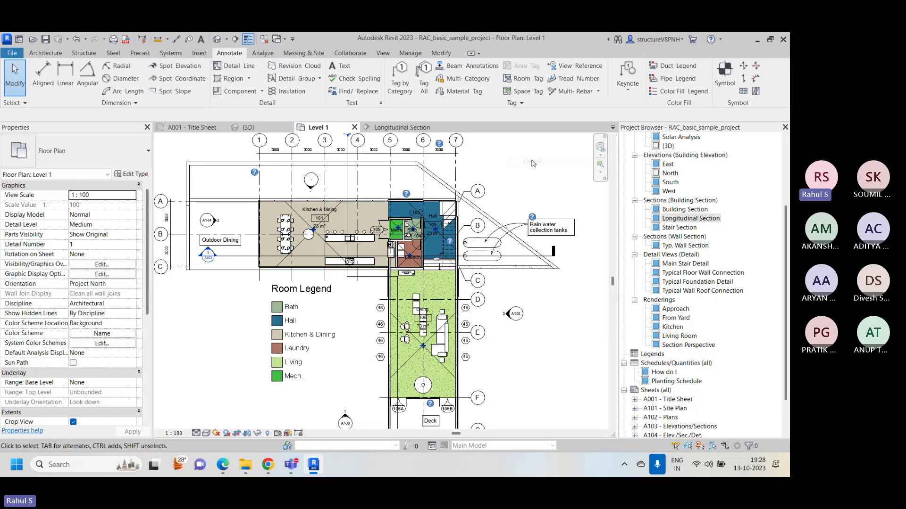
pyautogui.scroll(4, 252, 266)
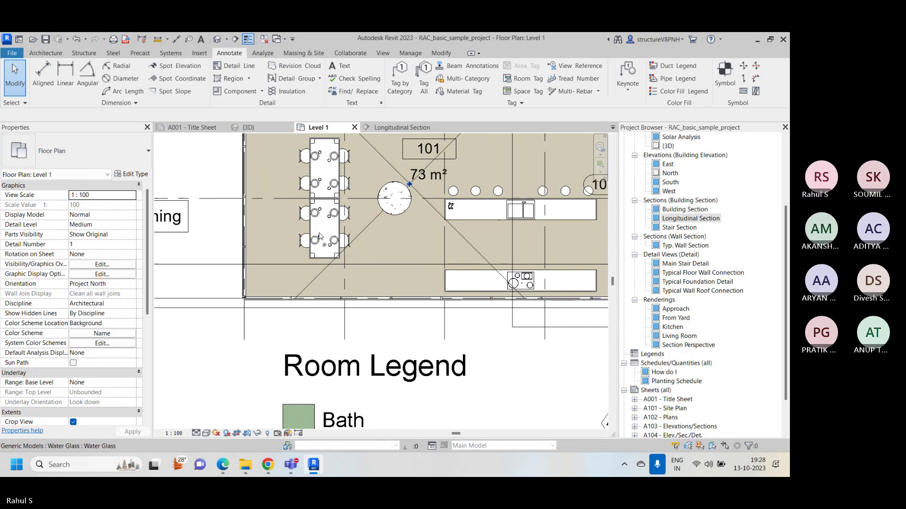
pyautogui.scroll(-2, 252, 265)
pyautogui.moveTo(437, 270); pyautogui.dragTo(357, 228, button='middle')
pyautogui.scroll(3, 346, 357)
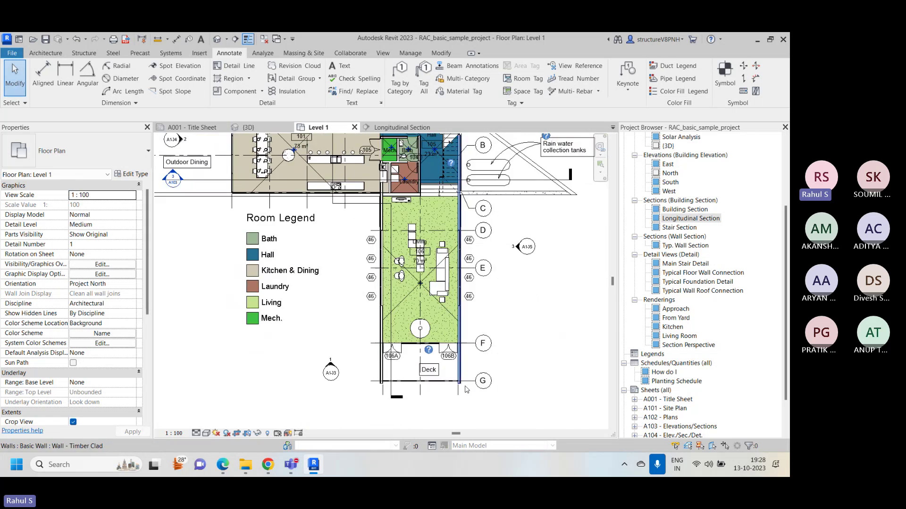
pyautogui.moveTo(346, 357); pyautogui.dragTo(399, 340, button='middle')
pyautogui.scroll(2, 357, 302)
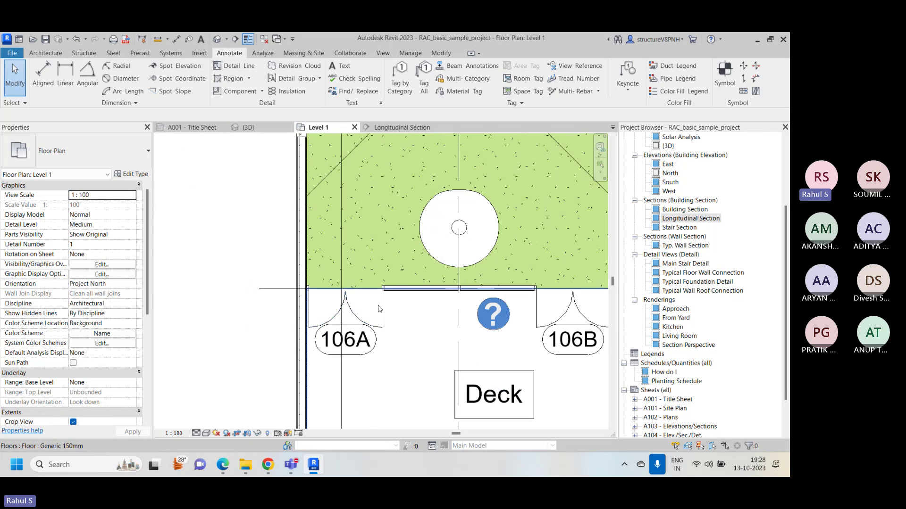
pyautogui.scroll(-2, 357, 302)
pyautogui.moveTo(472, 318); pyautogui.dragTo(457, 364, button='middle')
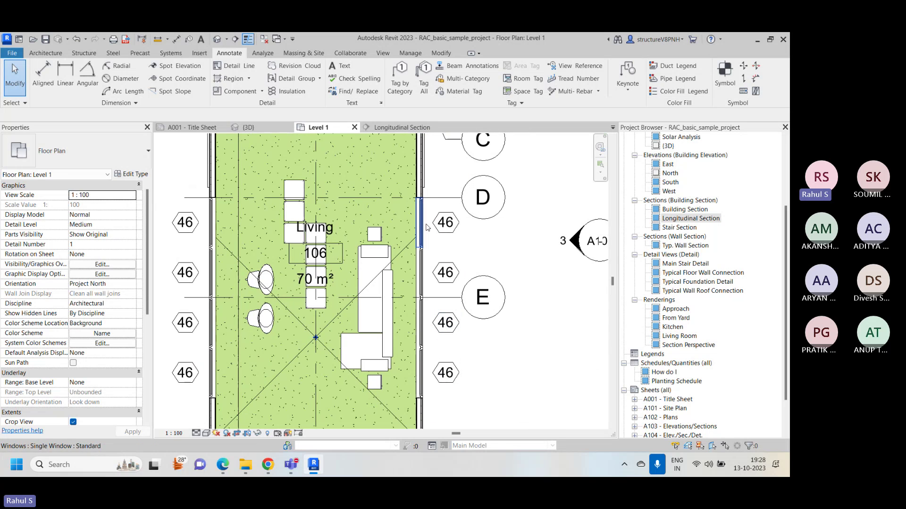
# Examine the windows and their hexagonal tags along the living room wall near grids D and E
pyautogui.click(426, 272)
pyautogui.click(479, 249)
pyautogui.scroll(-3, 479, 249)
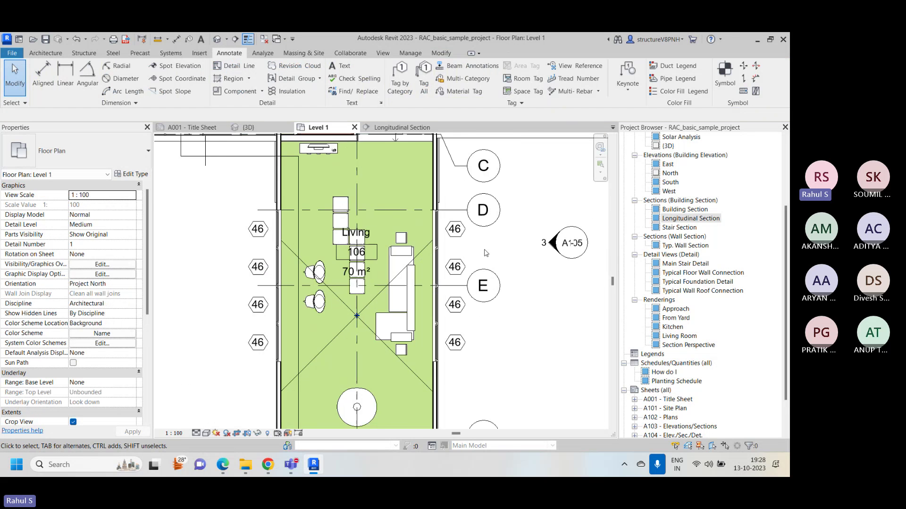
pyautogui.moveTo(499, 317); pyautogui.dragTo(498, 278, button='middle')
pyautogui.scroll(4, 458, 244)
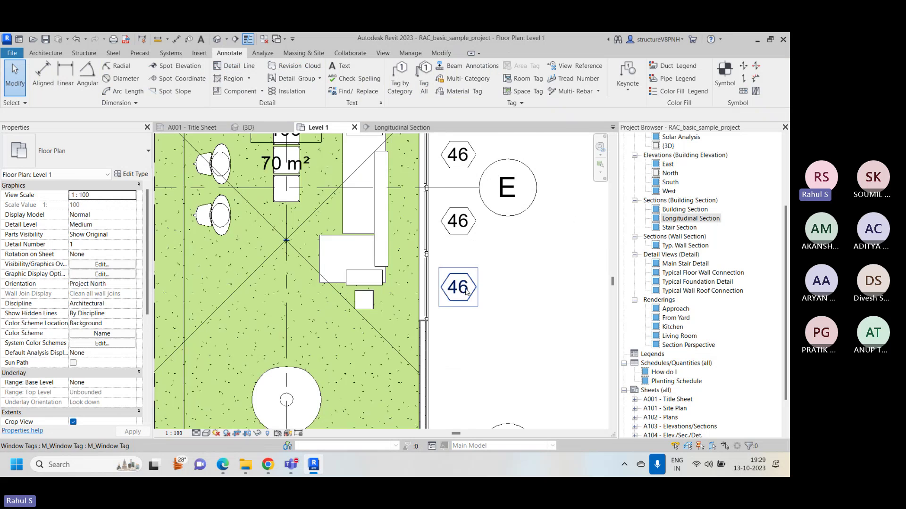
# Examine door tags 106A and 106B at the deck, selecting and deselecting tag 106A
pyautogui.scroll(-4, 439, 330)
pyautogui.scroll(2, 428, 401)
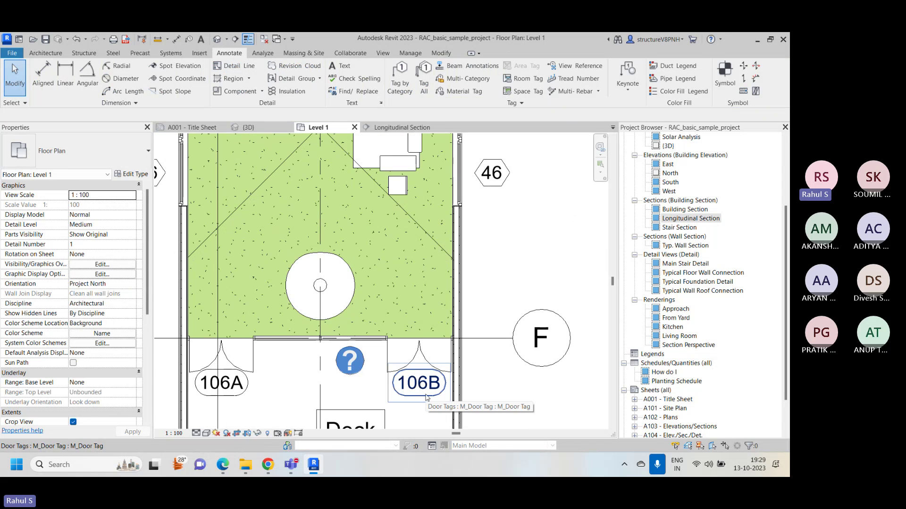
pyautogui.moveTo(239, 387); pyautogui.dragTo(361, 325, button='middle')
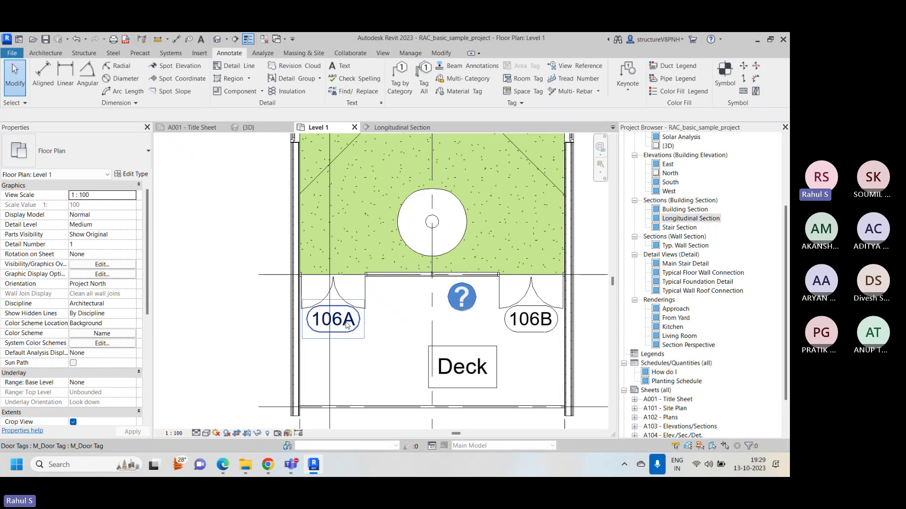
pyautogui.click(347, 325)
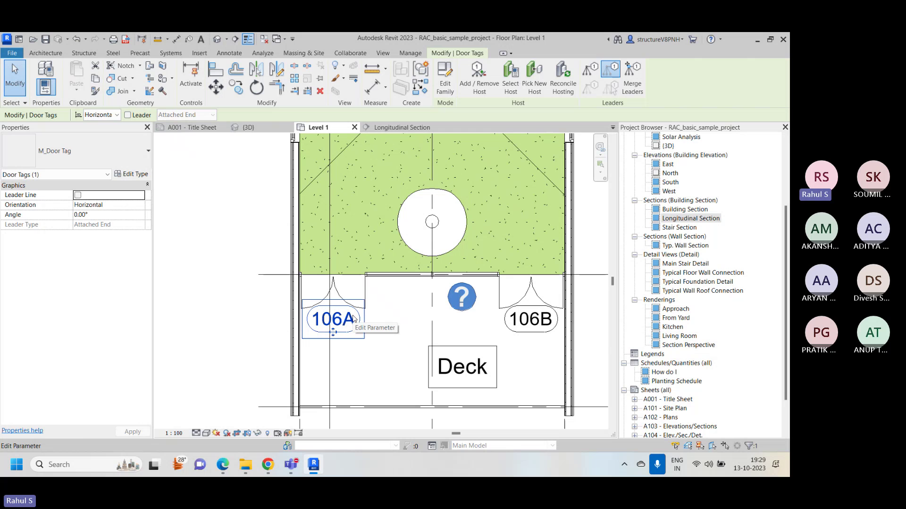
pyautogui.press('Escape')
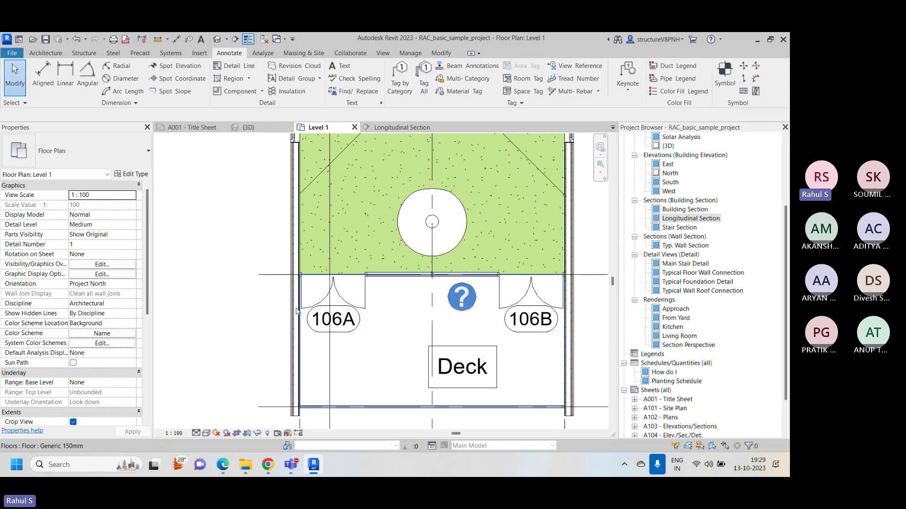
# Examine the double glass doors and the help symbol between the living room and the deck, cycling through overlapping elements
pyautogui.scroll(-3, 298, 309)
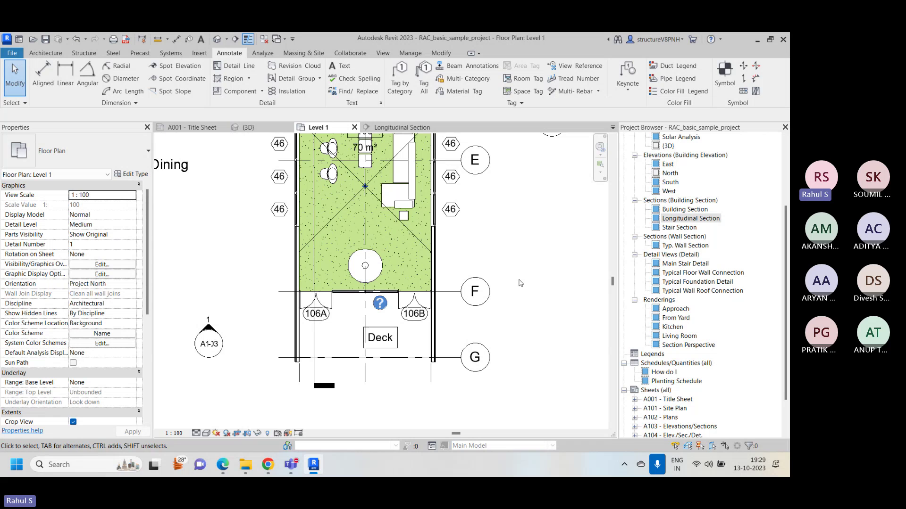
pyautogui.scroll(3, 300, 298)
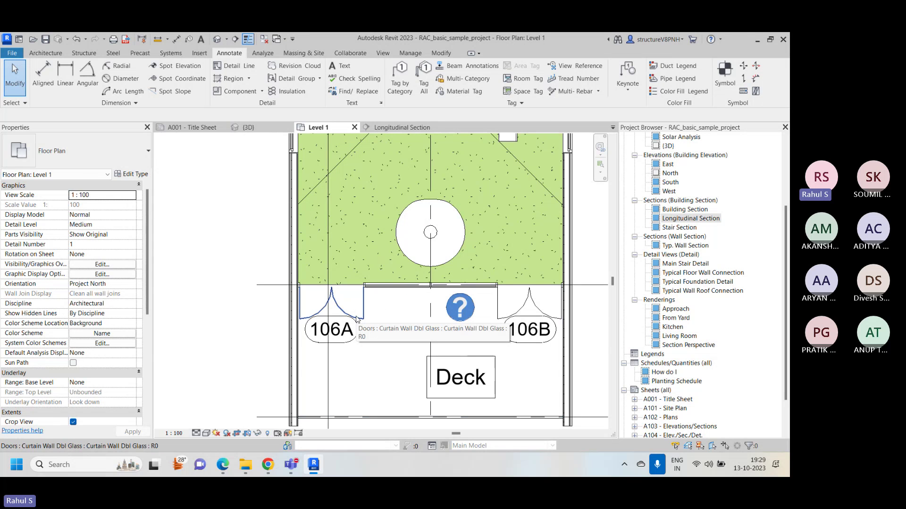
pyautogui.scroll(-2, 356, 319)
pyautogui.scroll(-2, 363, 314)
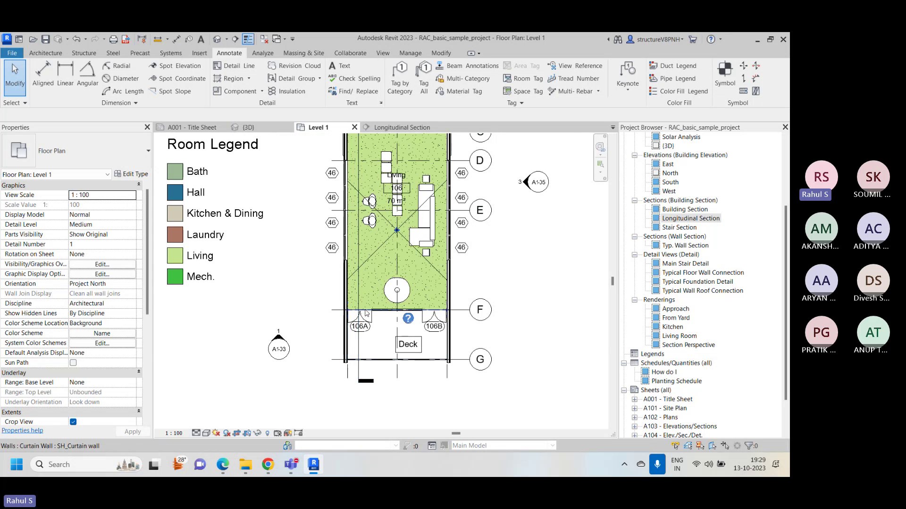
pyautogui.scroll(2, 368, 308)
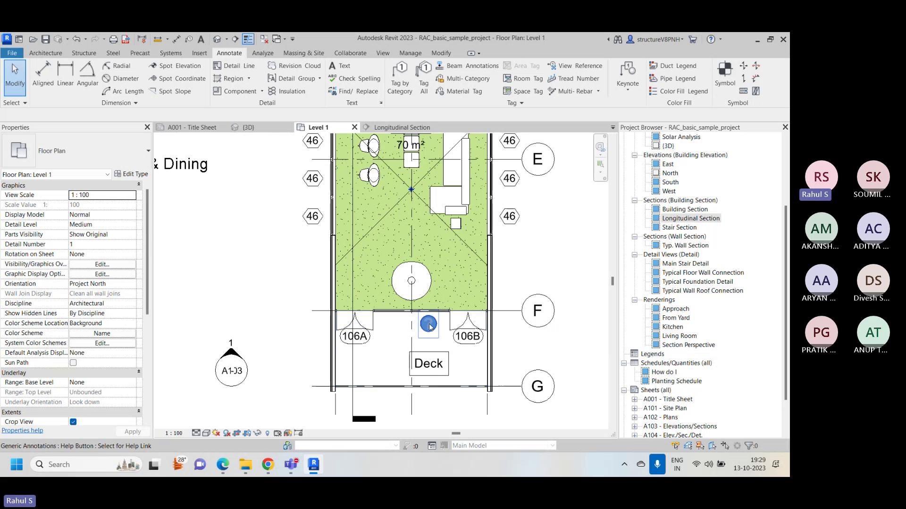
pyautogui.press('Tab')
pyautogui.press('Tab')
pyautogui.press('Tab')
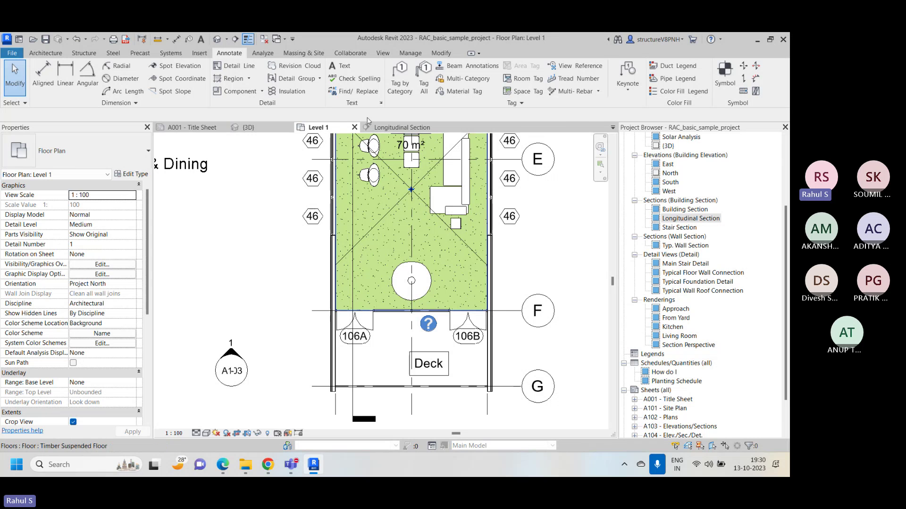
# Review the categories and tag families offered by Tag All Not Tagged, closing it without tagging anything
pyautogui.click(400, 85)
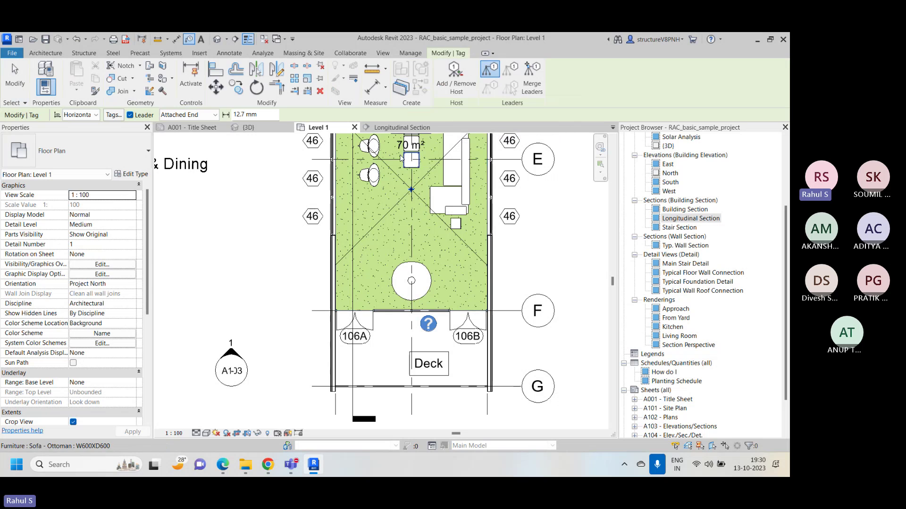
pyautogui.press('Escape')
pyautogui.click(424, 89)
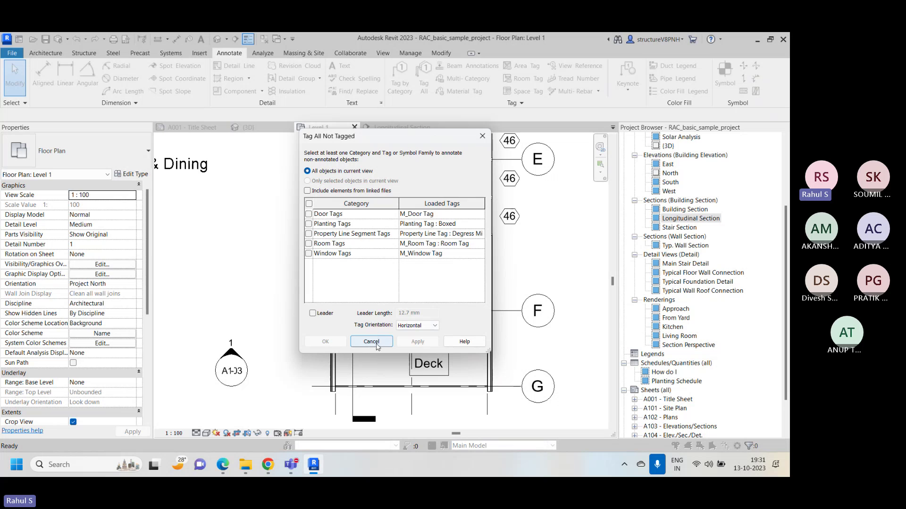
pyautogui.click(482, 136)
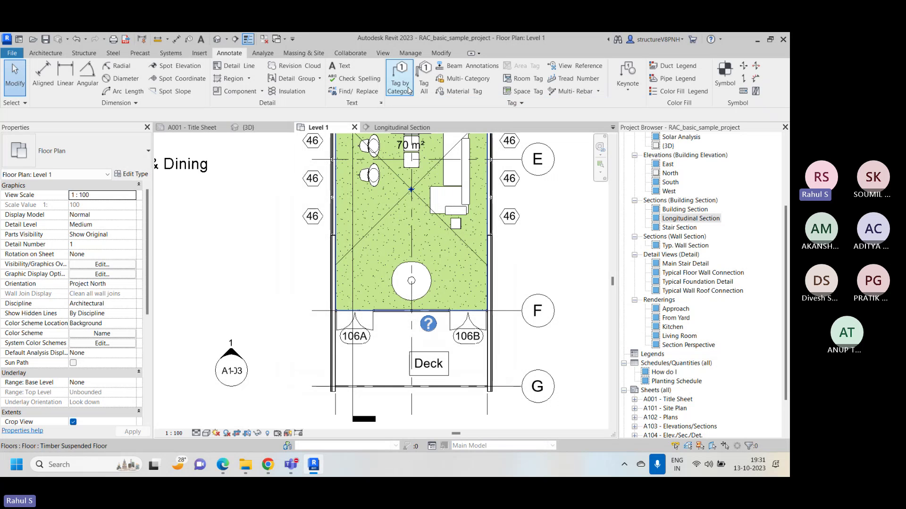
# Start tagging the round hanging fireplace near grid F by category and browse to the US Annotations folder to load a tag family
pyautogui.click(399, 76)
pyautogui.click(409, 280)
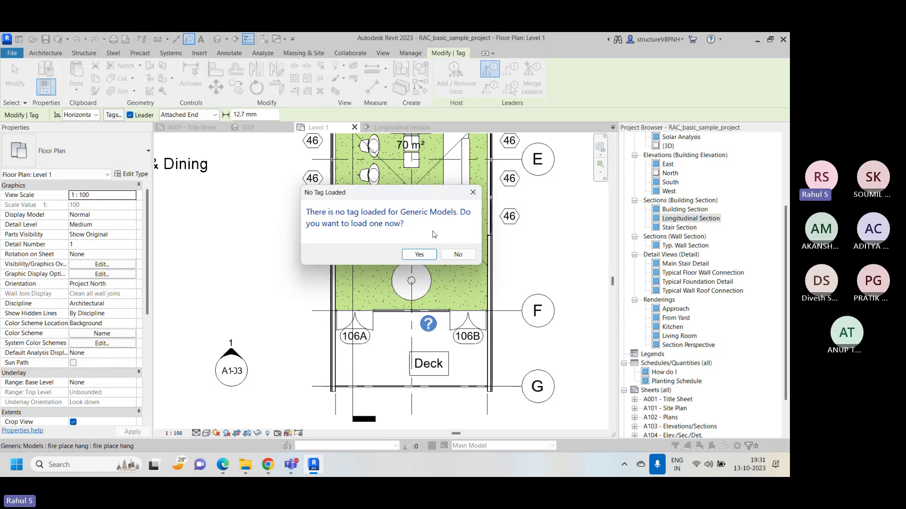
pyautogui.click(419, 255)
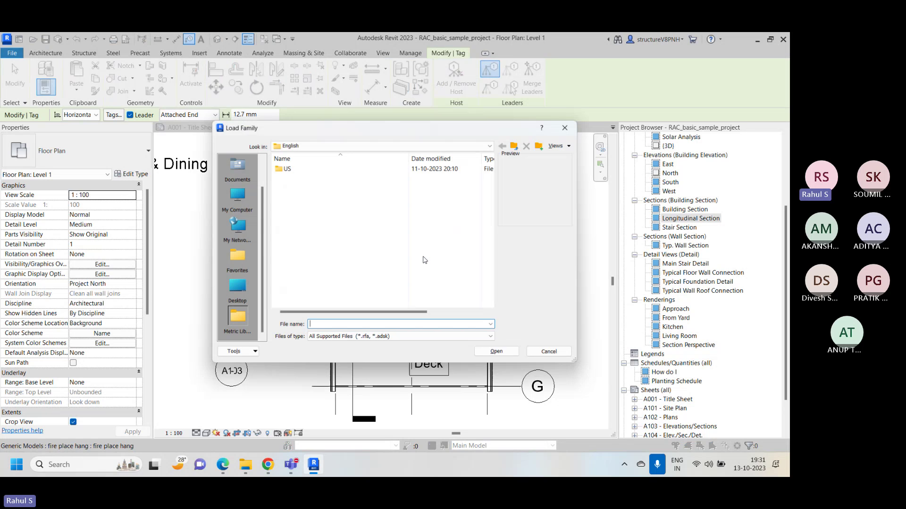
pyautogui.doubleClick(286, 168)
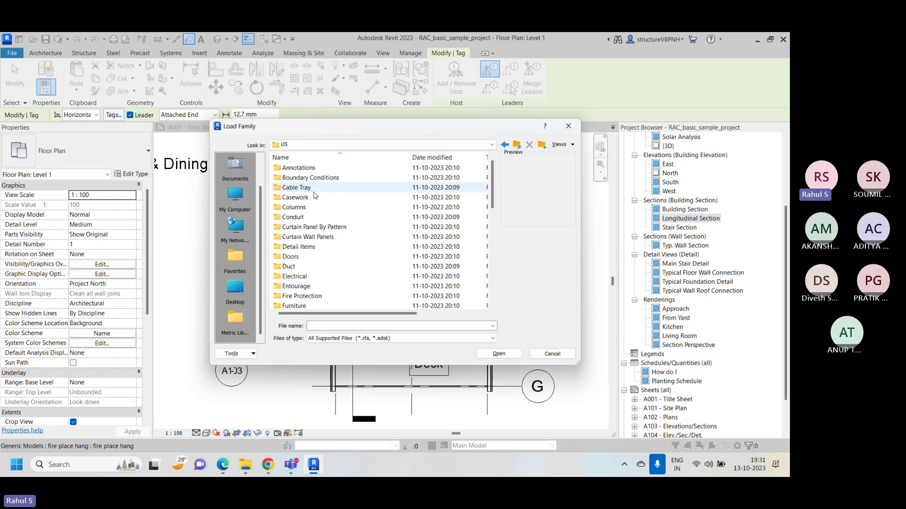
pyautogui.scroll(-8, 328, 191)
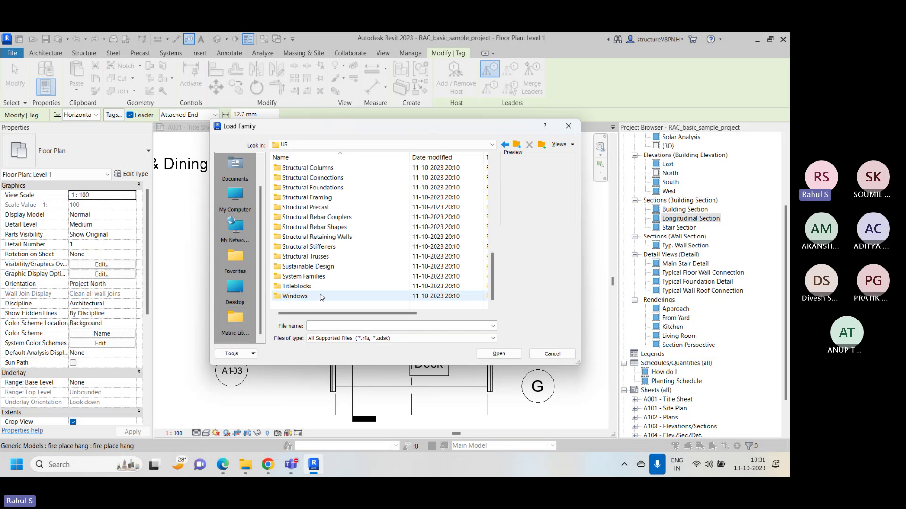
pyautogui.scroll(8, 321, 189)
pyautogui.doubleClick(299, 167)
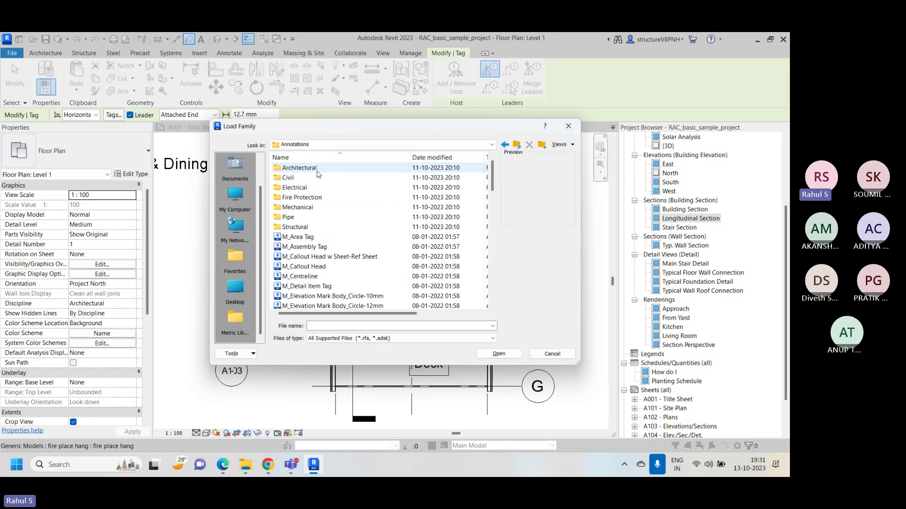
# Try to load M_Furniture Tag from the Architectural annotations folder for the fireplace, and choose to retry with another family
pyautogui.scroll(-3, 326, 235)
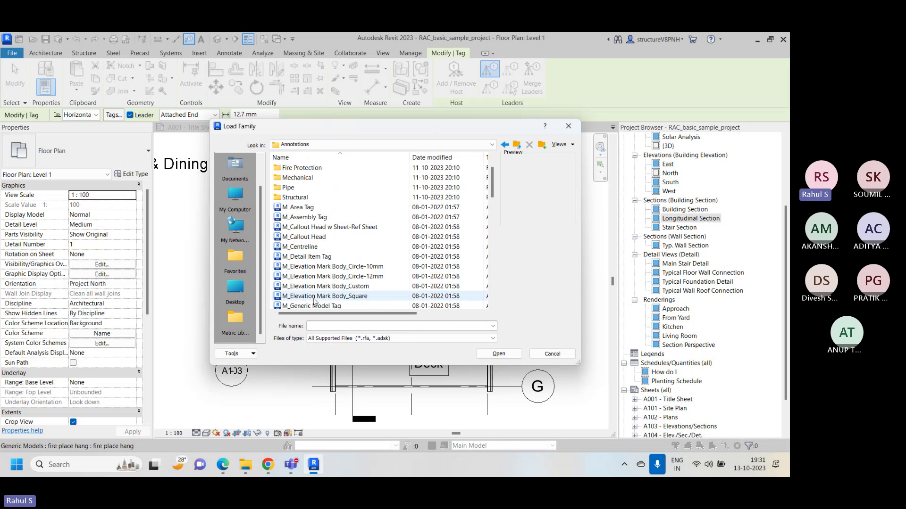
pyautogui.scroll(3, 340, 240)
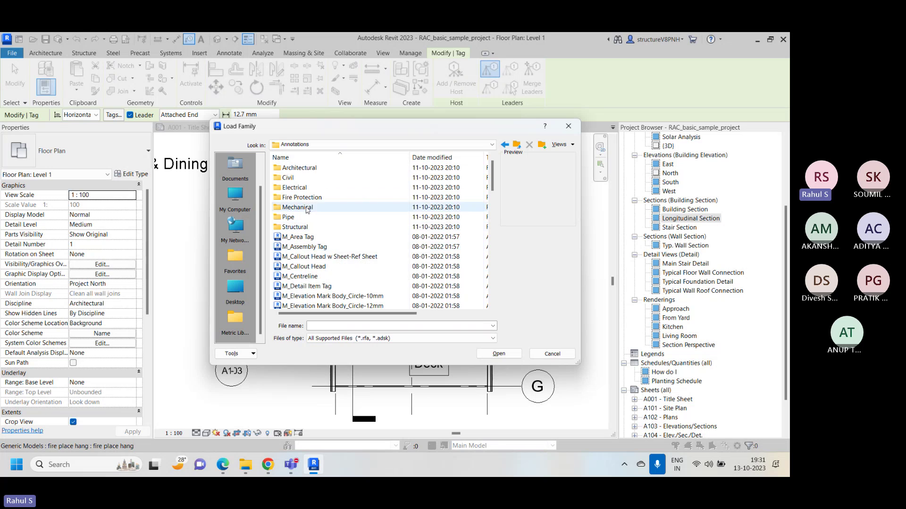
pyautogui.click(306, 171)
pyautogui.doubleClick(306, 170)
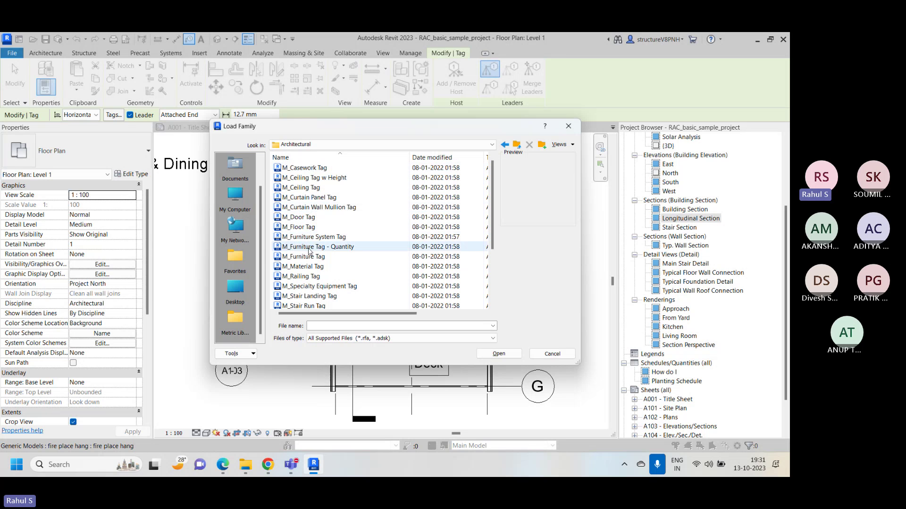
pyautogui.scroll(-1, 311, 252)
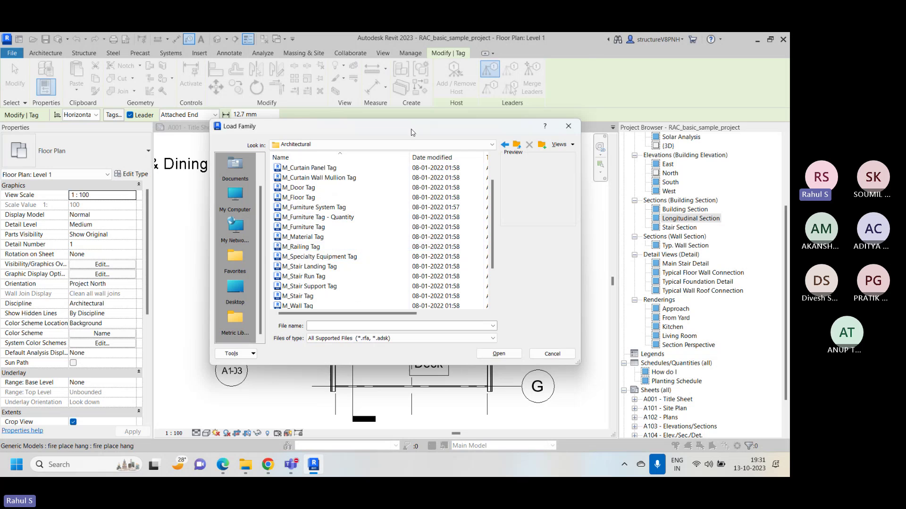
pyautogui.moveTo(412, 132)
pyautogui.mouseDown()
pyautogui.moveTo(161, 270)
pyautogui.moveTo(136, 301)
pyautogui.moveTo(391, 154)
pyautogui.moveTo(402, 122)
pyautogui.mouseUp()
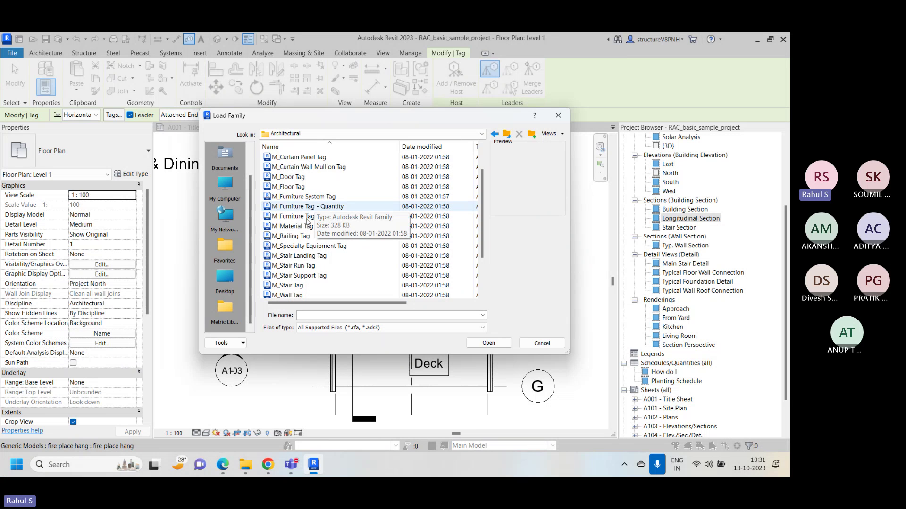
pyautogui.click(292, 218)
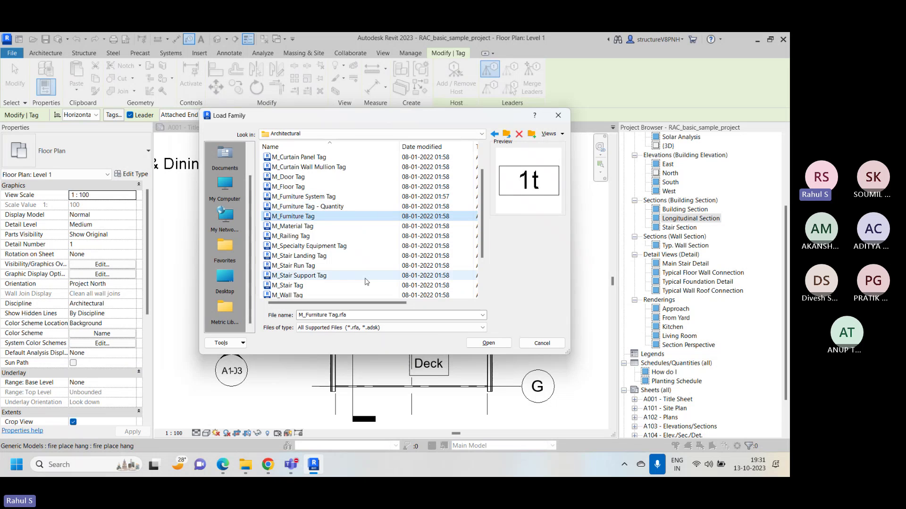
pyautogui.click(492, 345)
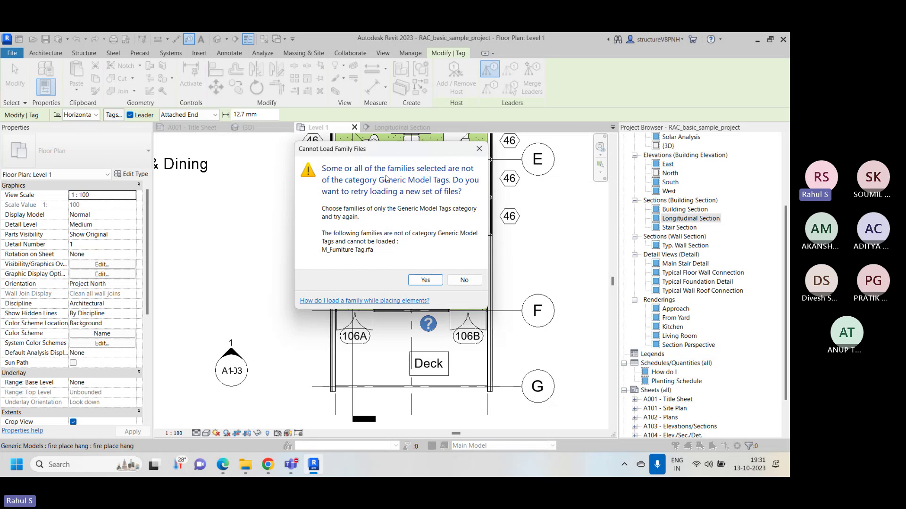
pyautogui.click(426, 281)
# Load the M_Generic Model Tag family from the Annotations folder
pyautogui.scroll(-3, 321, 226)
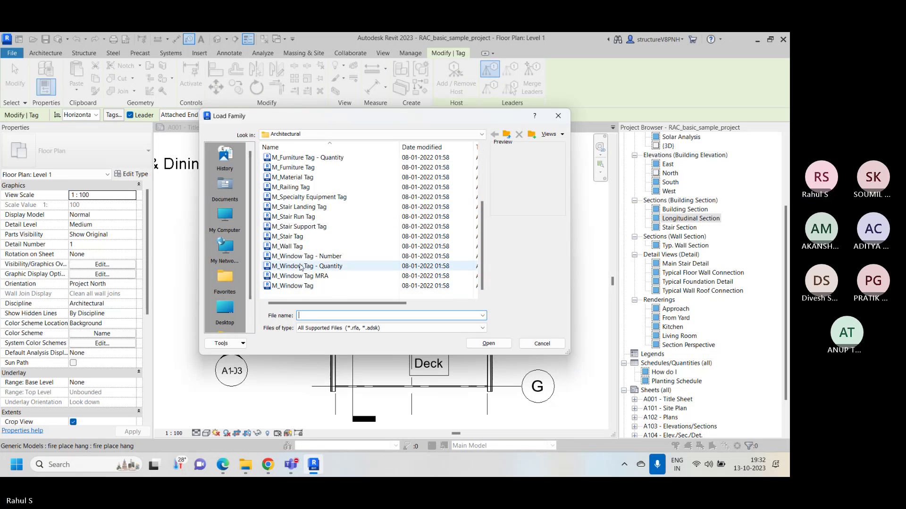
pyautogui.scroll(1, 298, 211)
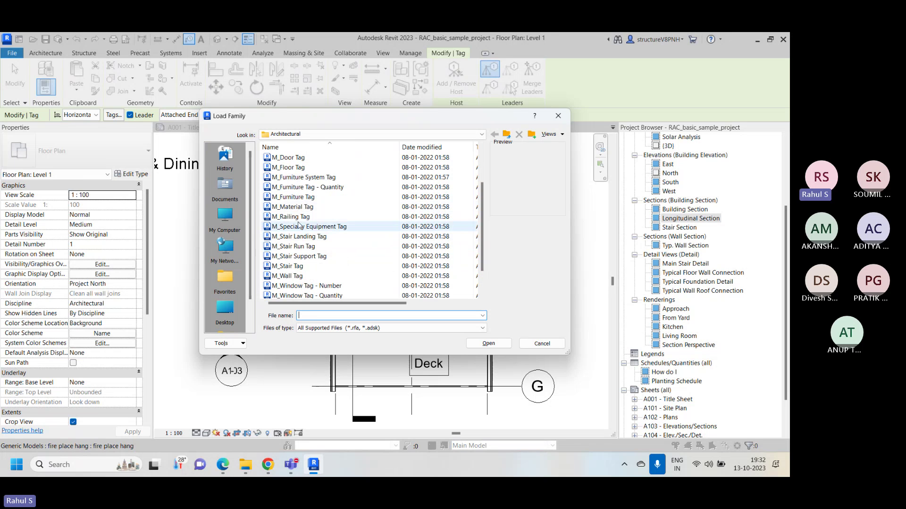
pyautogui.scroll(2, 301, 211)
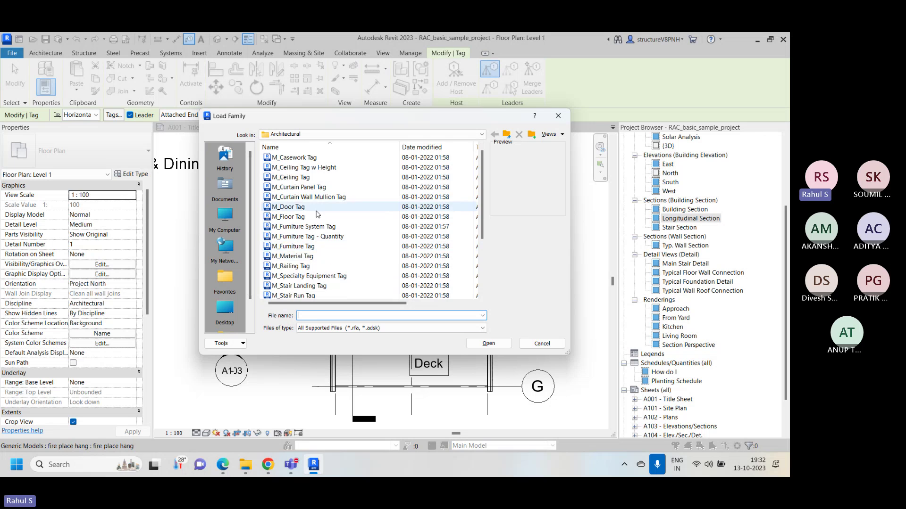
pyautogui.scroll(-2, 326, 172)
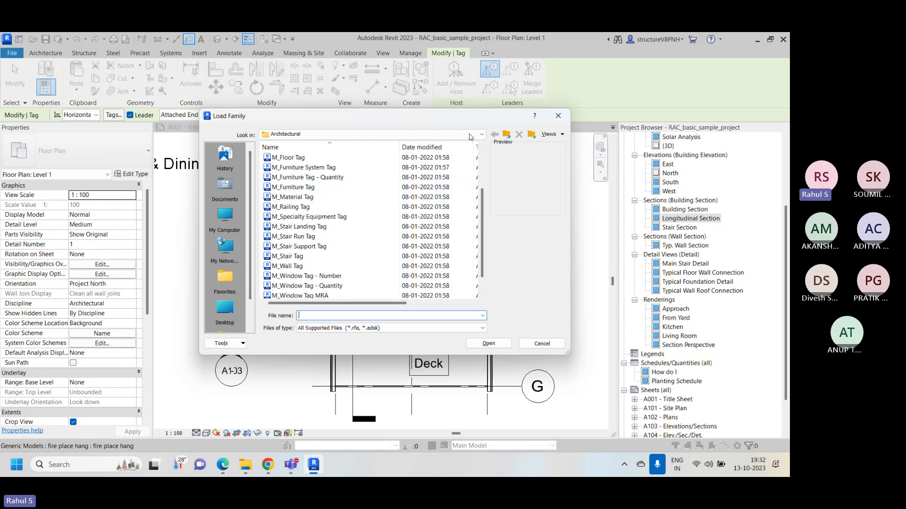
pyautogui.click(506, 134)
pyautogui.scroll(-1, 306, 243)
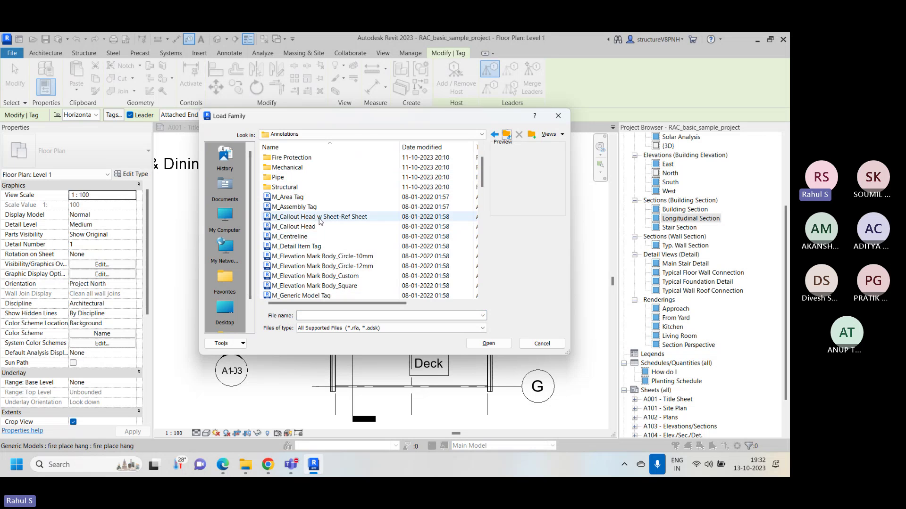
pyautogui.scroll(-1, 309, 250)
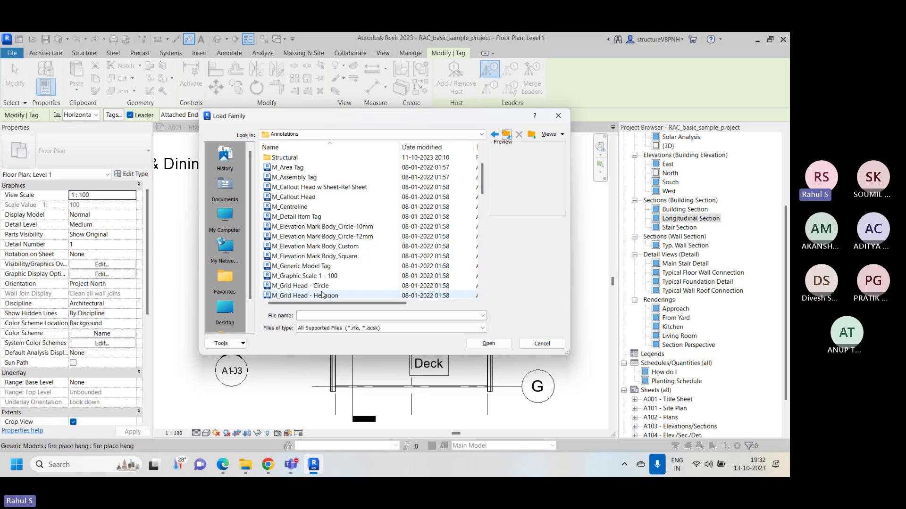
pyautogui.click(298, 267)
pyautogui.click(488, 343)
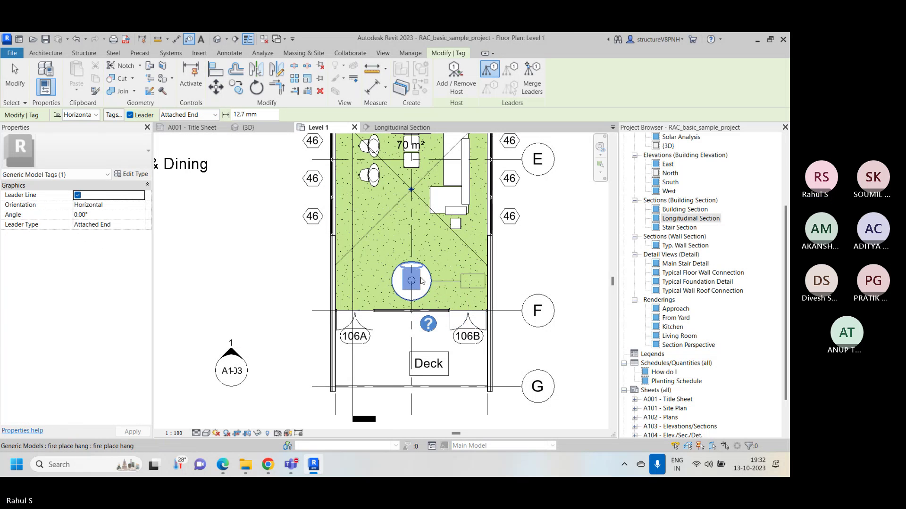
# Place a horizontal generic model tag with an attached leader on the round fireplace, and end tagging
pyautogui.click(422, 281)
pyautogui.scroll(3, 481, 283)
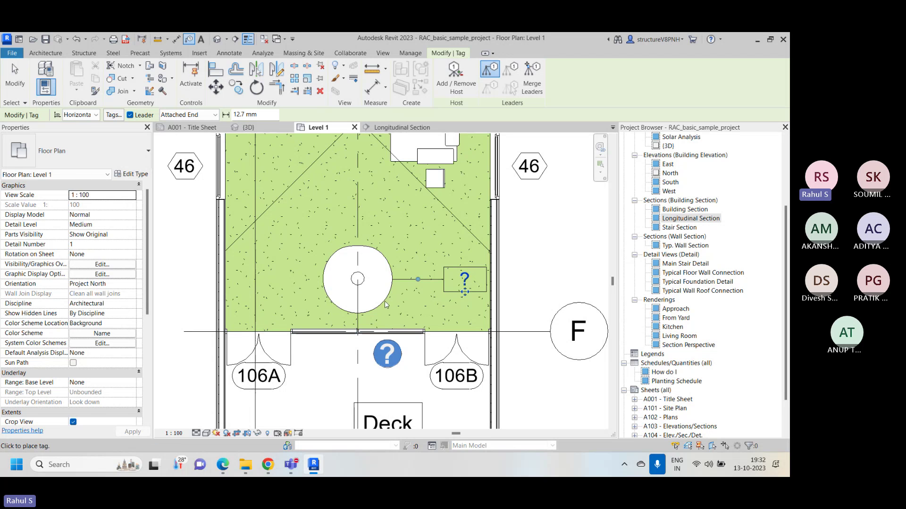
pyautogui.scroll(-1, 372, 253)
pyautogui.scroll(-1, 372, 253)
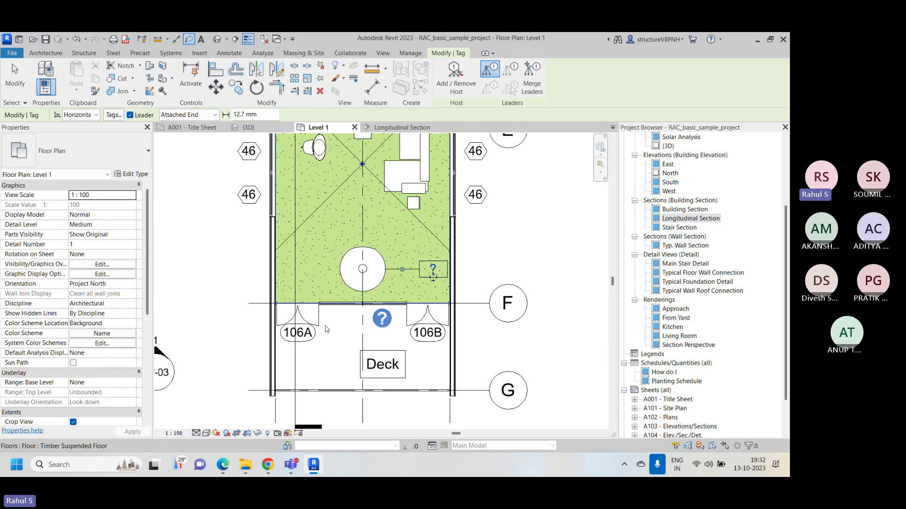
pyautogui.scroll(2, 377, 269)
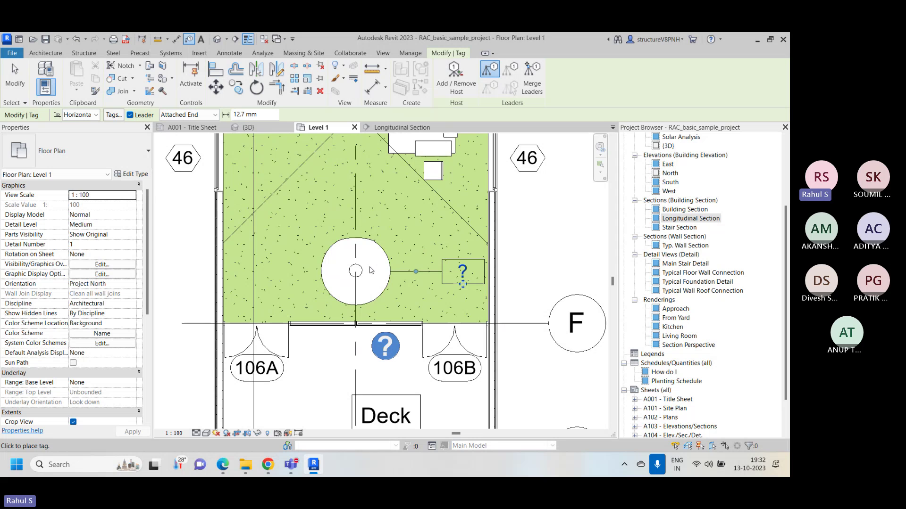
pyautogui.scroll(-1, 389, 273)
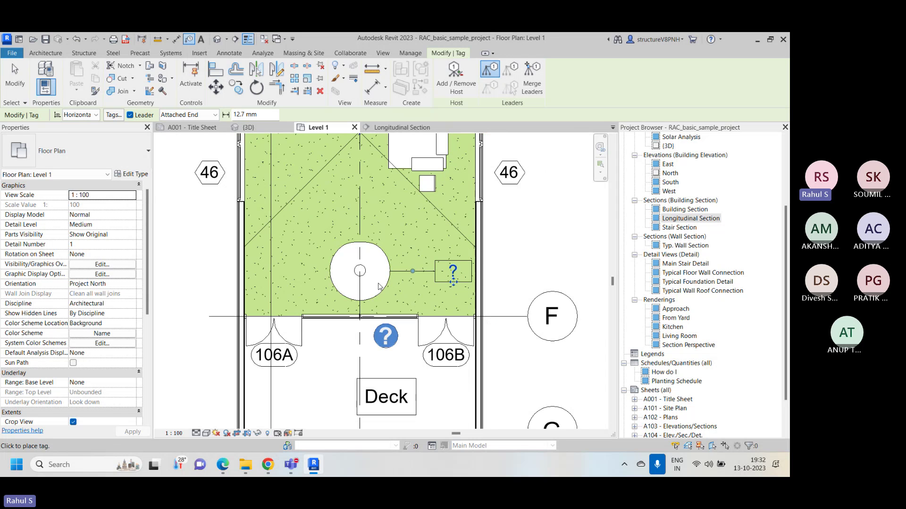
pyautogui.rightClick(520, 227)
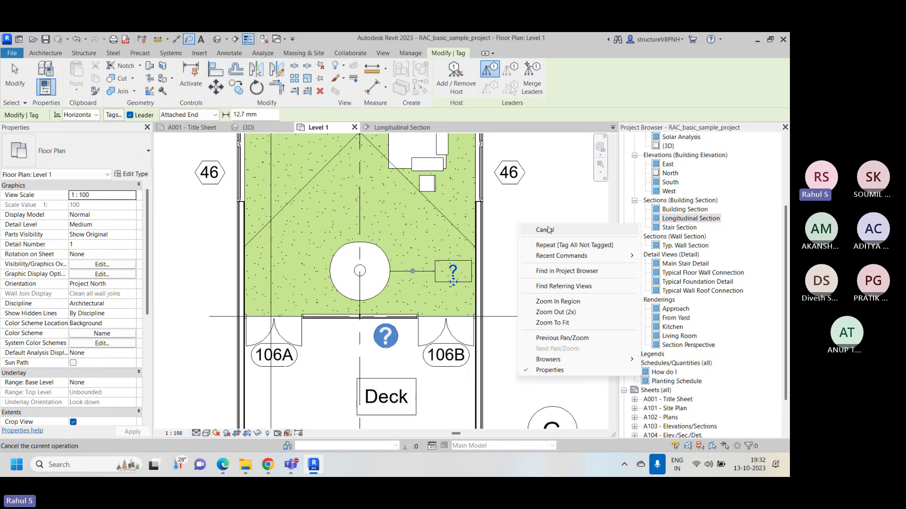
pyautogui.click(546, 229)
pyautogui.scroll(-2, 383, 262)
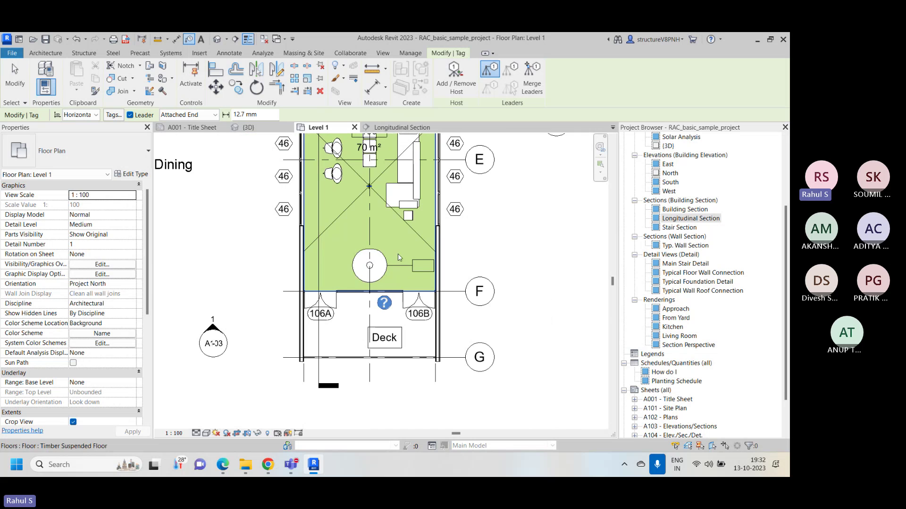
pyautogui.rightClick(489, 225)
pyautogui.click(517, 233)
# Select the round fireplace and review the generic model types available for it, keeping its current type
pyautogui.click(365, 267)
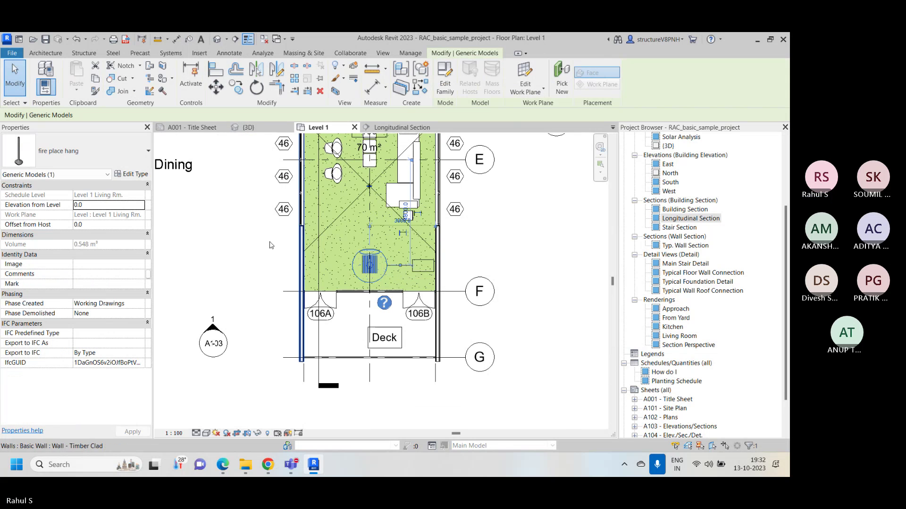
pyautogui.click(109, 157)
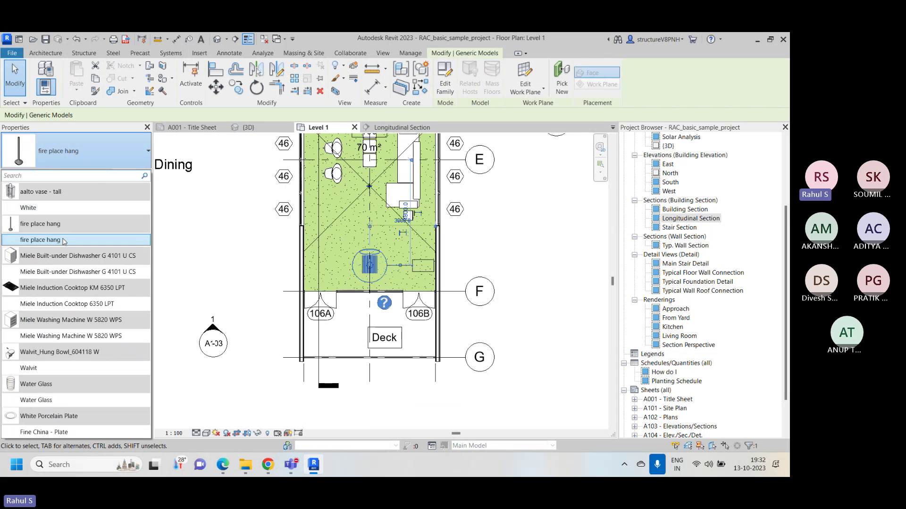
pyautogui.click(474, 238)
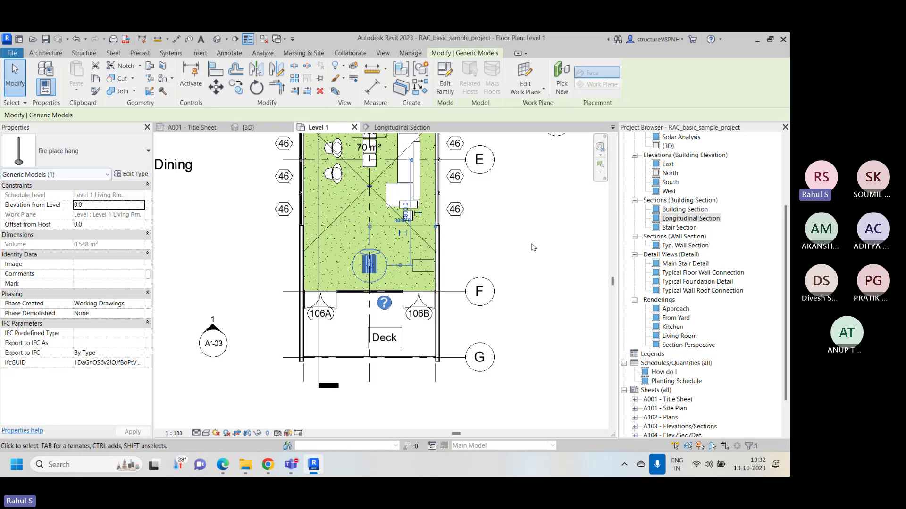
# Examine the hanging fireplace in the 3D view, through the roof and the curtain wall facing the deck
pyautogui.click(245, 128)
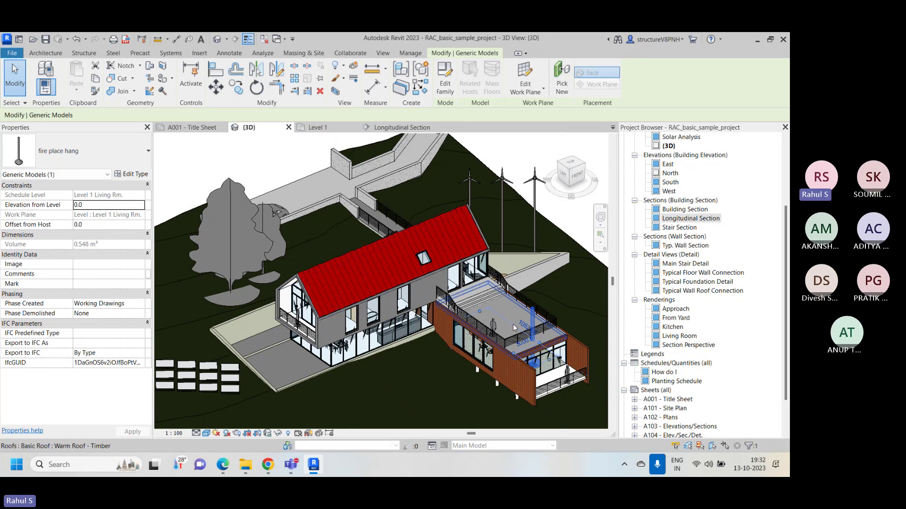
pyautogui.scroll(5, 513, 324)
pyautogui.moveTo(513, 324); pyautogui.dragTo(425, 239, button='middle')
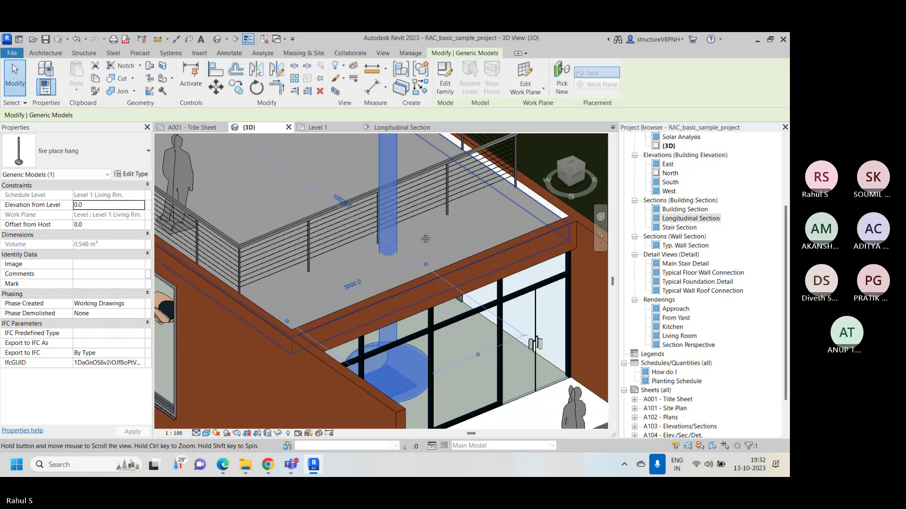
pyautogui.scroll(-6, 425, 239)
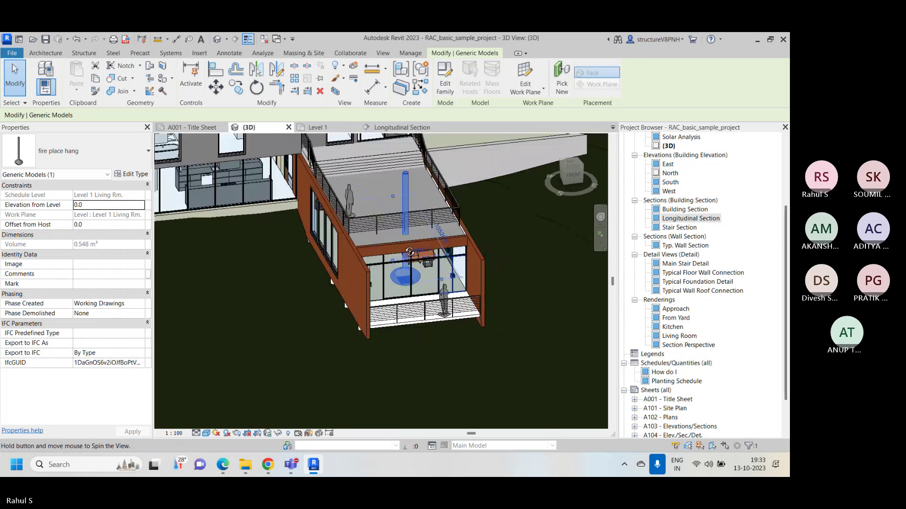
pyautogui.moveTo(426, 239)
pyautogui.keyDown('shift'); pyautogui.mouseDown(button='middle')
pyautogui.moveTo(415, 231)
pyautogui.moveTo(420, 222)
pyautogui.moveTo(406, 273)
pyautogui.moveTo(429, 313)
pyautogui.moveTo(454, 328)
pyautogui.moveTo(408, 277)
pyautogui.mouseUp(button='middle'); pyautogui.keyUp('shift')
pyautogui.scroll(3, 411, 272)
pyautogui.press('Escape')
pyautogui.scroll(2, 406, 304)
pyautogui.scroll(2, 405, 297)
pyautogui.scroll(-3, 405, 297)
pyautogui.scroll(3, 454, 328)
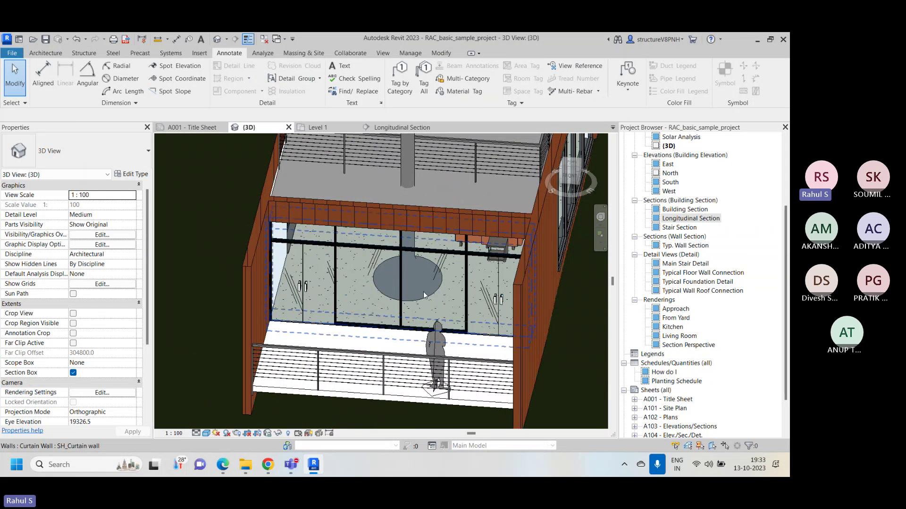
# Select the hanging fireplace in the 3D view and inspect its flue and bowl from another angle
pyautogui.click(423, 291)
pyautogui.scroll(-3, 423, 292)
pyautogui.click(413, 200)
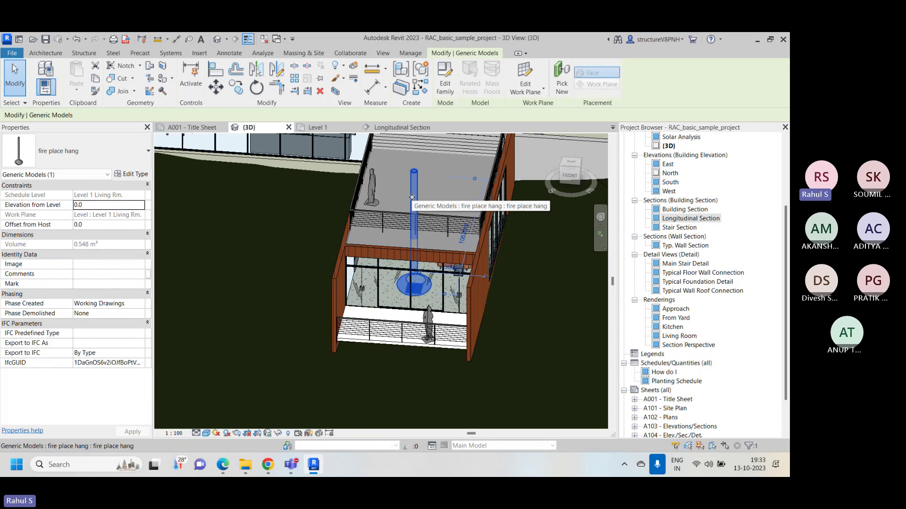
pyautogui.keyDown('shift'); pyautogui.moveTo(415, 283); pyautogui.dragTo(439, 324, button='middle'); pyautogui.keyUp('shift')
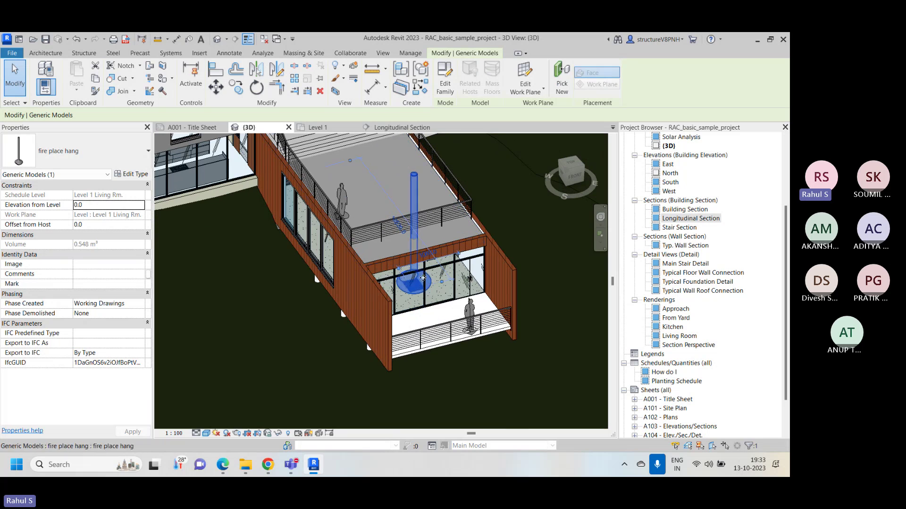
# Return to the Level 1 plan and review the type properties of the fireplace's boxed generic model tag
pyautogui.click(319, 128)
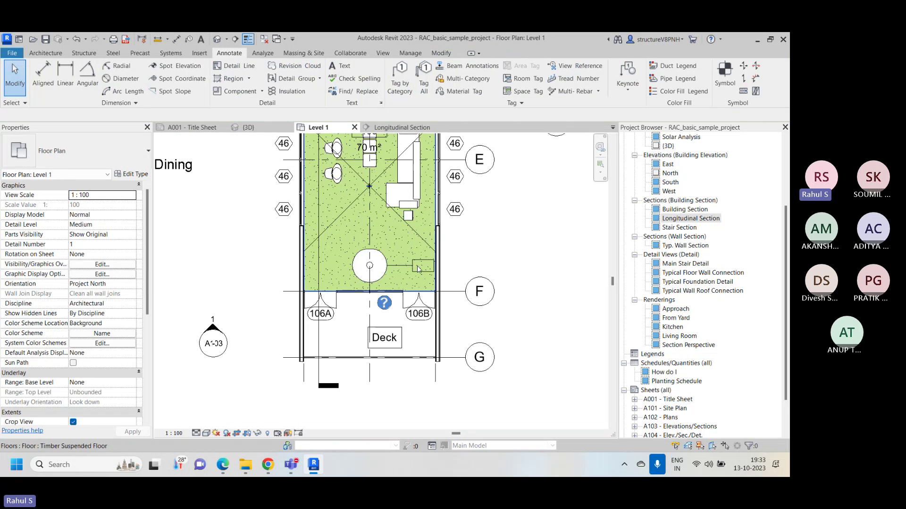
pyautogui.click(418, 268)
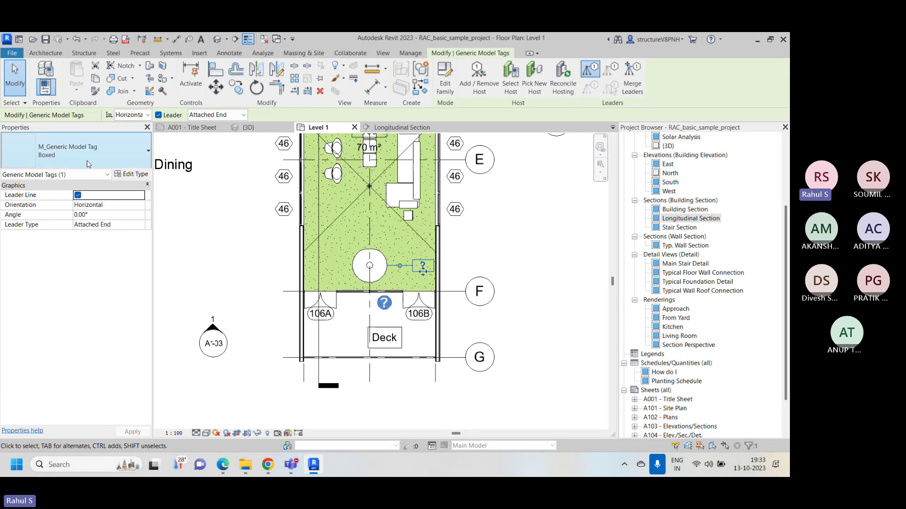
pyautogui.click(137, 175)
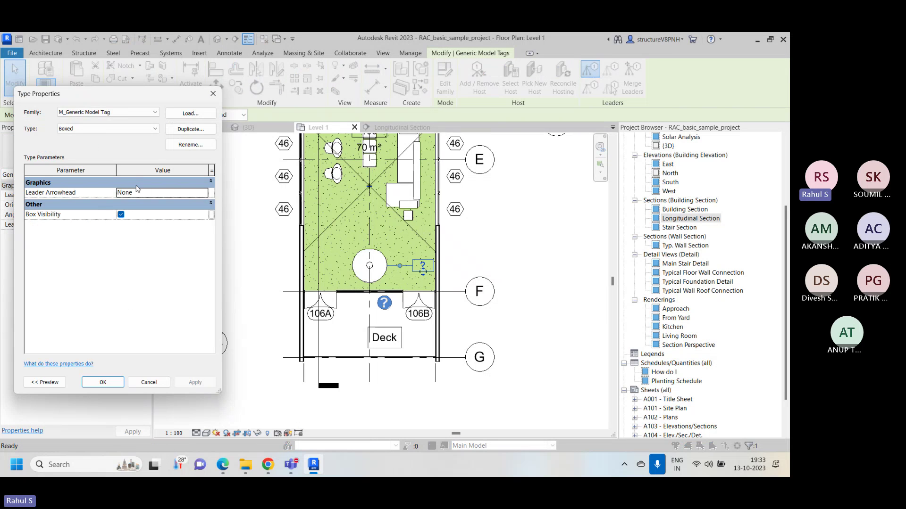
pyautogui.click(213, 93)
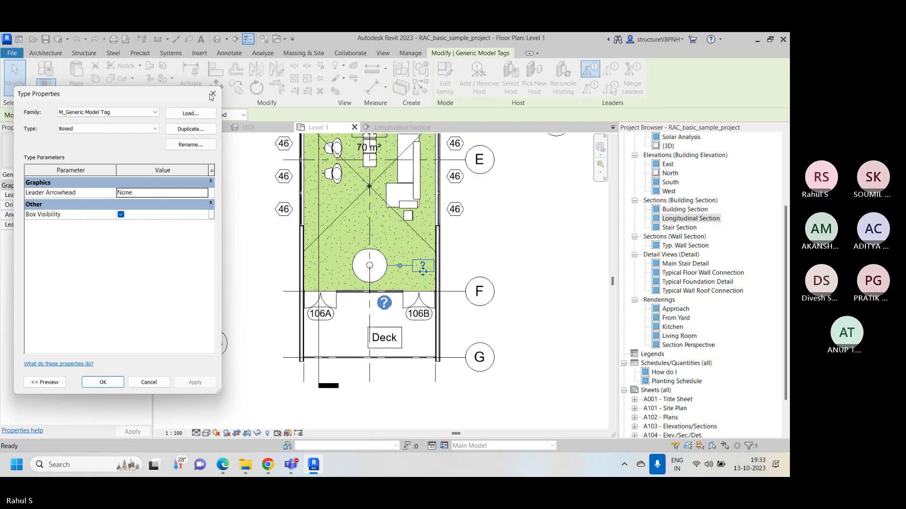
# Set the fireplace tag's text to FIRE ELEMENT, accept the type parameter change, and deselect the tag
pyautogui.scroll(2, 515, 261)
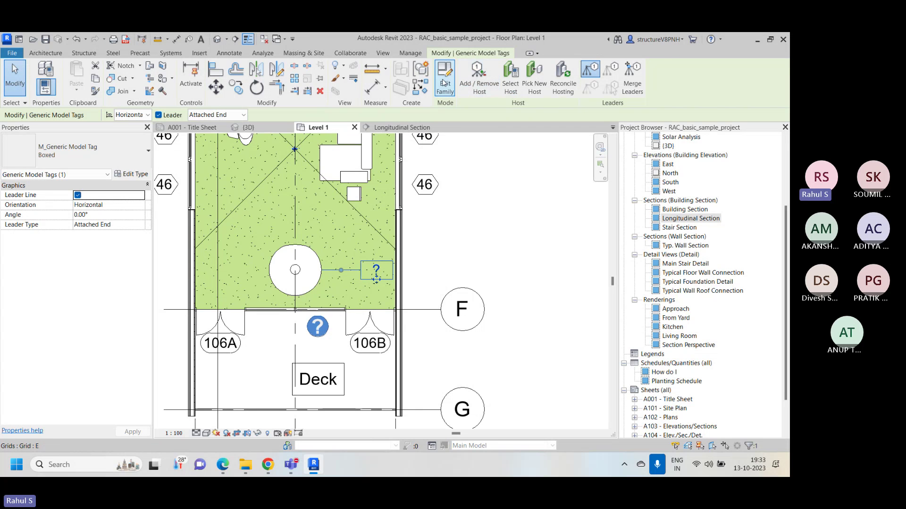
pyautogui.click(377, 270)
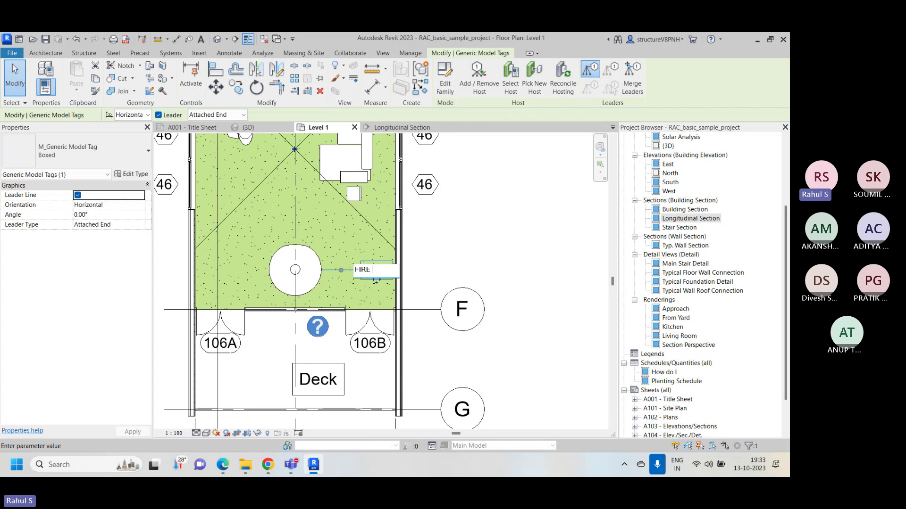
pyautogui.write('FIRE ELEME')
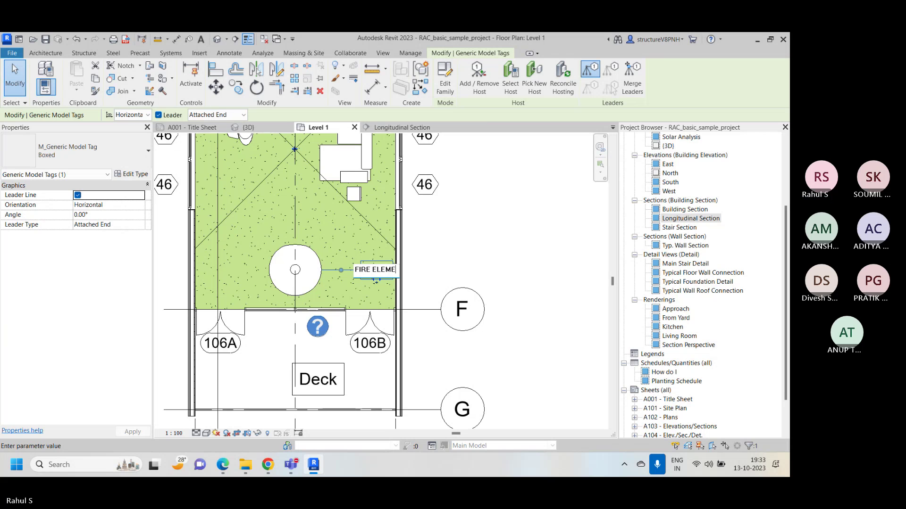
pyautogui.write('NT')
pyautogui.press('Return')
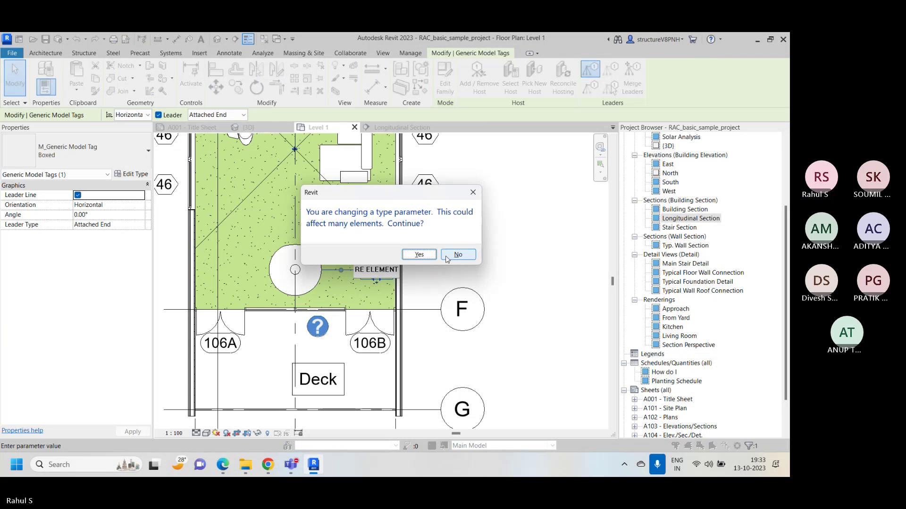
pyautogui.click(423, 252)
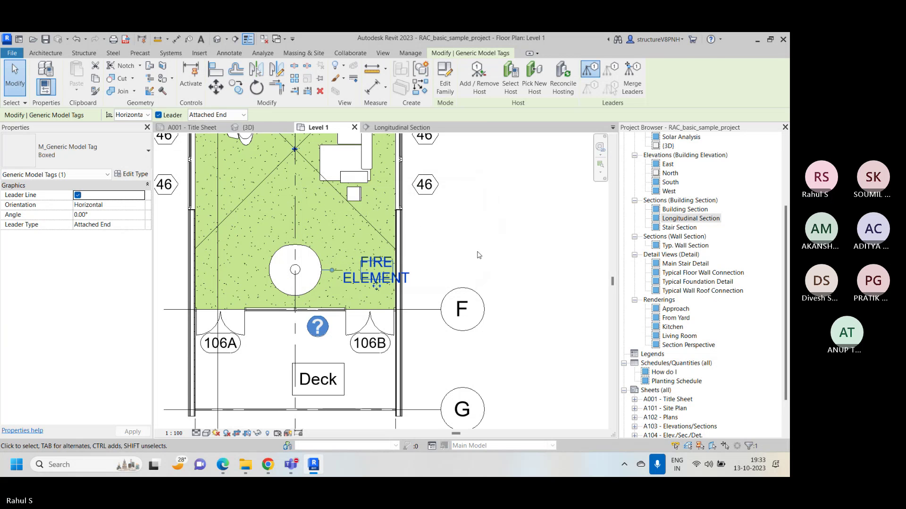
pyautogui.click(466, 243)
pyautogui.click(381, 262)
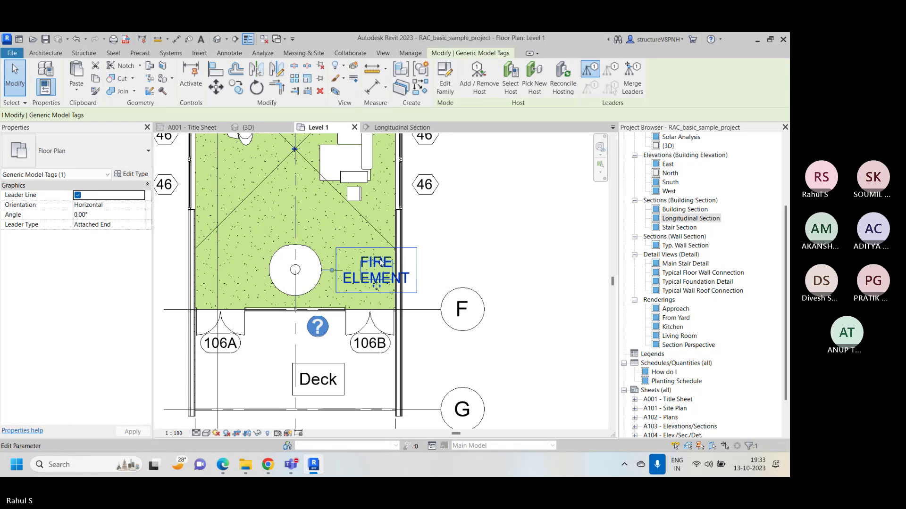
pyautogui.click(475, 235)
# Examine the fireplace tag in the plan and select door tag 106A by the deck to compare it
pyautogui.scroll(-1, 479, 237)
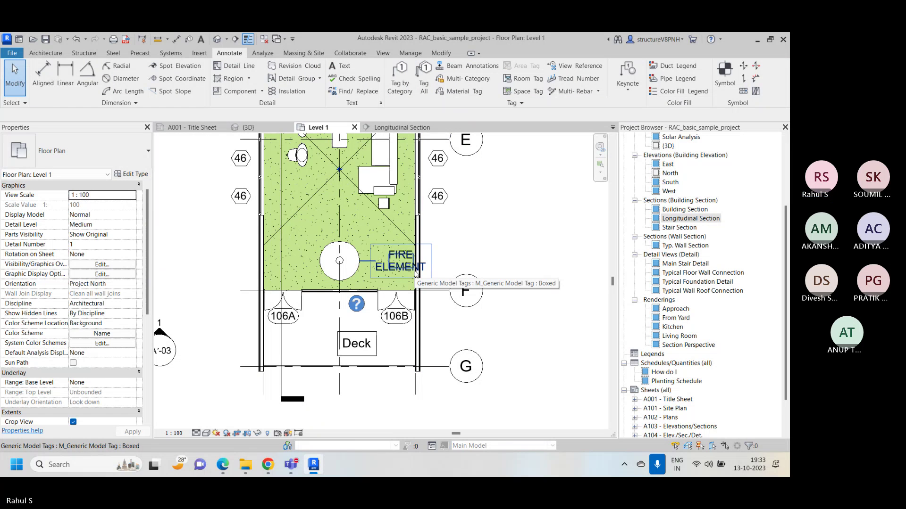
pyautogui.scroll(-2, 425, 261)
pyautogui.rightClick(491, 216)
pyautogui.click(527, 222)
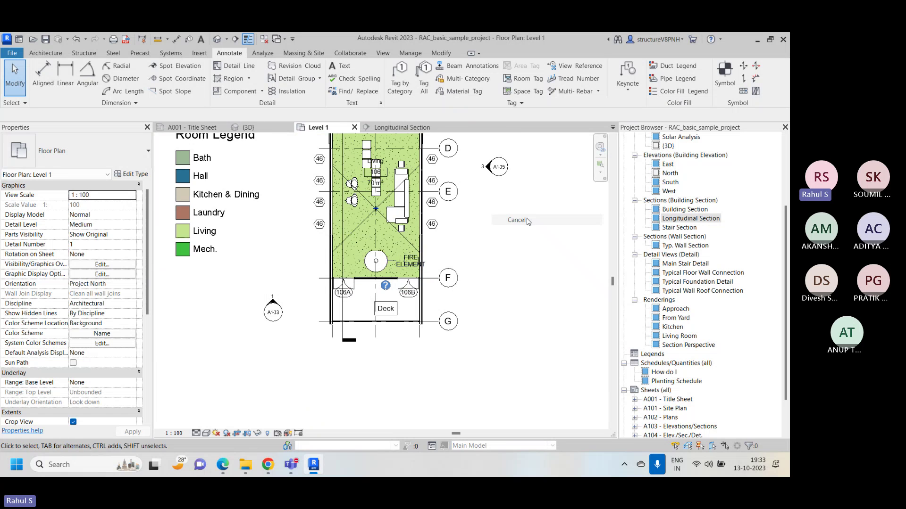
pyautogui.scroll(3, 336, 292)
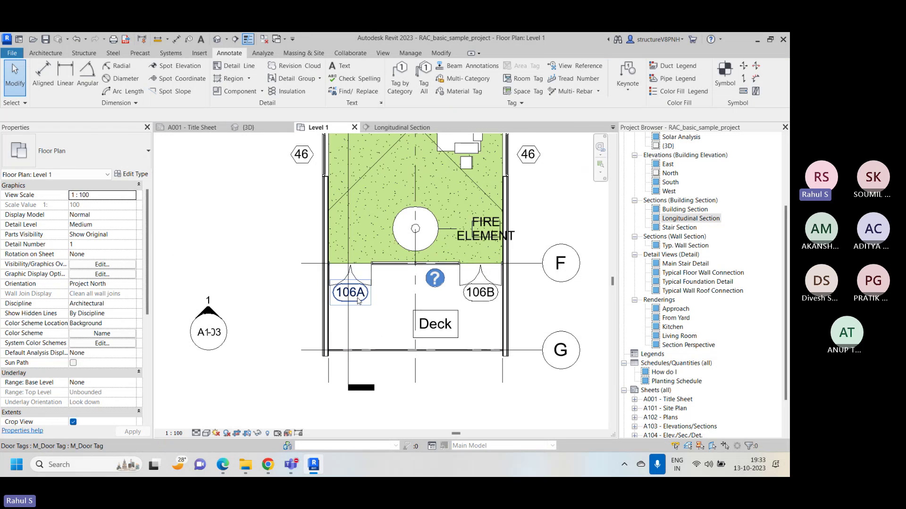
pyautogui.click(359, 300)
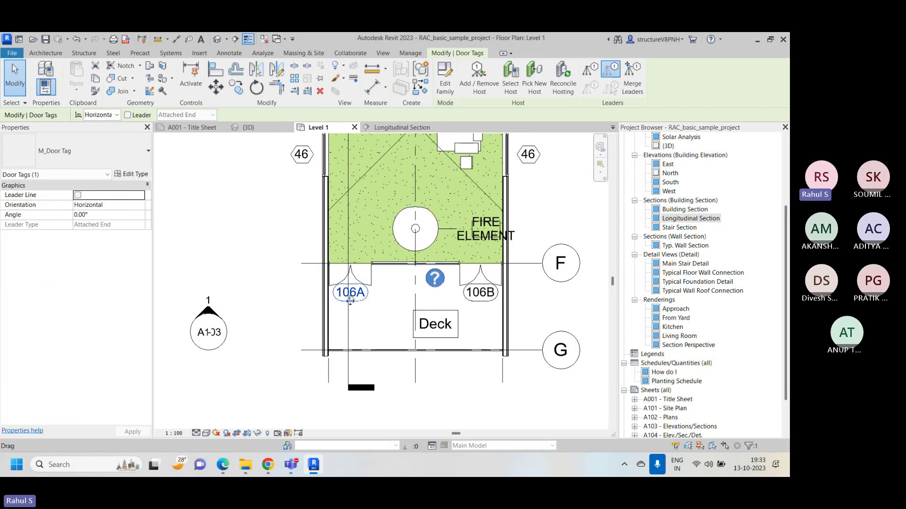
pyautogui.click(293, 328)
pyautogui.scroll(-2, 343, 240)
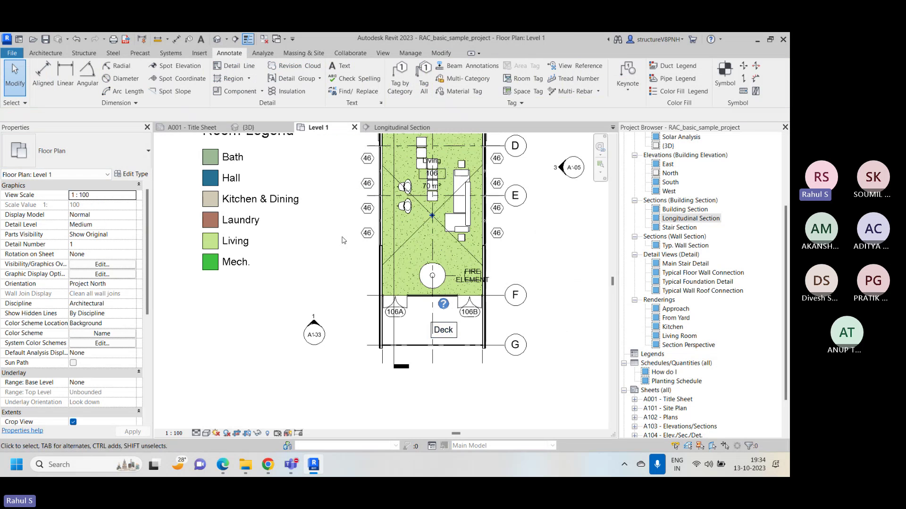
# Examine the room tags, door tags and rain water tank note across Level 1, ending with the whole plan fitted in view
pyautogui.moveTo(343, 240); pyautogui.dragTo(343, 472, button='middle')
pyautogui.scroll(3, 271, 302)
pyautogui.scroll(-1, 271, 302)
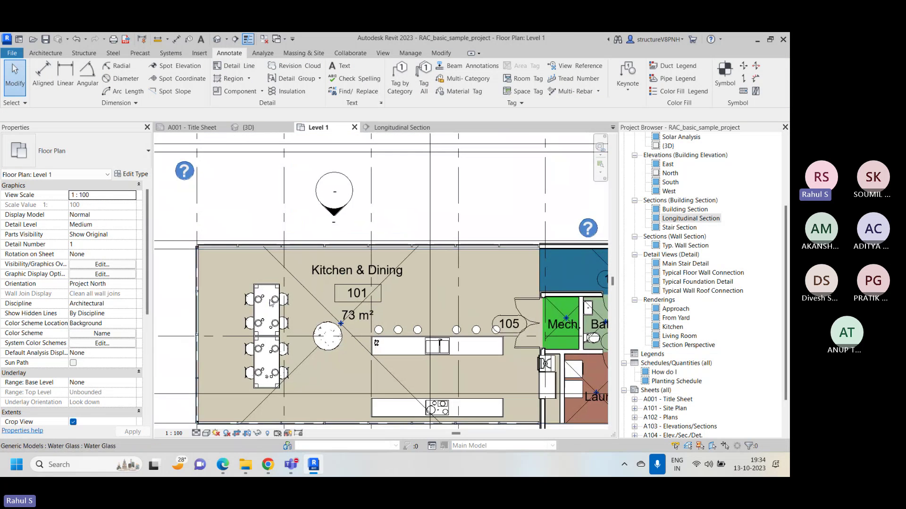
pyautogui.moveTo(580, 341); pyautogui.dragTo(341, 283, button='middle')
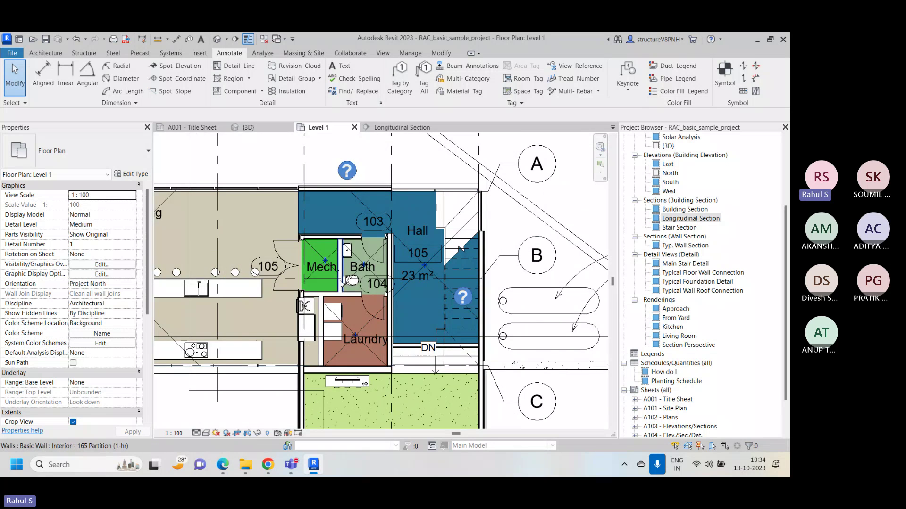
pyautogui.scroll(3, 341, 283)
pyautogui.scroll(-3, 384, 266)
pyautogui.moveTo(352, 323); pyautogui.dragTo(387, 280, button='middle')
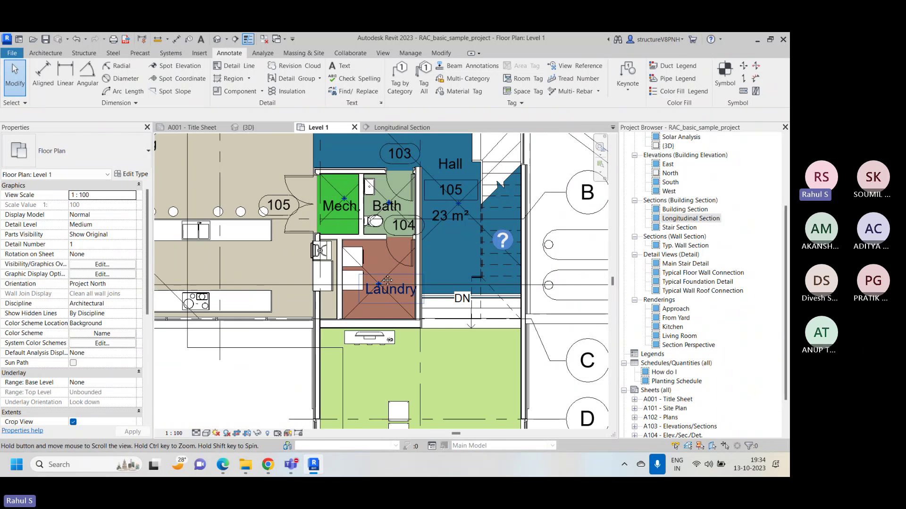
pyautogui.scroll(-1, 388, 217)
pyautogui.scroll(-1, 407, 267)
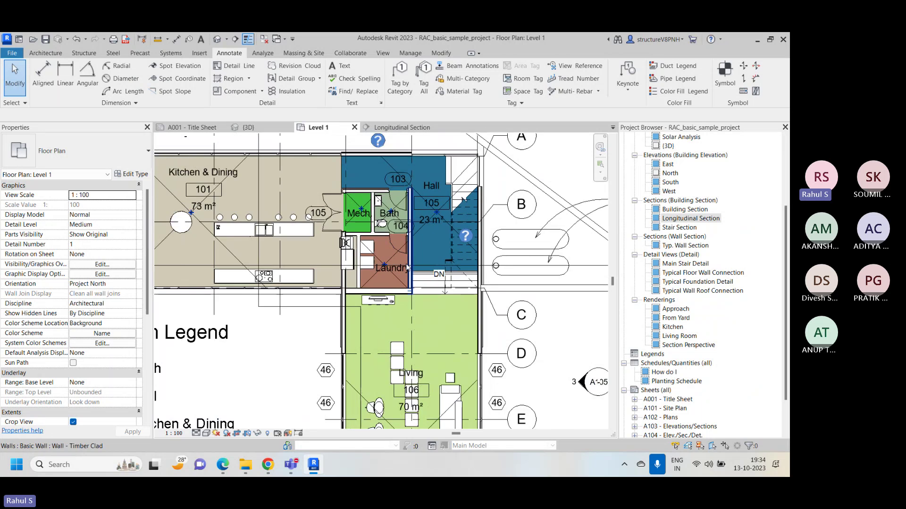
pyautogui.scroll(1, 432, 205)
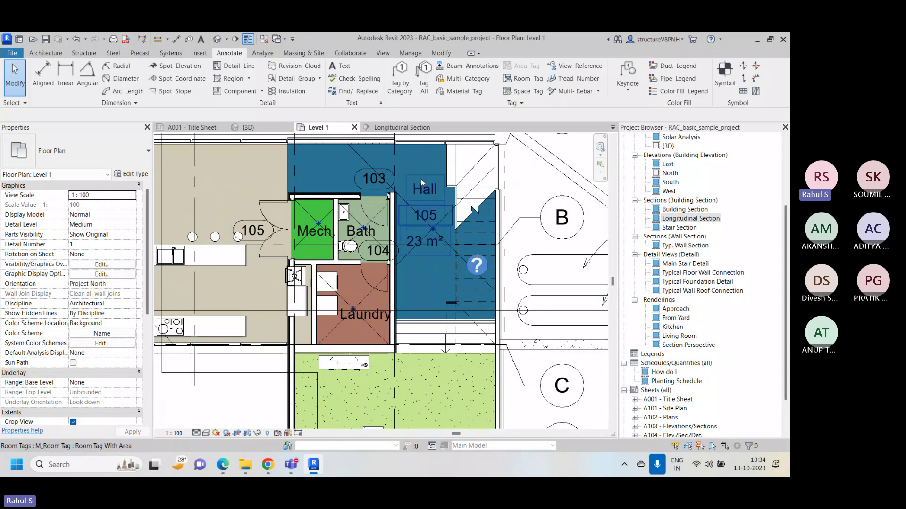
pyautogui.scroll(-1, 421, 179)
pyautogui.scroll(-1, 423, 203)
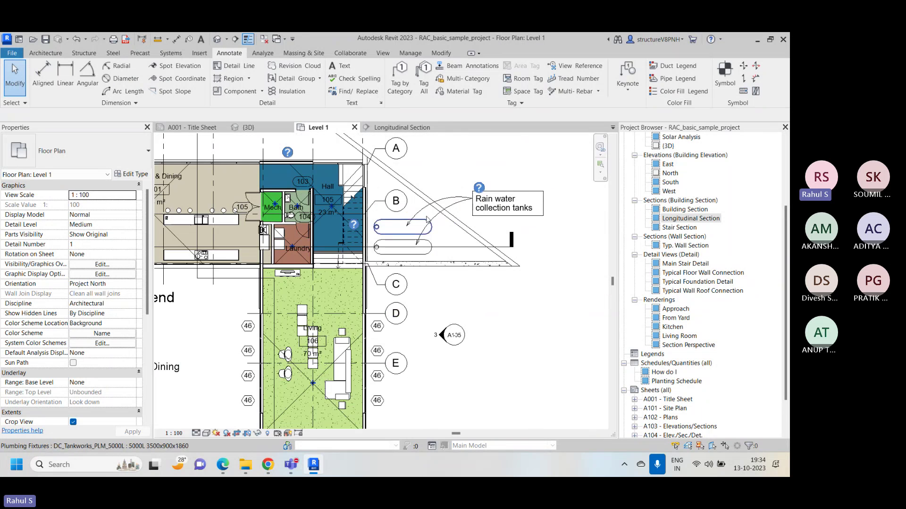
pyautogui.scroll(-2, 434, 207)
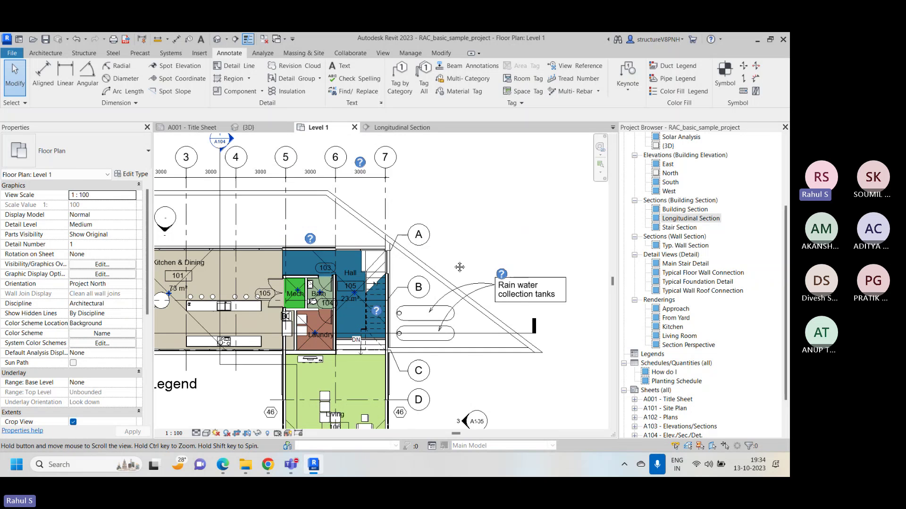
pyautogui.scroll(1, 443, 199)
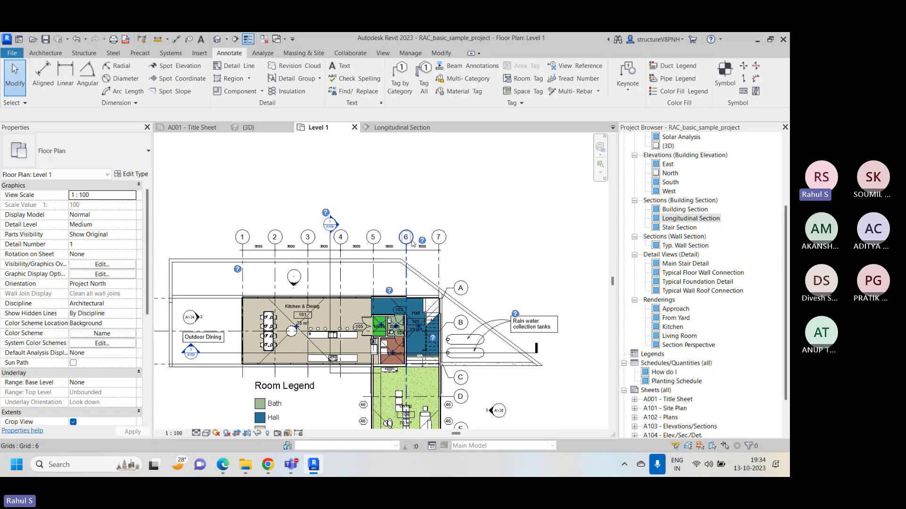
pyautogui.scroll(2, 359, 198)
pyautogui.scroll(-1, 485, 257)
pyautogui.scroll(-3, 485, 257)
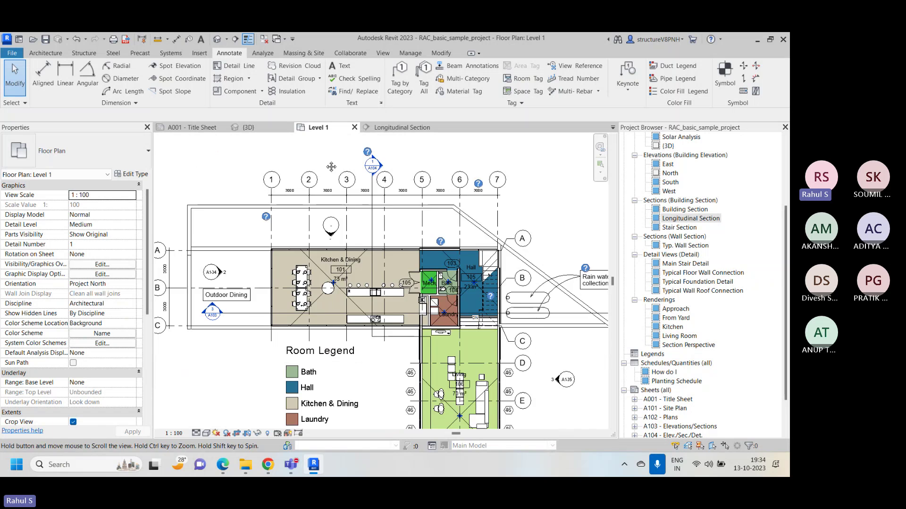
pyautogui.rightClick(539, 179)
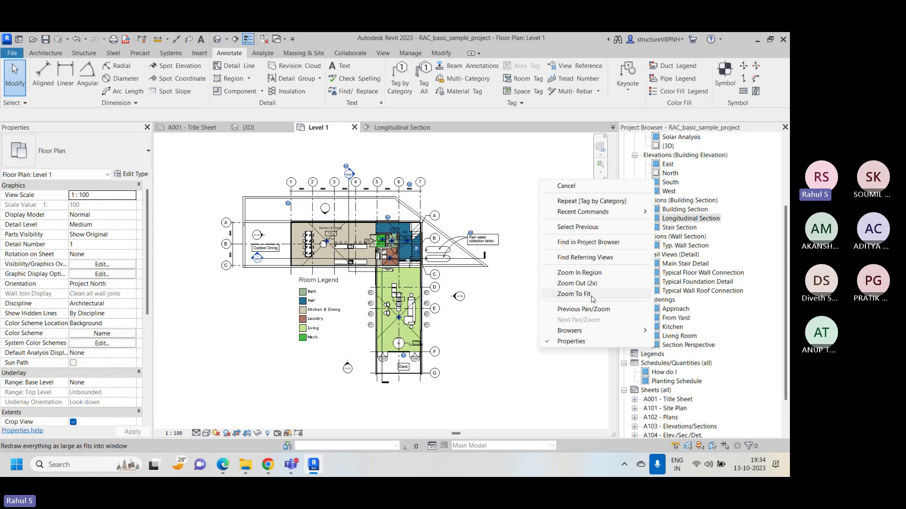
pyautogui.click(564, 295)
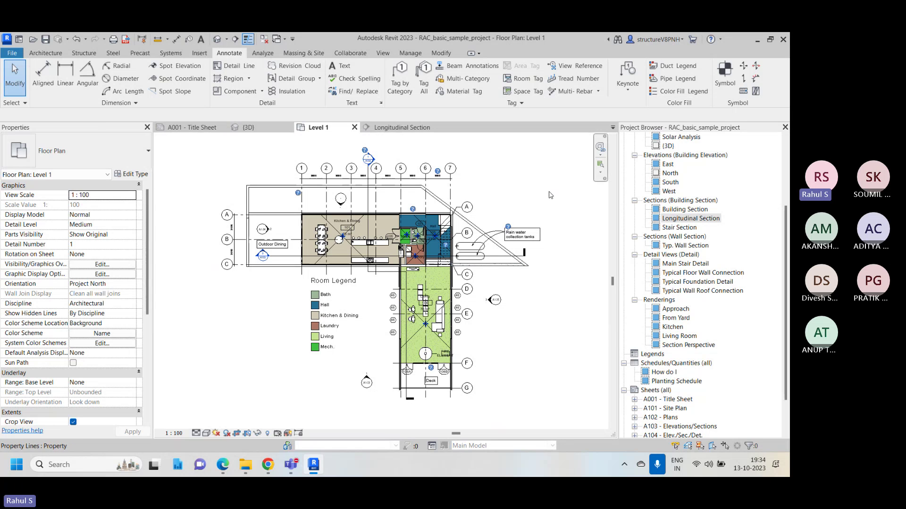
pyautogui.rightClick(526, 163)
pyautogui.click(527, 156)
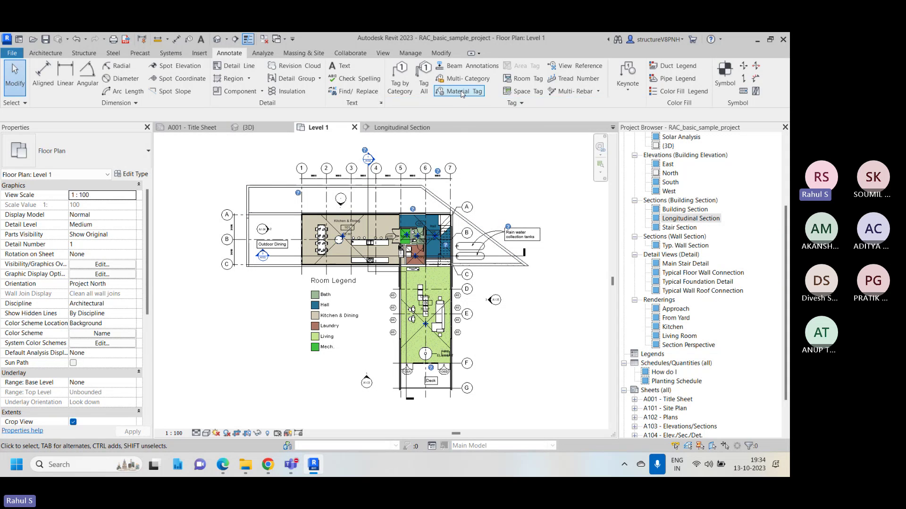
pyautogui.scroll(5, 411, 236)
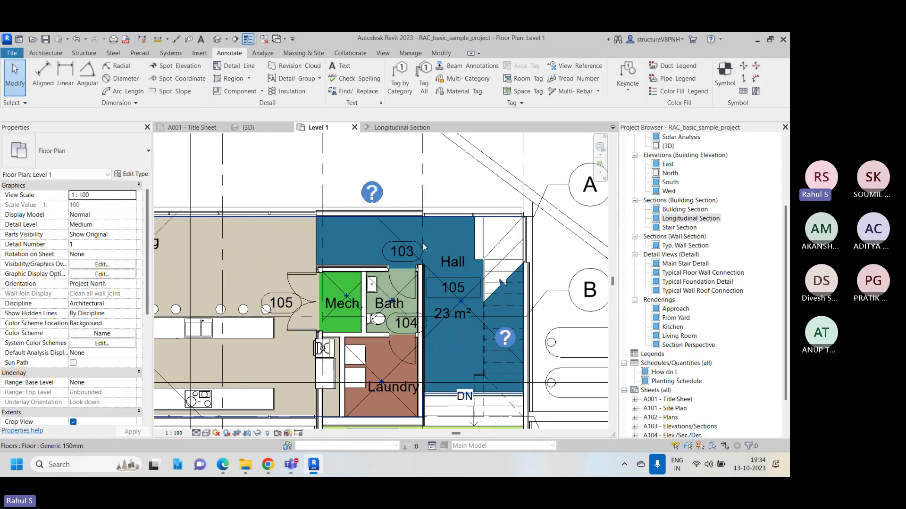
pyautogui.scroll(-4, 407, 245)
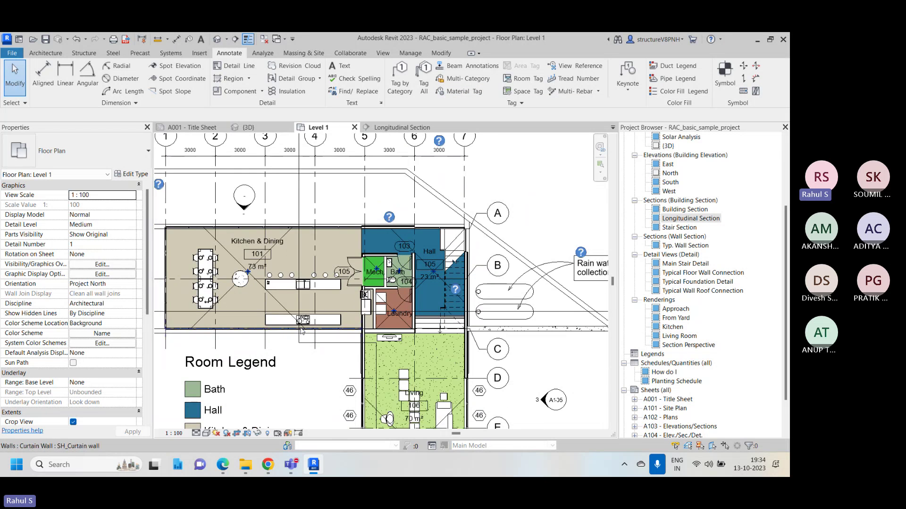
pyautogui.scroll(5, 276, 338)
pyautogui.moveTo(276, 338); pyautogui.dragTo(362, 299, button='middle')
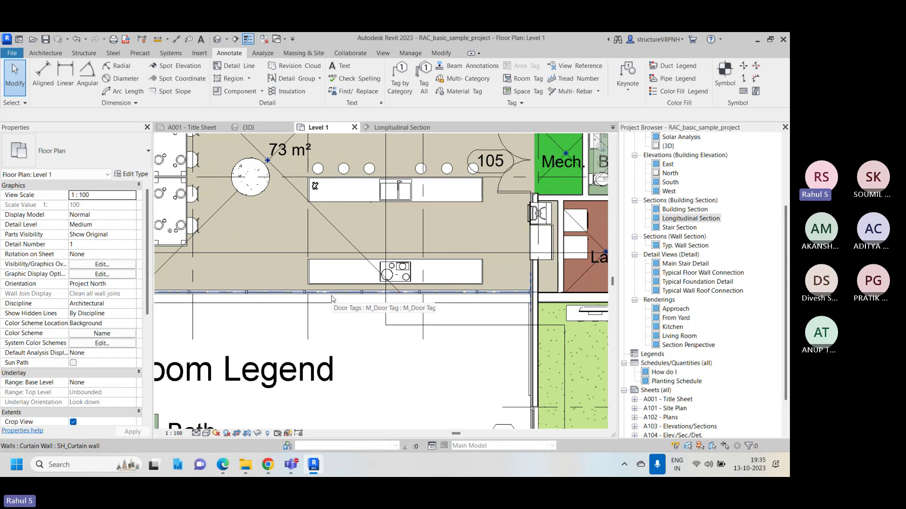
pyautogui.scroll(-3, 338, 297)
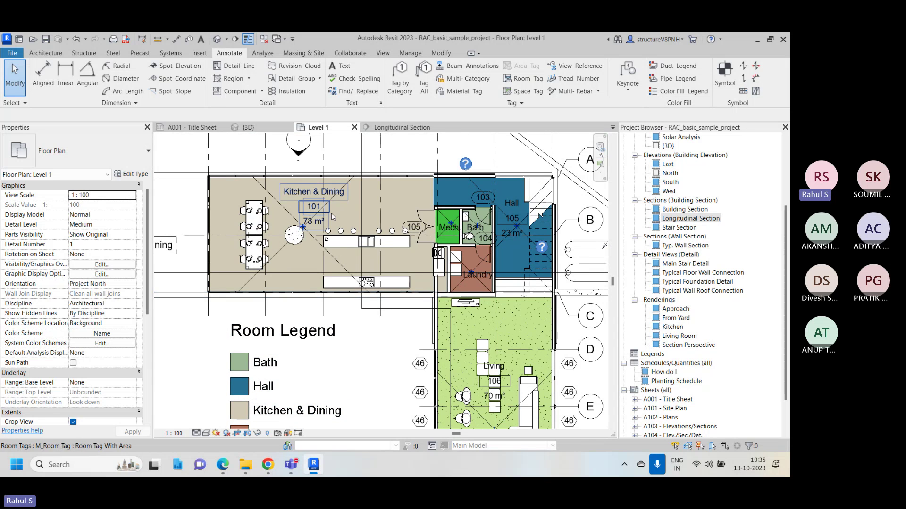
# Start a material tag, browse the Civil and Architectural annotation folders for a tag family, and close without loading one
pyautogui.click(460, 91)
pyautogui.click(415, 250)
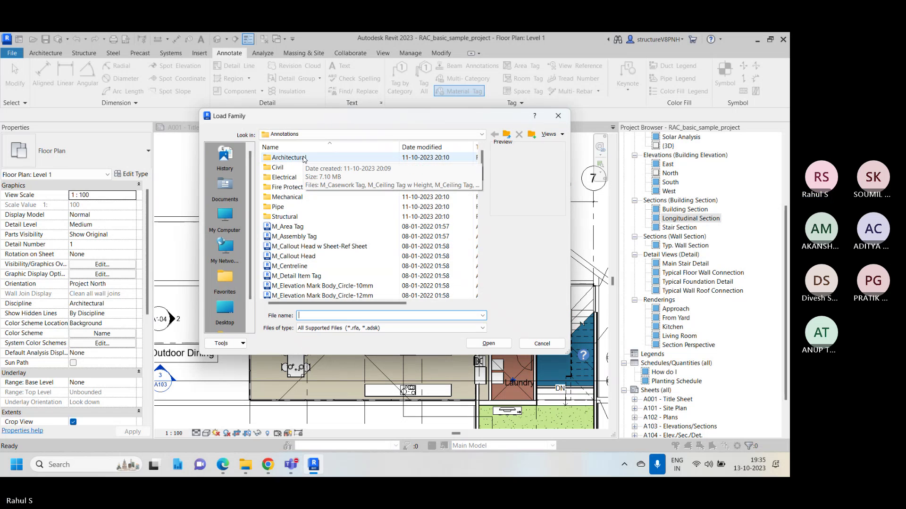
pyautogui.doubleClick(303, 168)
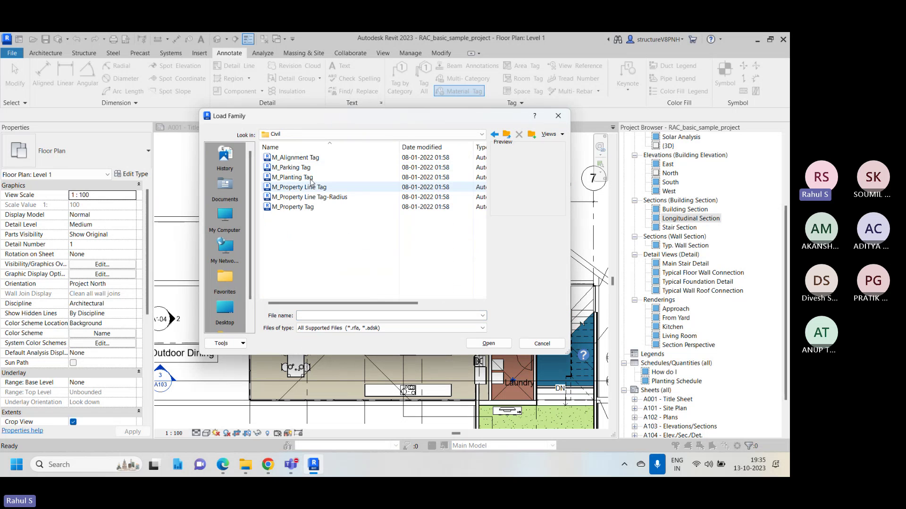
pyautogui.click(506, 134)
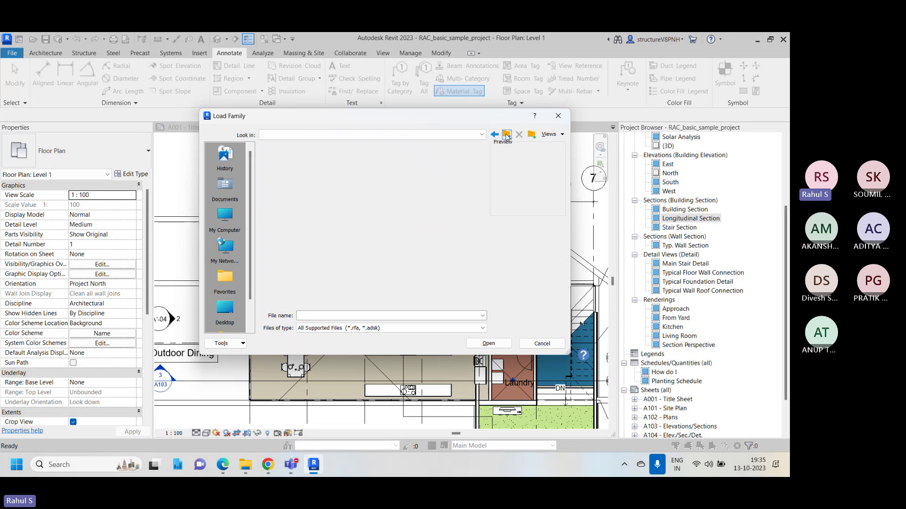
pyautogui.doubleClick(288, 157)
pyautogui.scroll(-1, 320, 227)
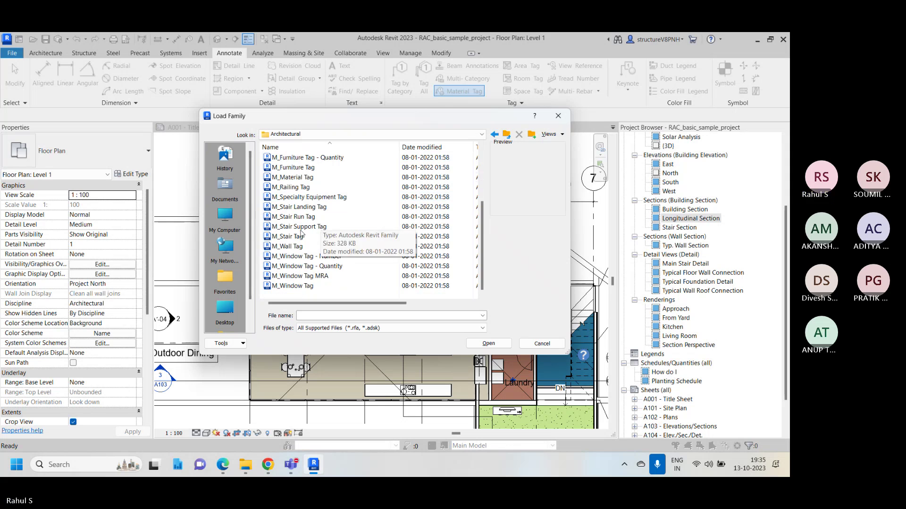
pyautogui.scroll(1, 320, 229)
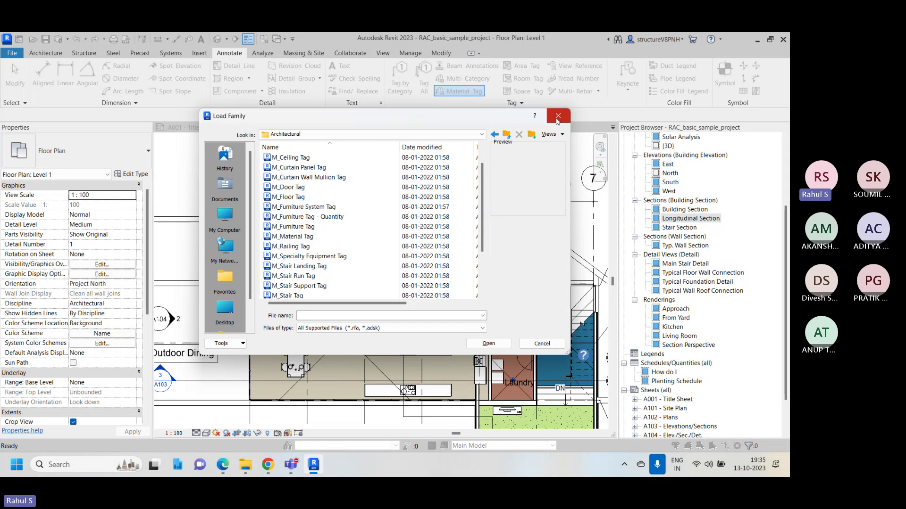
pyautogui.click(557, 116)
pyautogui.click(458, 255)
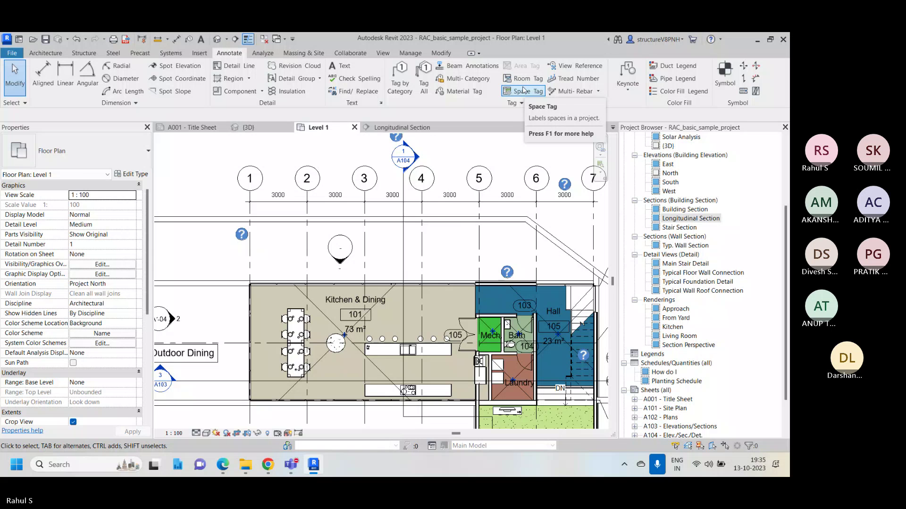
# Restart the material tag and look through the tag and symbol families in the Annotations folder
pyautogui.click(460, 91)
pyautogui.scroll(-5, 333, 258)
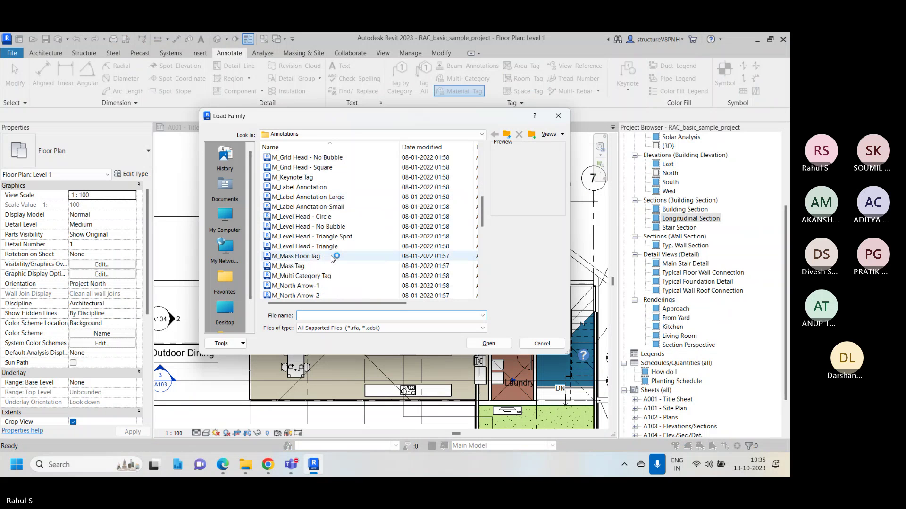
pyautogui.scroll(2, 332, 260)
pyautogui.scroll(-2, 333, 271)
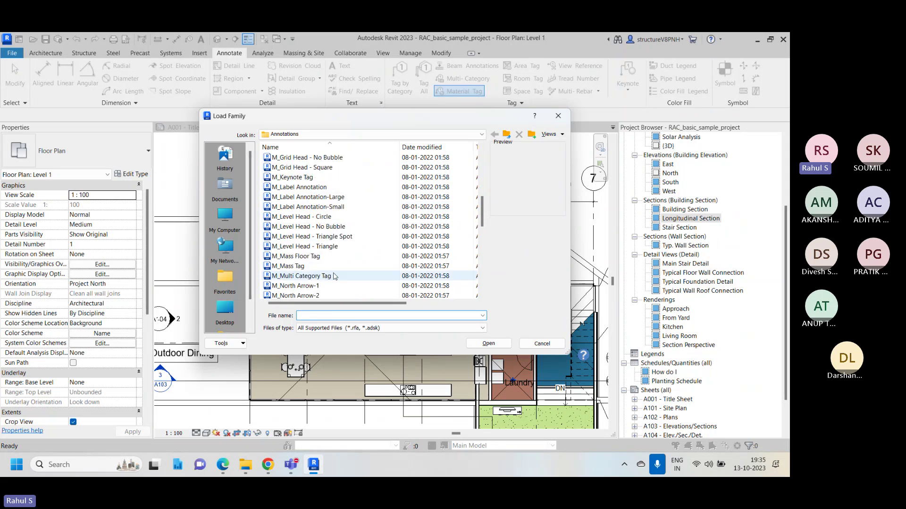
pyautogui.scroll(-1, 334, 275)
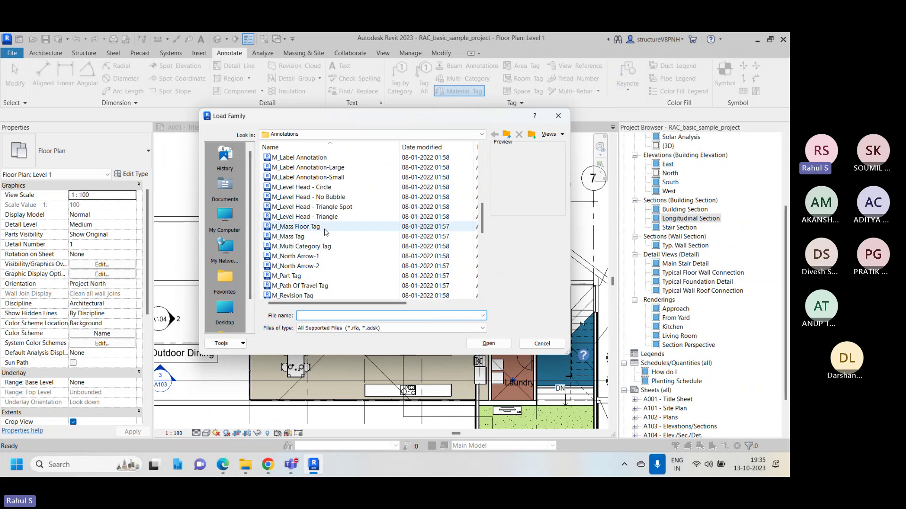
pyautogui.scroll(-7, 325, 236)
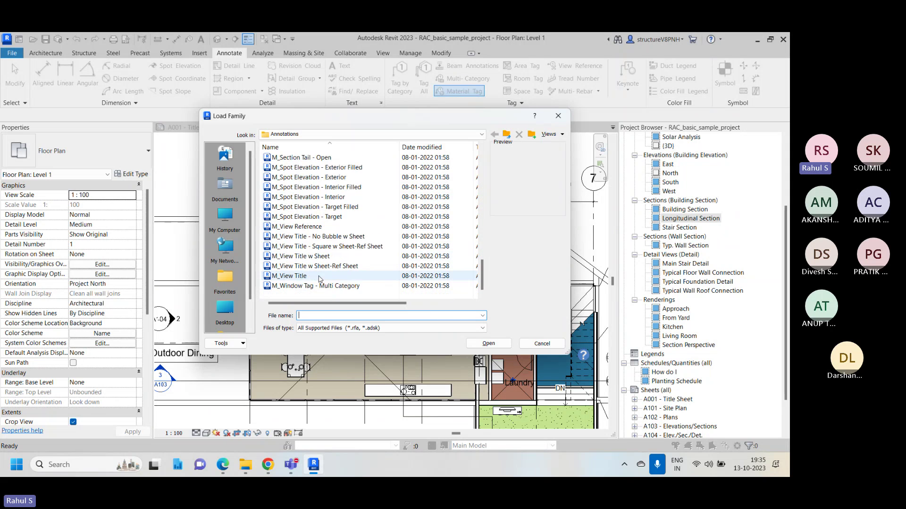
pyautogui.scroll(3, 313, 231)
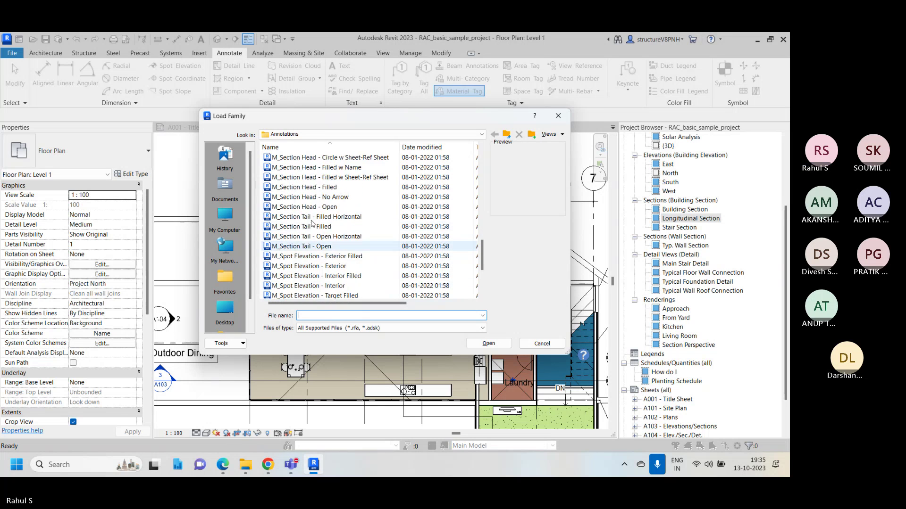
pyautogui.scroll(2, 314, 217)
pyautogui.scroll(3, 298, 207)
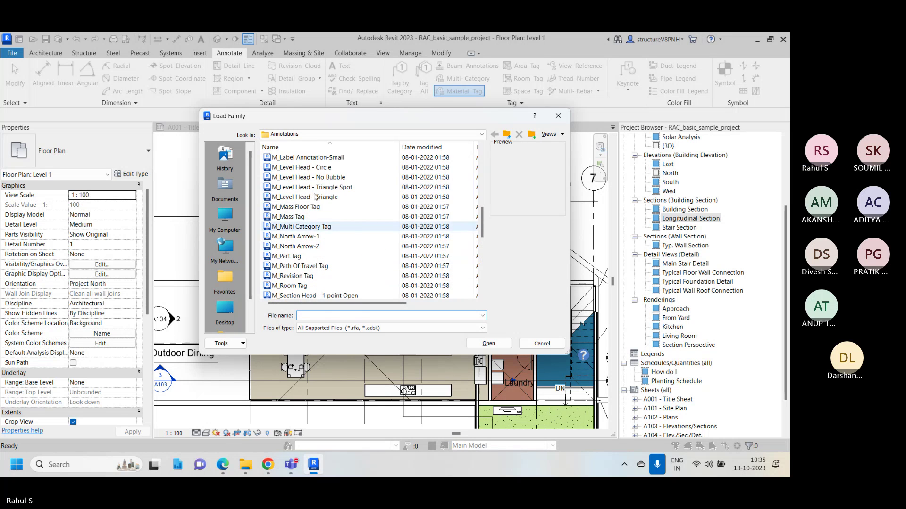
pyautogui.scroll(5, 311, 209)
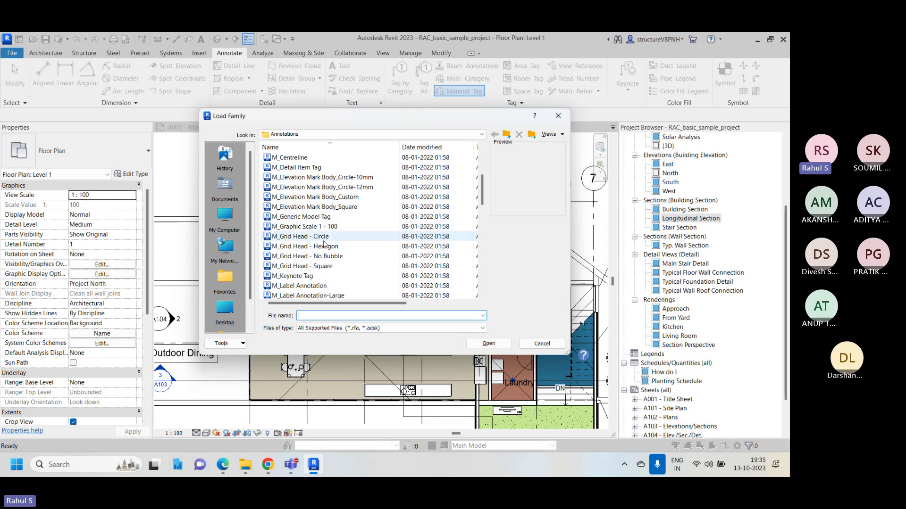
pyautogui.scroll(1, 307, 225)
pyautogui.scroll(1, 306, 224)
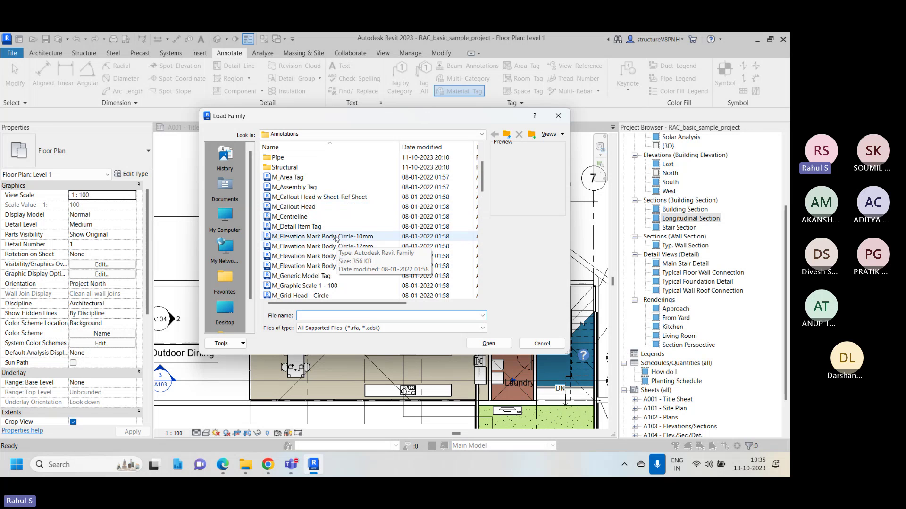
pyautogui.scroll(2, 302, 227)
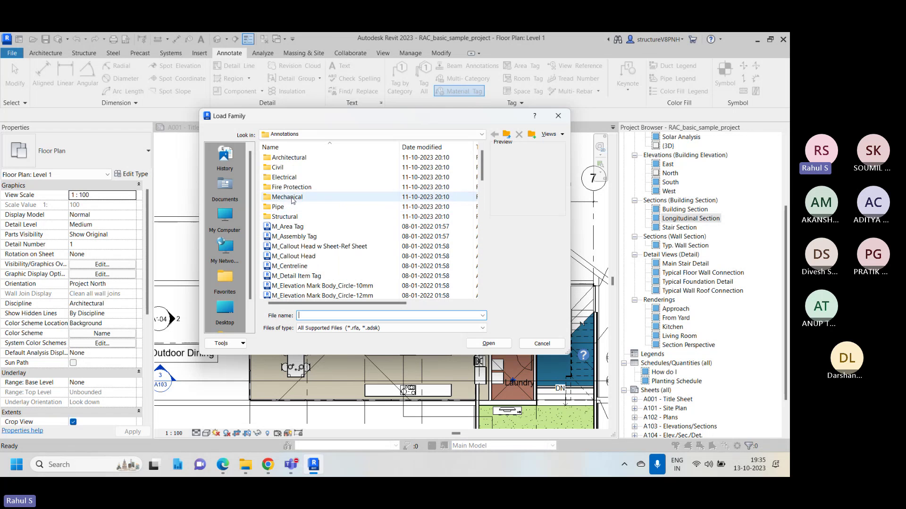
# Look through the Electrical annotation families and preview M_Curtain Wall Mullion Tag in the Architectural folder
pyautogui.doubleClick(294, 179)
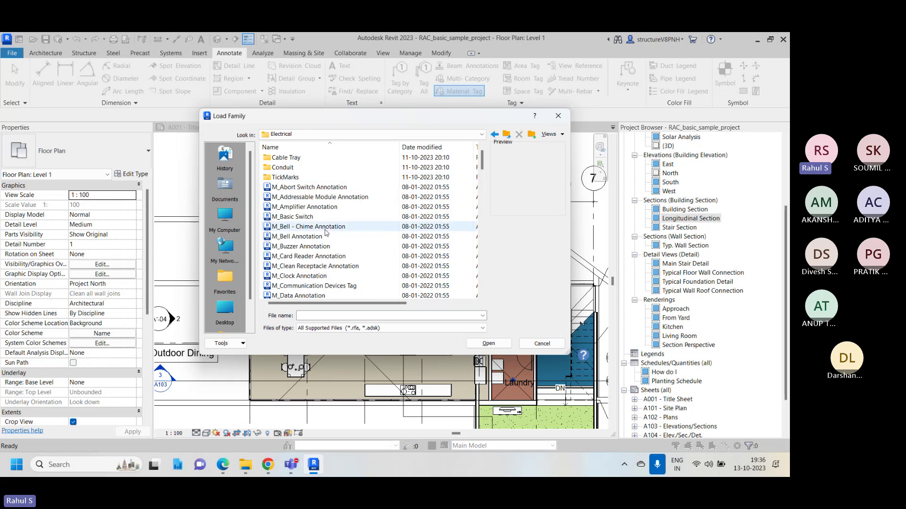
pyautogui.scroll(-10, 330, 226)
pyautogui.scroll(-5, 332, 231)
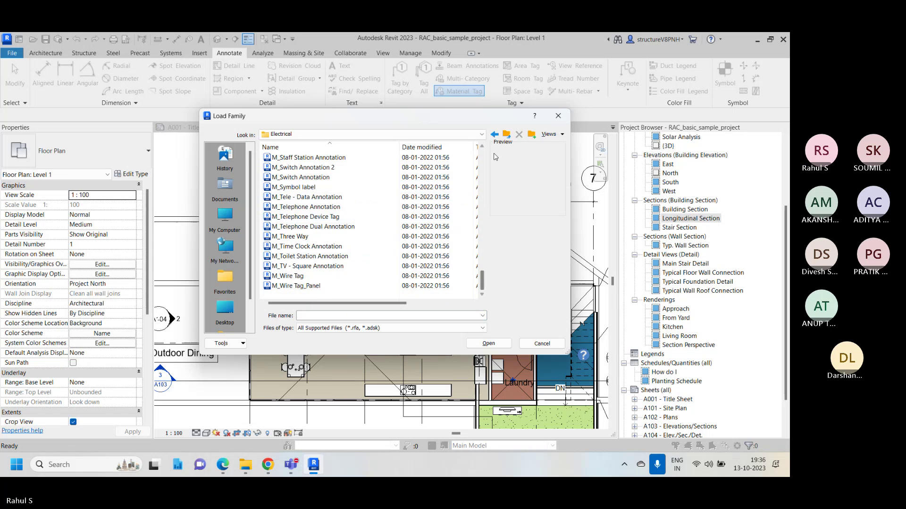
pyautogui.click(506, 135)
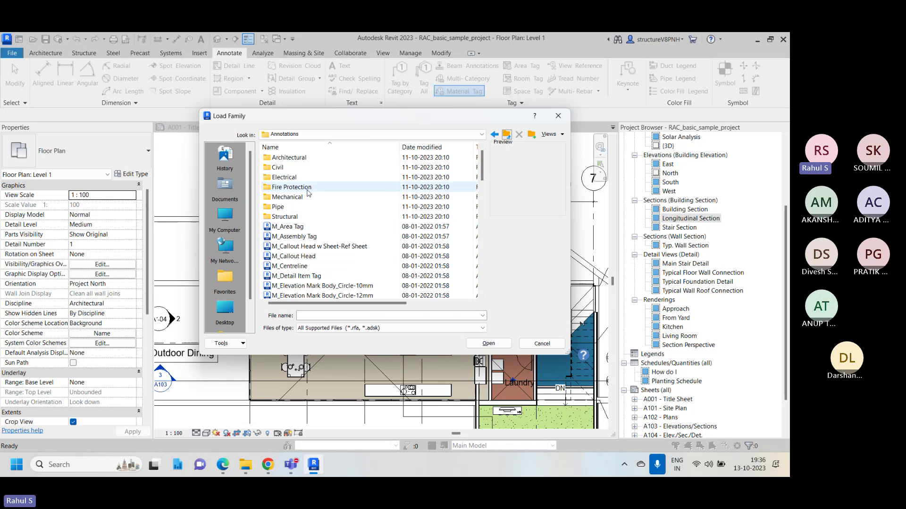
pyautogui.doubleClick(302, 159)
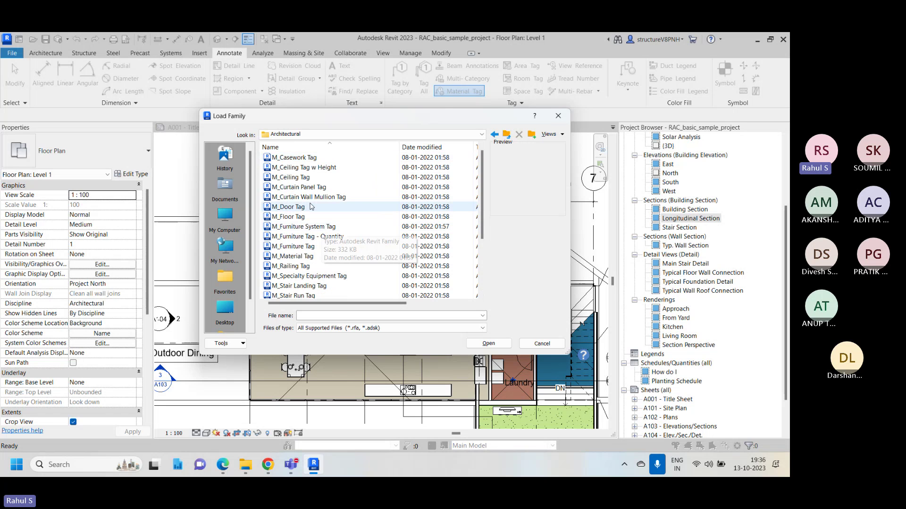
pyautogui.click(309, 188)
pyautogui.click(311, 196)
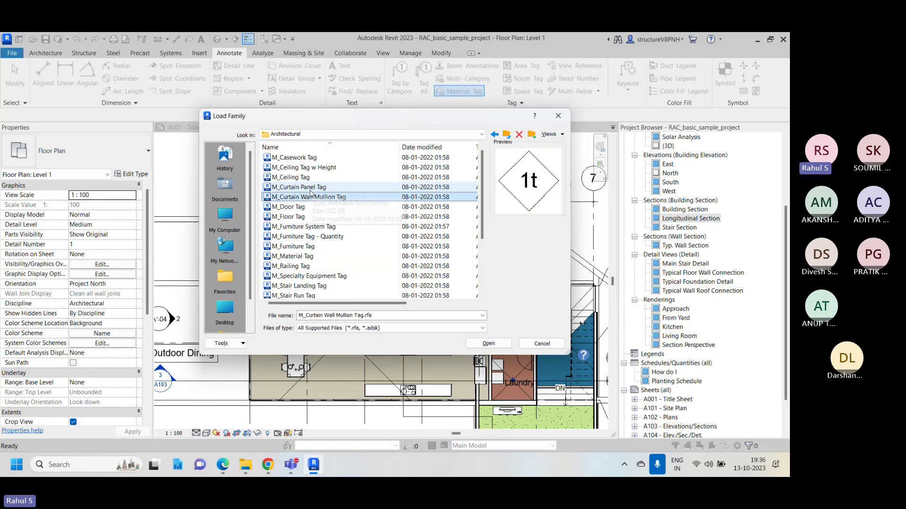
# Preview M_Centreline and M_Detail Item Tag in the Annotations folder, review the remaining families, and close without loading any
pyautogui.click(506, 134)
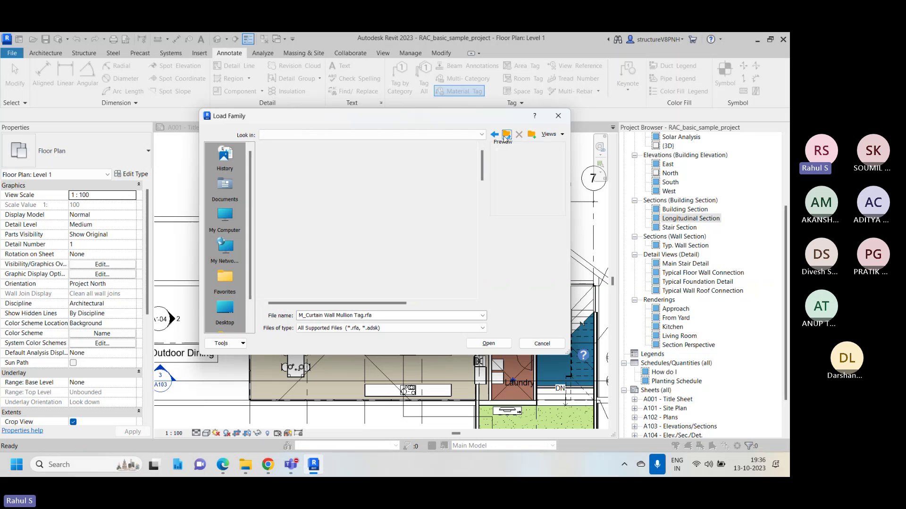
pyautogui.scroll(-1, 326, 217)
pyautogui.click(317, 238)
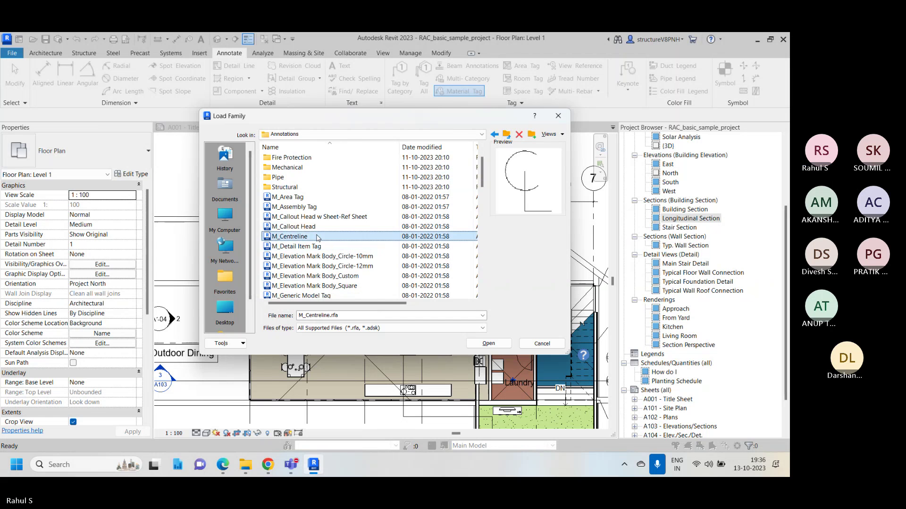
pyautogui.click(314, 247)
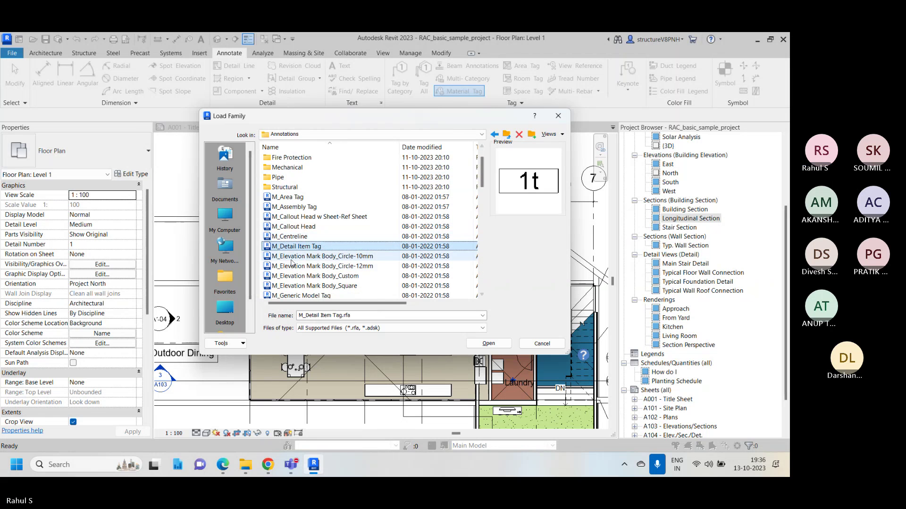
pyautogui.scroll(-1, 333, 259)
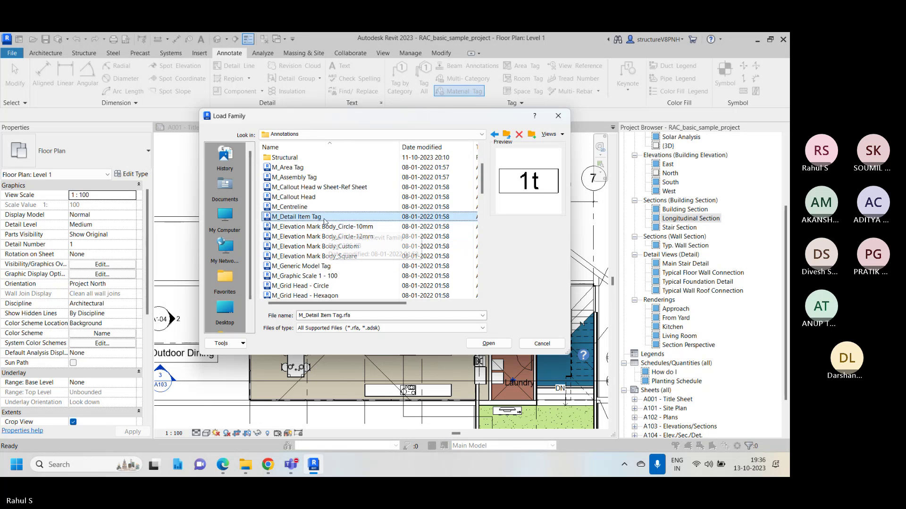
pyautogui.scroll(-1, 339, 243)
pyautogui.scroll(-5, 339, 243)
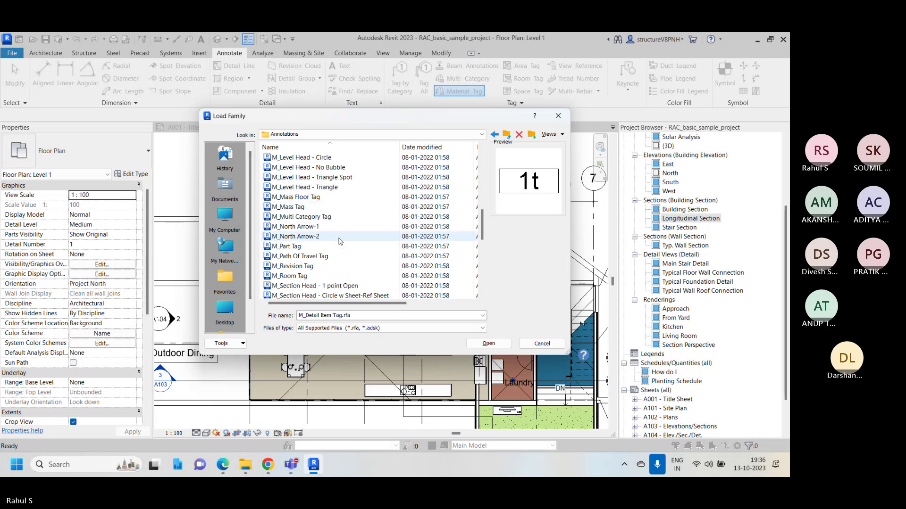
pyautogui.scroll(-6, 320, 210)
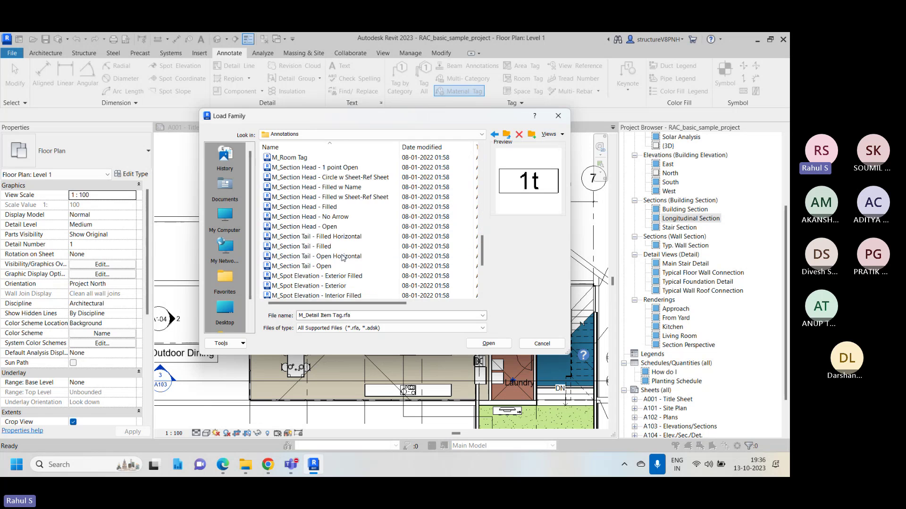
pyautogui.scroll(-3, 320, 209)
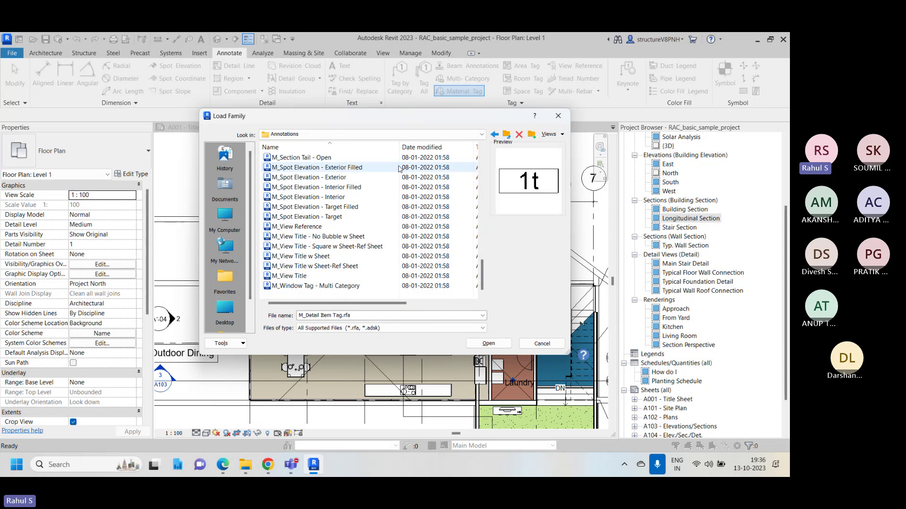
pyautogui.click(556, 116)
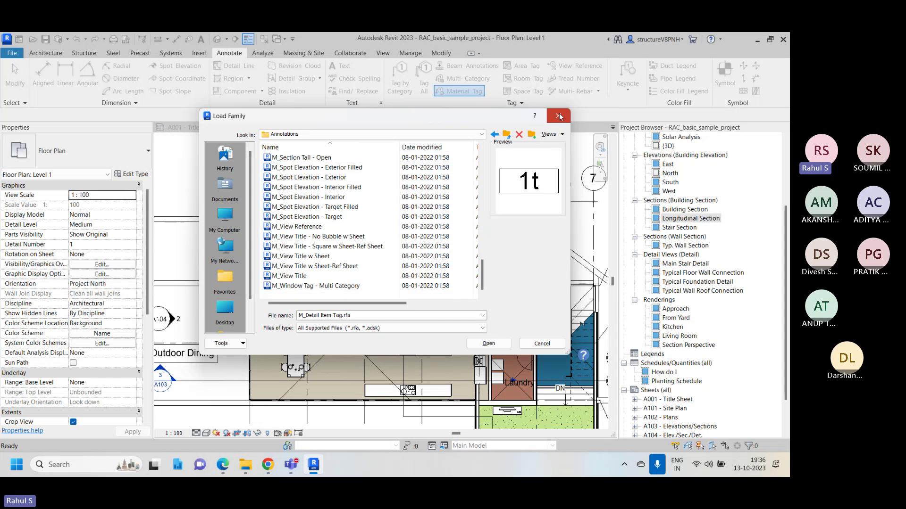
pyautogui.click(456, 256)
# Review the Level 1 plan around the Hall and fit the whole plan in view
pyautogui.scroll(-3, 346, 286)
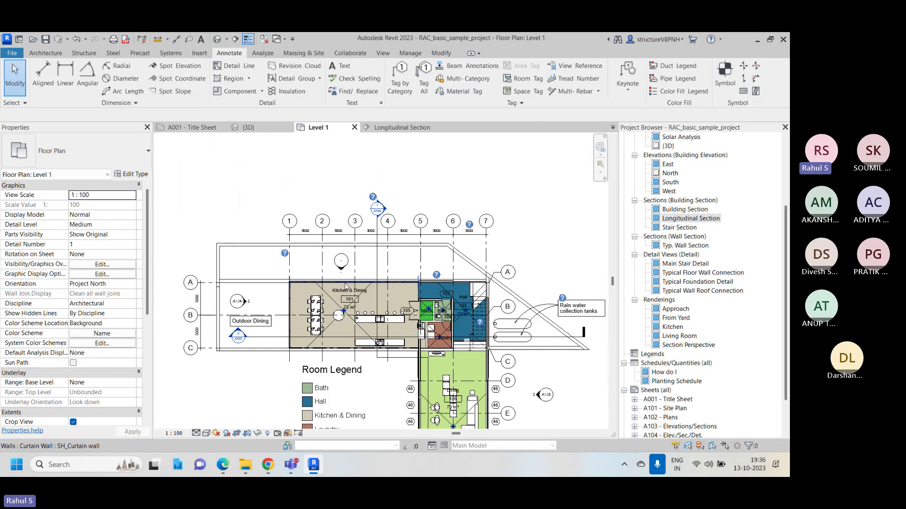
pyautogui.scroll(3, 471, 278)
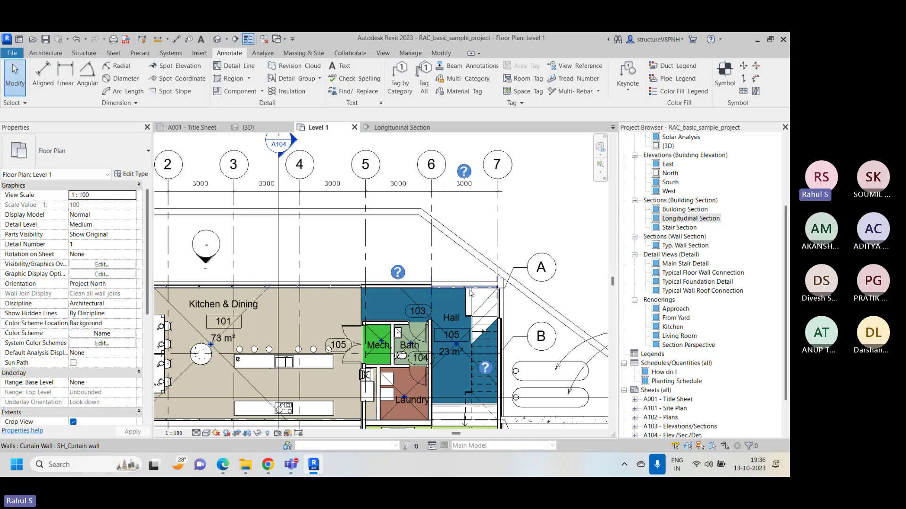
pyautogui.scroll(-3, 471, 283)
pyautogui.rightClick(515, 170)
pyautogui.click(530, 284)
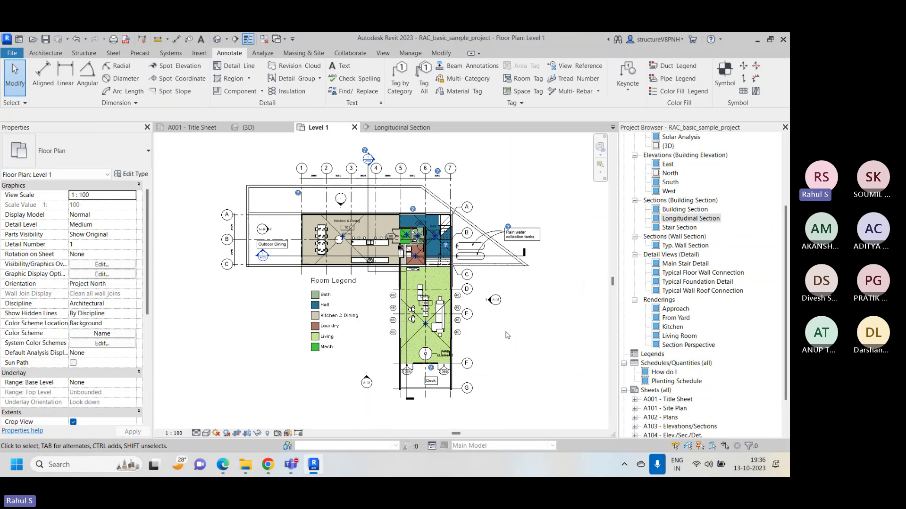